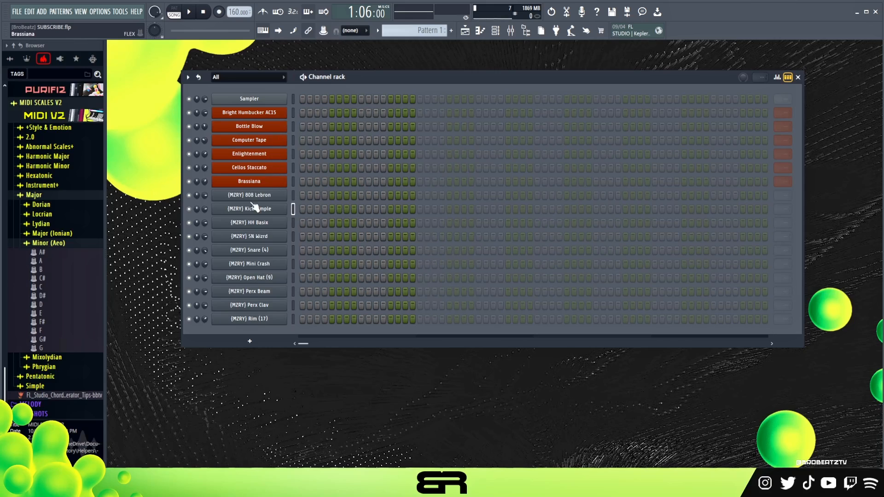
- Load the Minor (Aeo) D# MIDI scale onto the Sampler channel and rename that channel D# Minor
drag(46, 297, 245, 98)
click(507, 277)
right_click(283, 99)
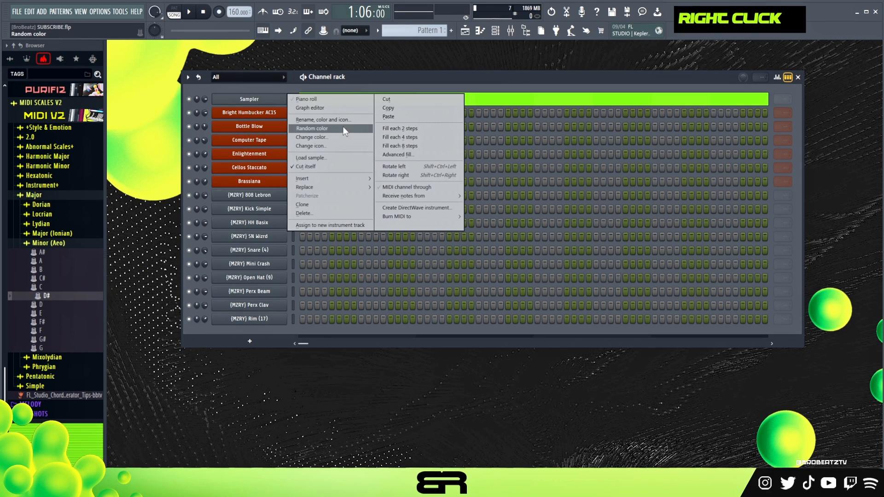
click(332, 119)
text(D# M)
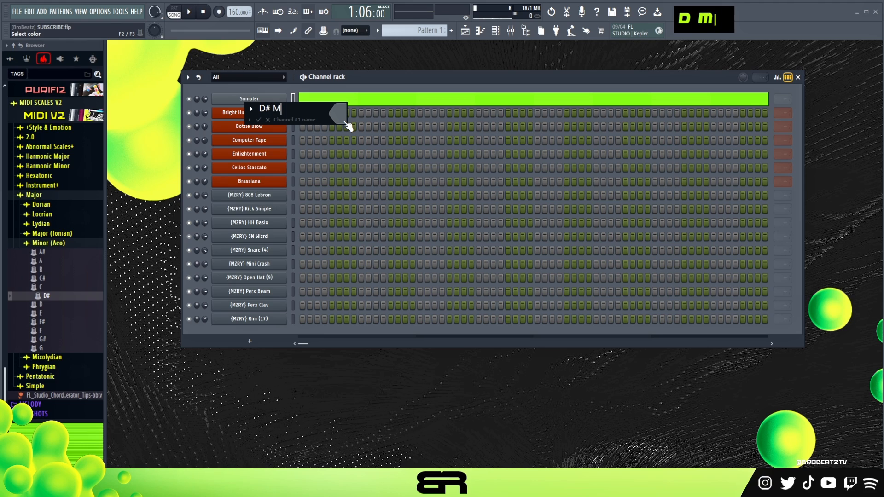
text(inor)
key(Return)
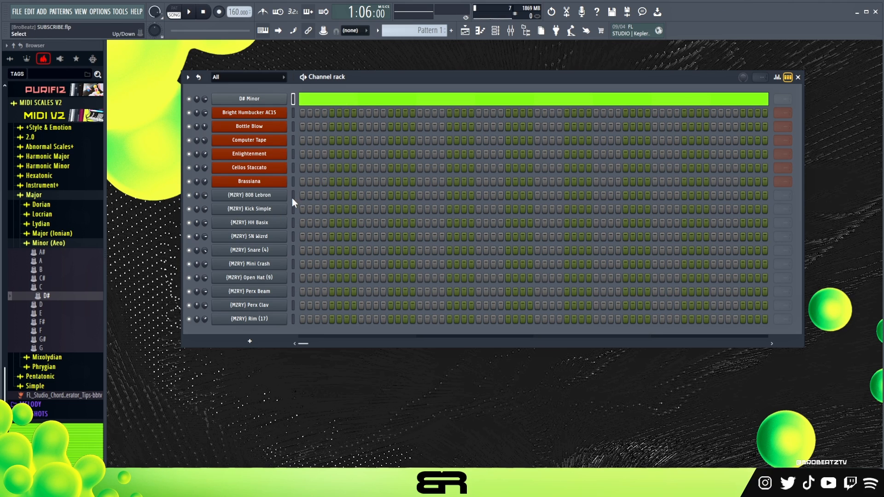
- Select the six FLEX instrument channels from Bright Humbucker AC15 through Brassiana in the channel rack
mouse_move(340, 77)
mouse_down()
mouse_move(339, 85)
mouse_move(341, 74)
mouse_up()
drag(289, 111, 293, 159)
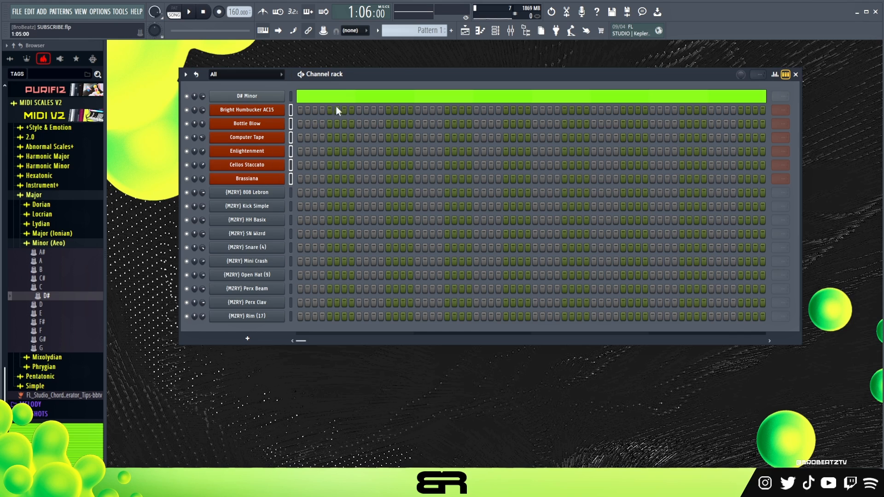
drag(357, 77, 357, 88)
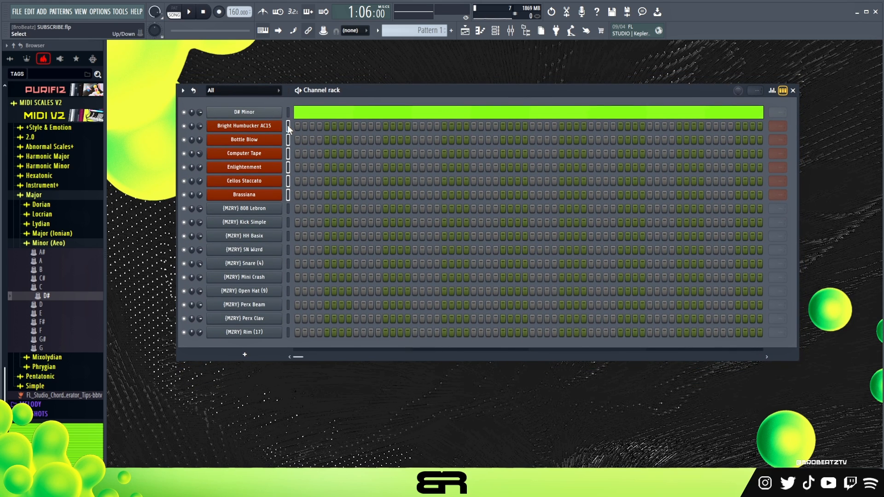
- Open the Bright Humbucker AC15 instrument and audition its sound with a run of test notes
click(260, 128)
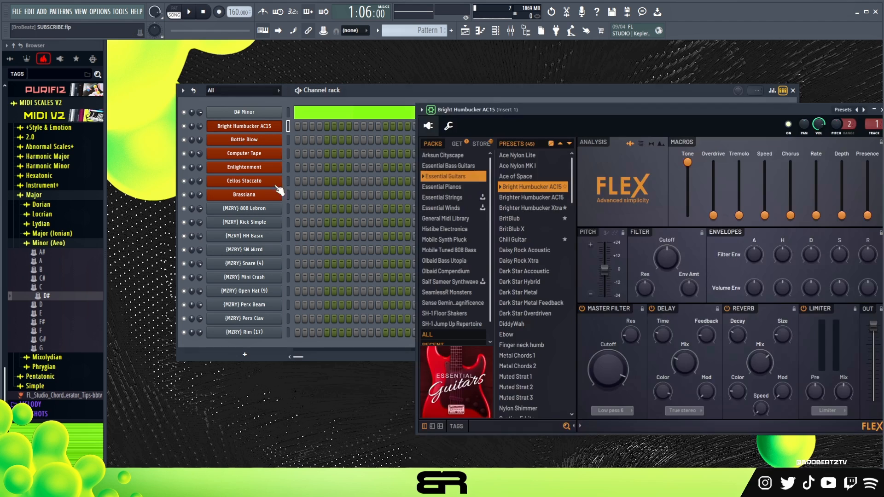
drag(496, 110, 299, 70)
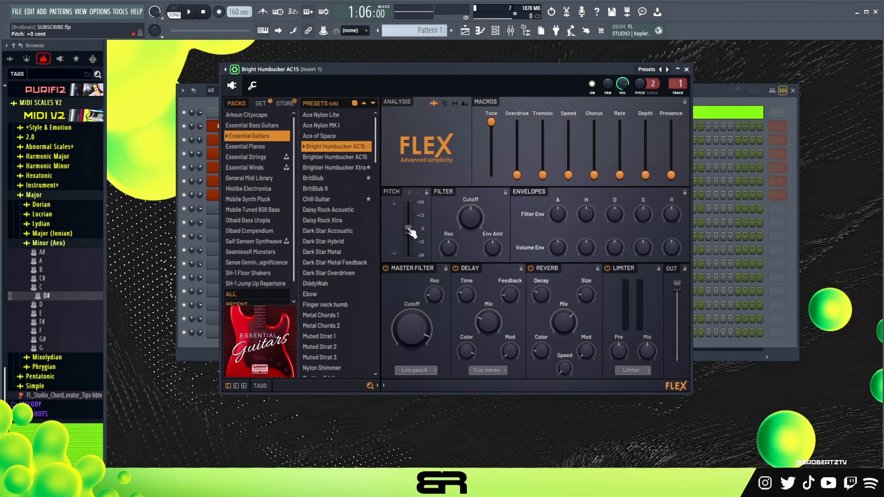
drag(394, 68, 482, 75)
key(e)
key(g)
key(f)
key(e)
key(g)
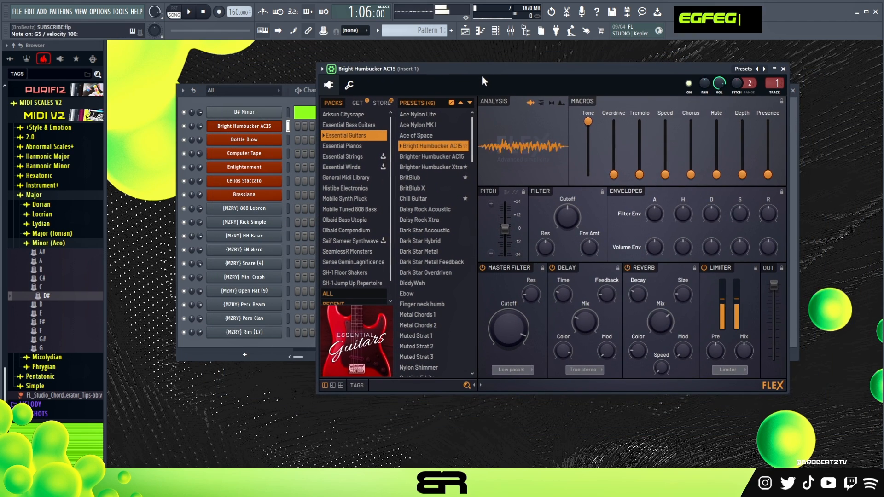
key(s)
key(g)
key(g)
key(s)
key(e)
key(g)
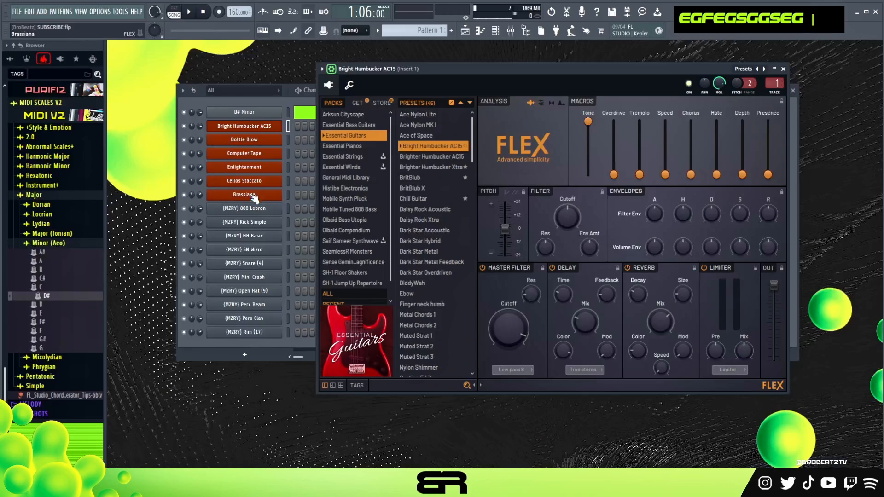
- Open the Bottle Blow instrument and audition its sound with a repeated three-note phrase
click(244, 140)
key(d)
key(r)
key(h)
key(d)
key(r)
key(h)
key(d)
key(r)
key(h)
key(d)
key(r)
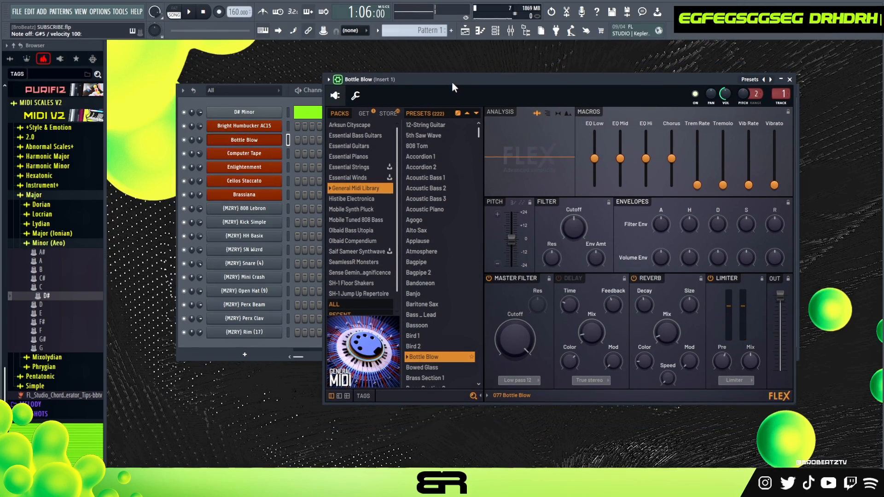
key(d)
key(r)
key(h)
key(d)
key(r)
key(h)
- Open the Computer Tape instrument and audition it with one repeated note
click(266, 153)
drag(434, 114, 405, 80)
key(h)
key(h)
key(h)
key(h)
key(h)
key(h)
key(h)
key(h)
key(h)
key(h)
key(h)
key(h)
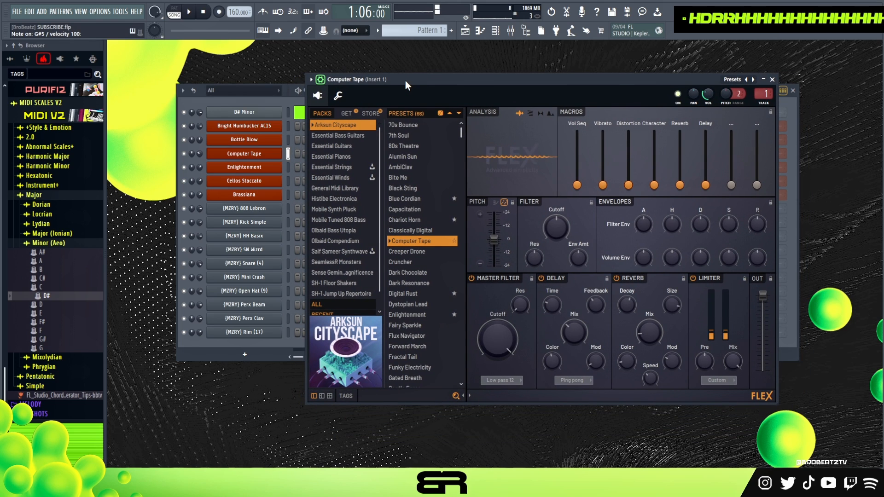
- Open the Enlightenment instrument and audition its sound, keeping its window clear of the channel list
click(247, 171)
drag(414, 121, 329, 79)
key(h)
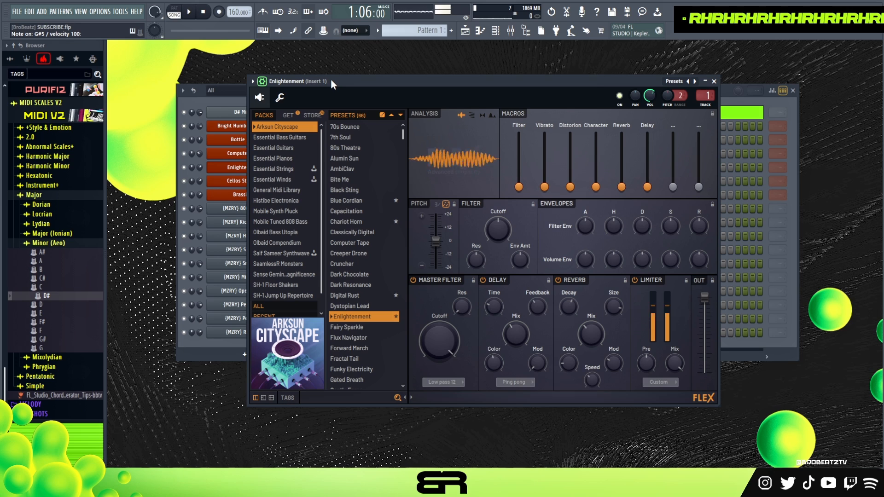
drag(331, 96, 457, 84)
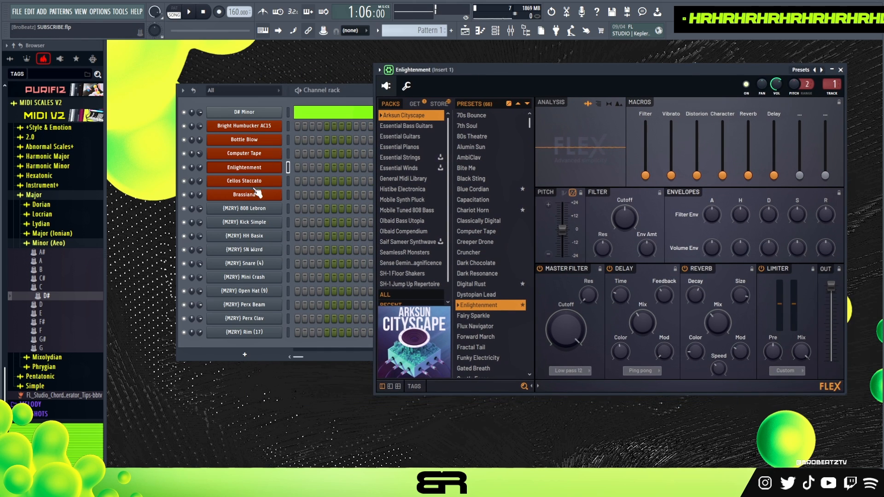
- Open the Cellos Staccato instrument and audition its sound with test notes
click(252, 181)
drag(474, 187, 423, 81)
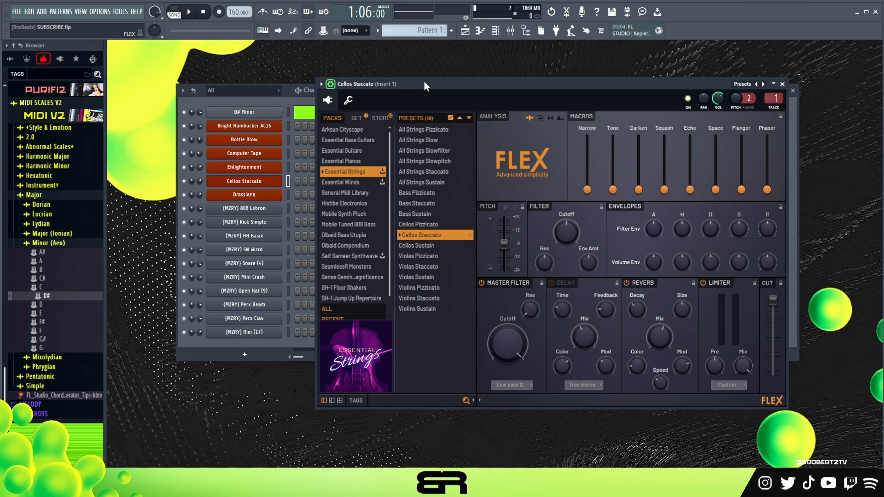
drag(424, 81, 404, 65)
key(r)
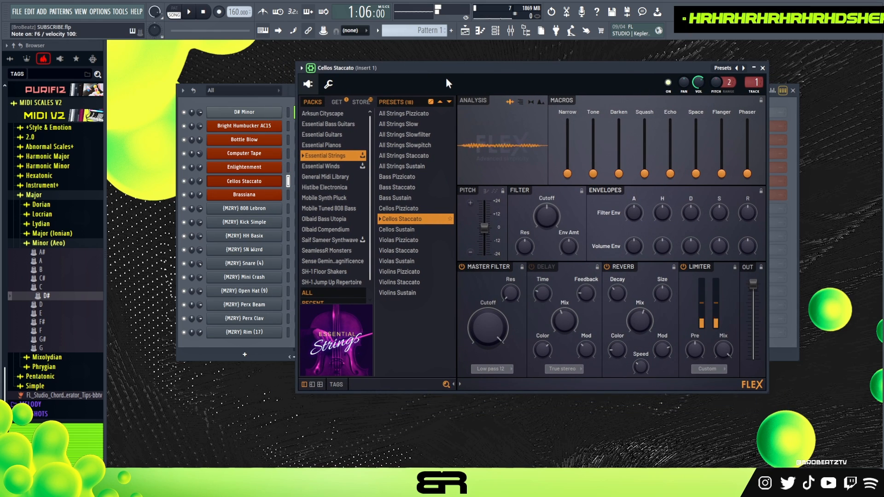
- Open the Brassiana instrument, audition its sound, and close its window
click(269, 197)
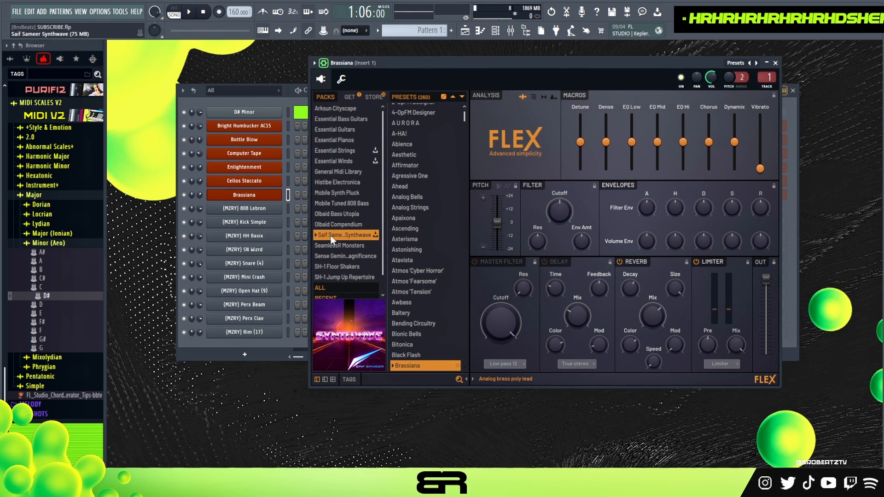
key(r)
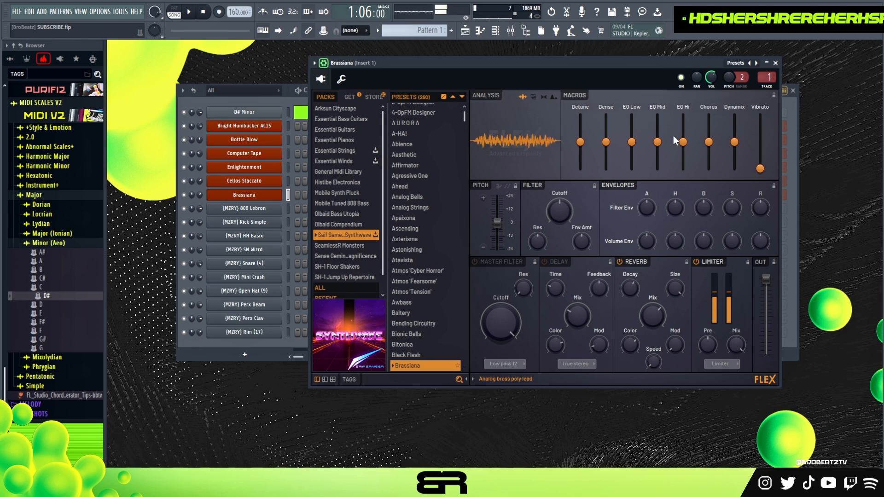
click(775, 63)
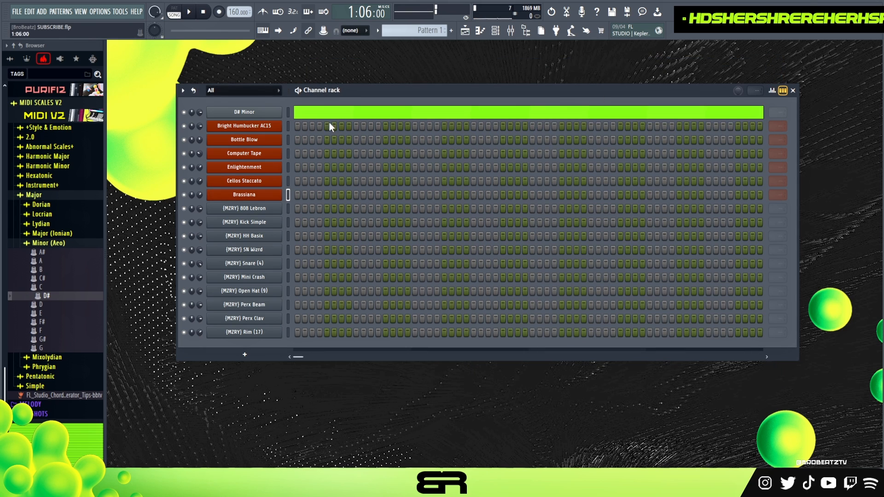
- Open the piano roll for the Bright Humbucker AC15 channel and set its snap to 1/2 beat
right_click(270, 132)
click(304, 128)
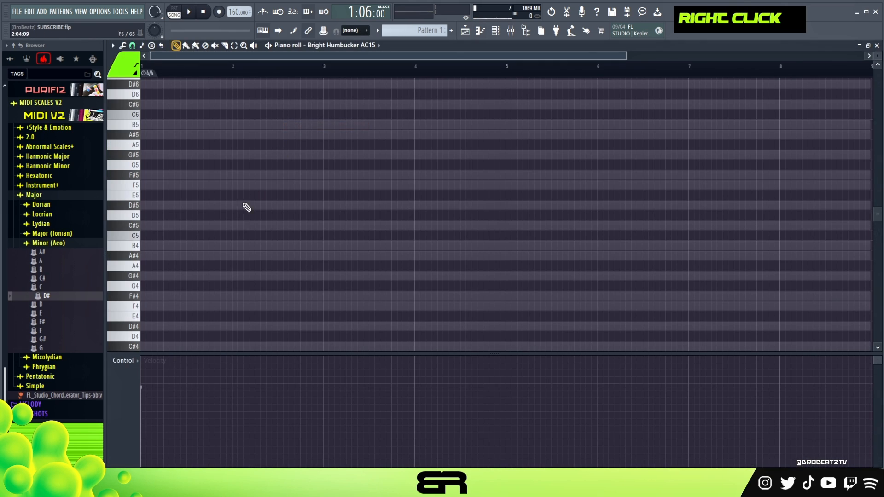
click(133, 47)
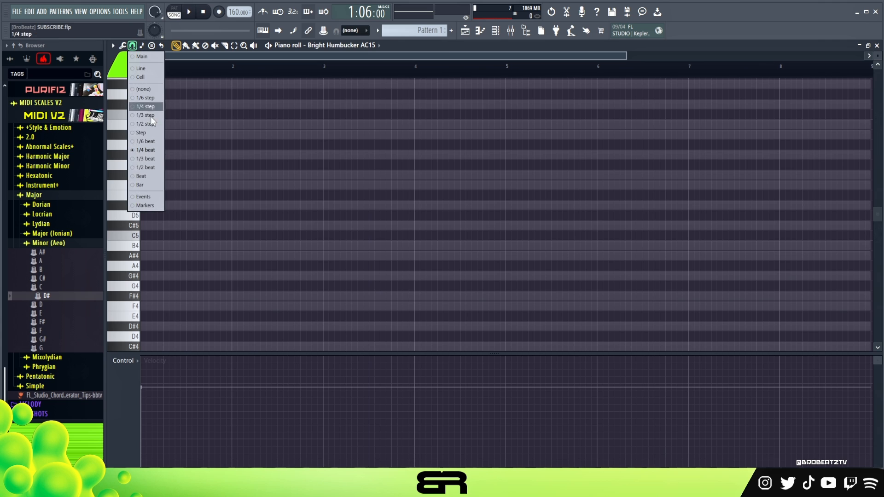
click(147, 168)
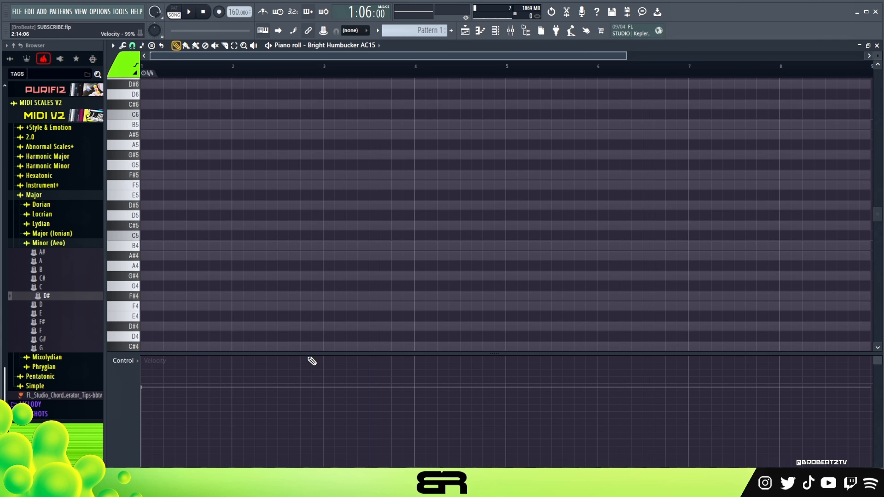
- Draw a D#5 note at the start of bar 1 and stretch it to nearly two bars long
drag(307, 357, 317, 439)
drag(626, 60, 401, 75)
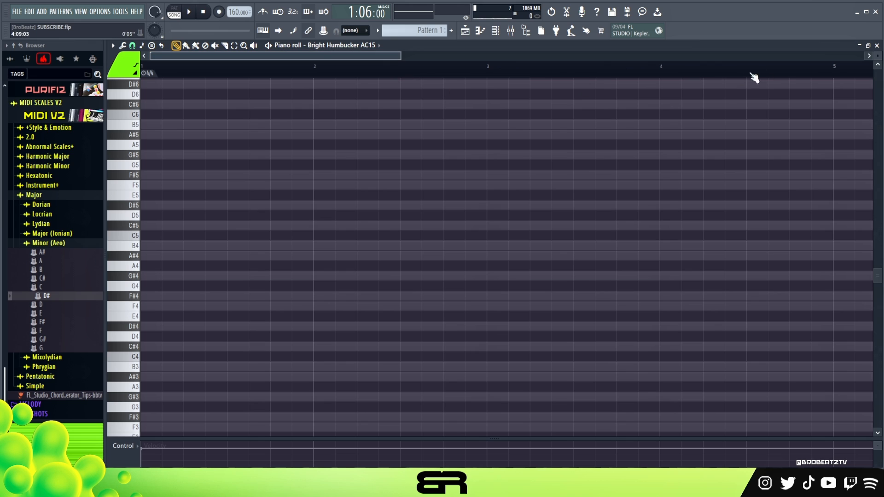
scroll(874, 57, up, 2)
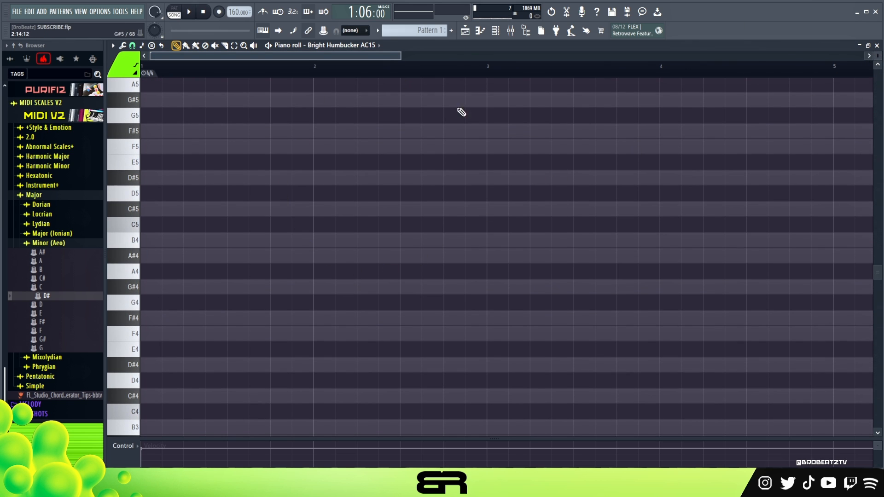
click(150, 179)
drag(159, 181, 480, 202)
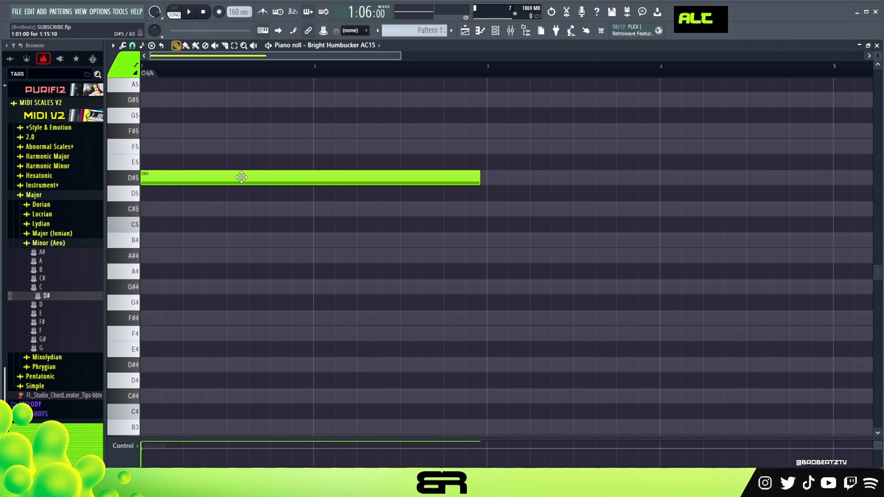
- Add F#5 and F5 notes above the D#5 note with the same start and length
scroll(242, 178, up, 2)
ctrl+drag(213, 252, 200, 306)
shift+drag(186, 276, 183, 237)
double_click(171, 248)
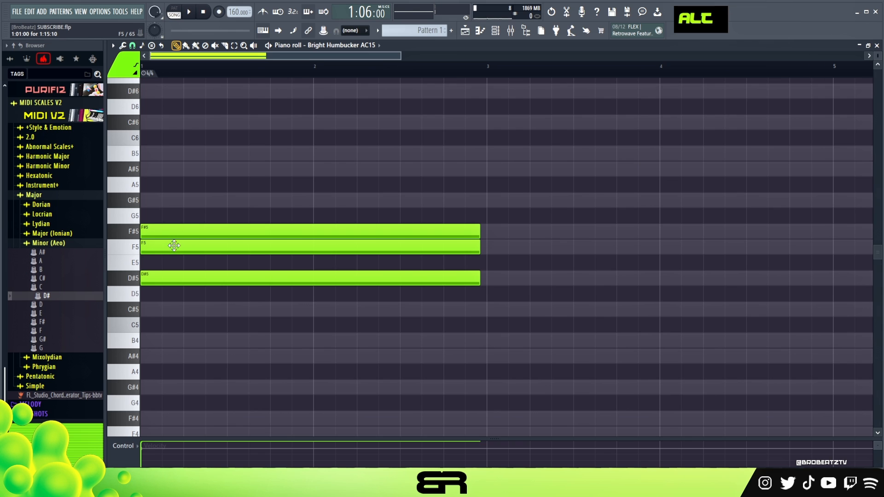
ctrl+click(173, 240)
alt+right_click(174, 240)
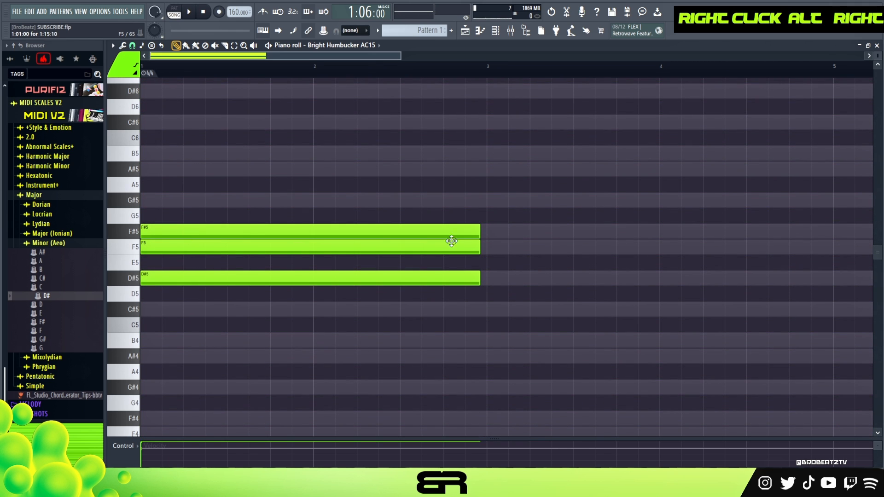
- Shorten the F#5 note to one beat, start the F5 note right after it, and trim F5 to end mid-bar 2
alt+drag(477, 231, 219, 246)
key(alt+2)
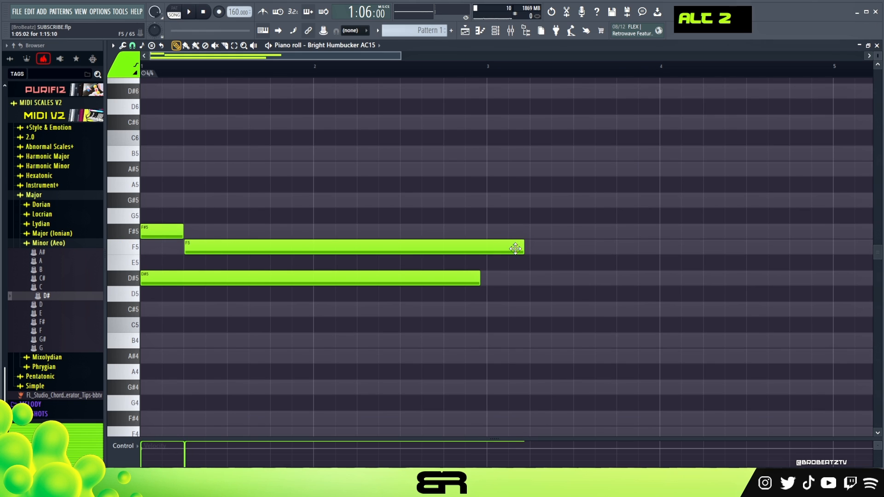
alt+drag(523, 246, 395, 246)
- Trim the ends of the F5 and D#5 notes back to just before bar 2
key(space)
key(space)
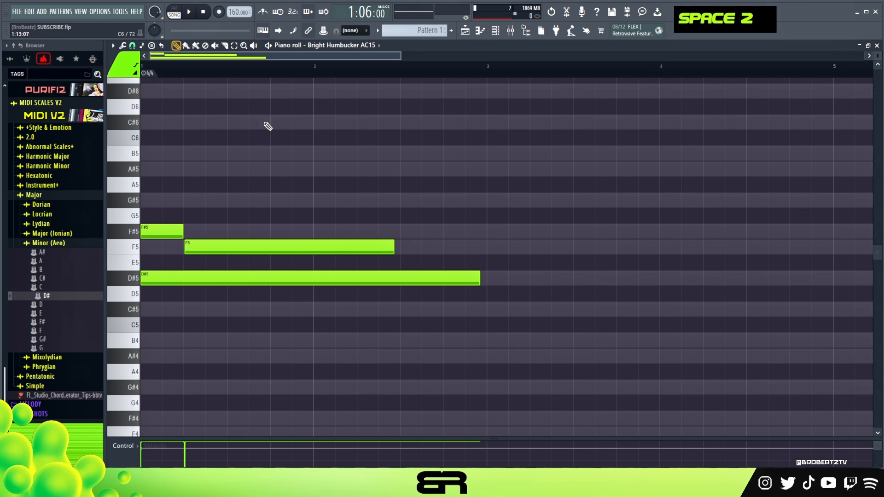
alt+drag(394, 251, 308, 257)
alt+drag(478, 279, 311, 282)
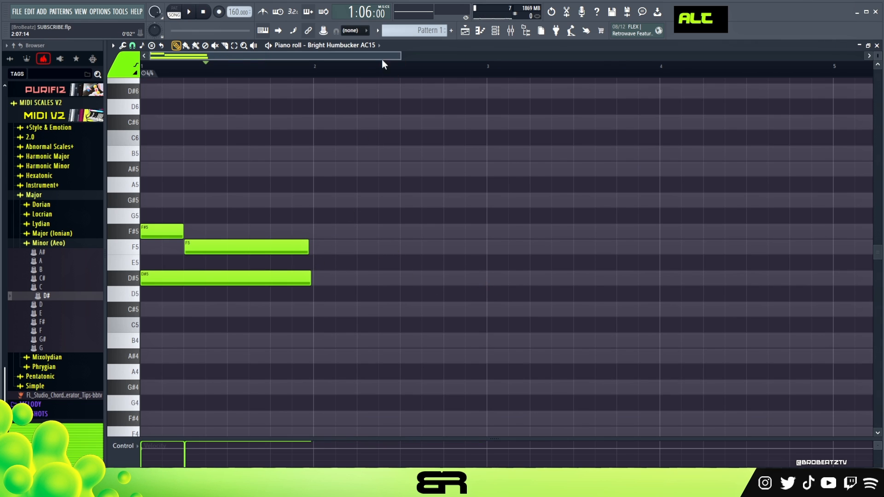
- Switch playback from song to pattern mode and play back the notes
key(space)
key(space)
key(space)
click(179, 15)
key(space)
key(space)
right_click(267, 198)
key(space)
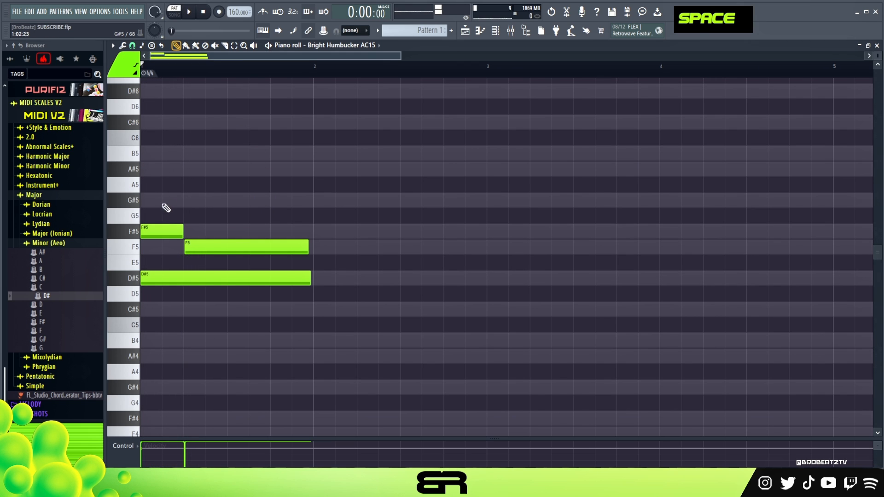
- Add a one-beat A#5 note shortly after the start of bar 1 and delay the F#5 note slightly to 1:01:10
alt+click(161, 169)
key(space)
key(space)
drag(152, 232, 156, 234)
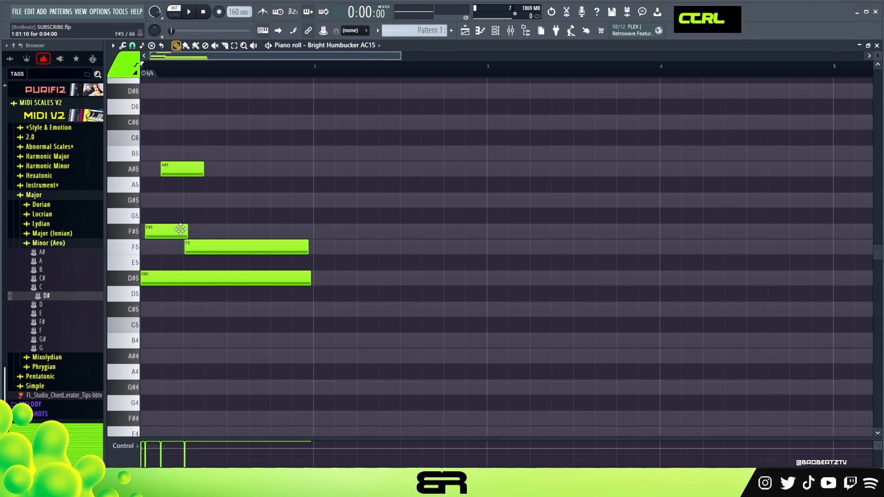
- Lower the velocity of all four notes slightly, enlarge the velocity lane, and play back the pattern
alt+scroll(228, 204, down, 5)
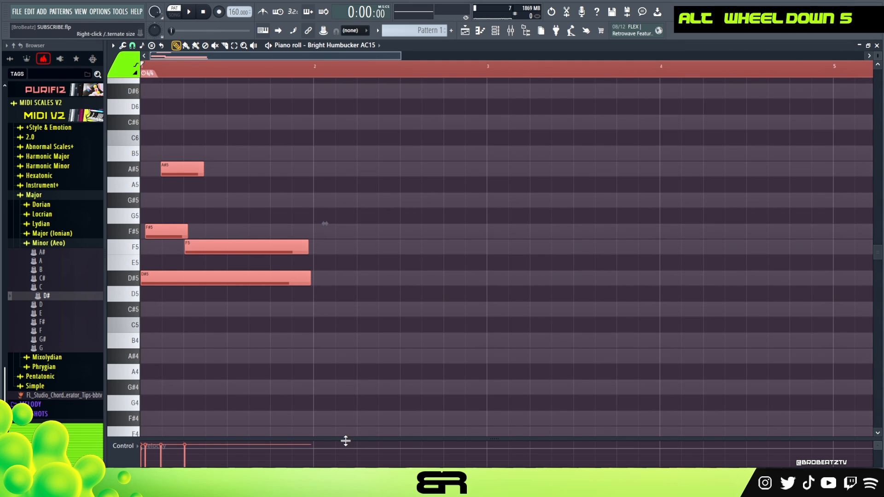
drag(345, 438, 205, 385)
right_click(235, 357)
key(space)
key(space)
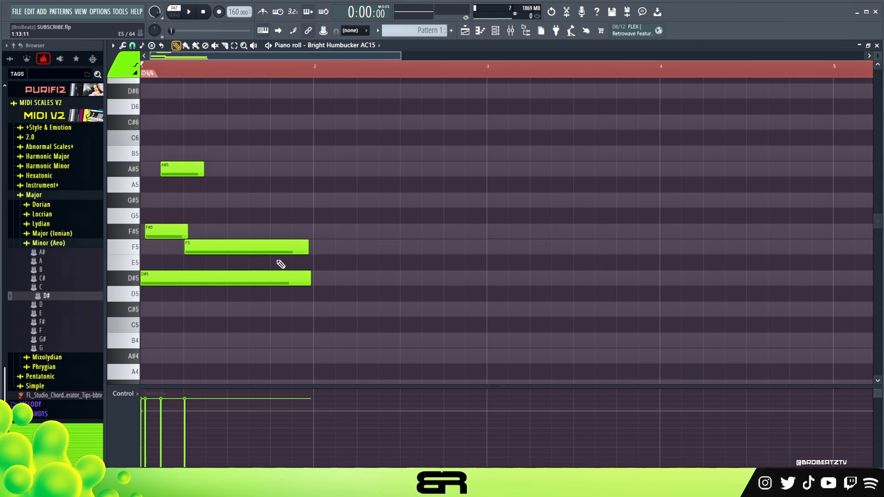
double_click(178, 73)
key(space)
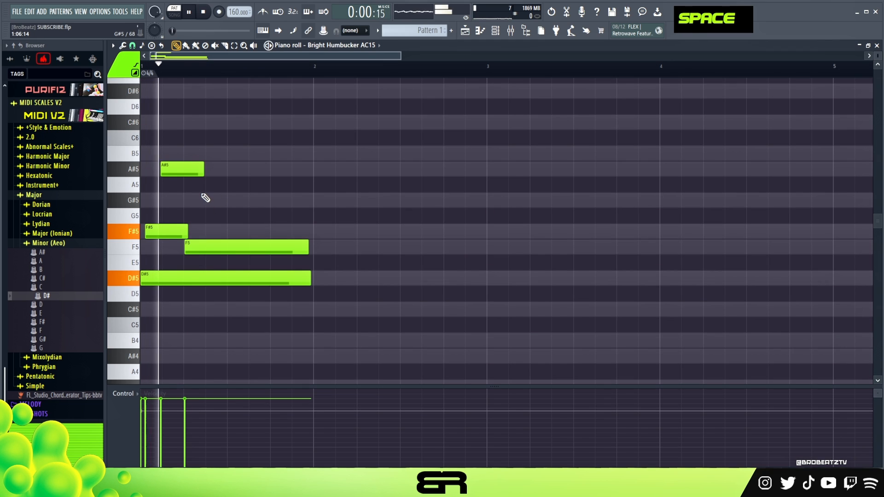
key(space)
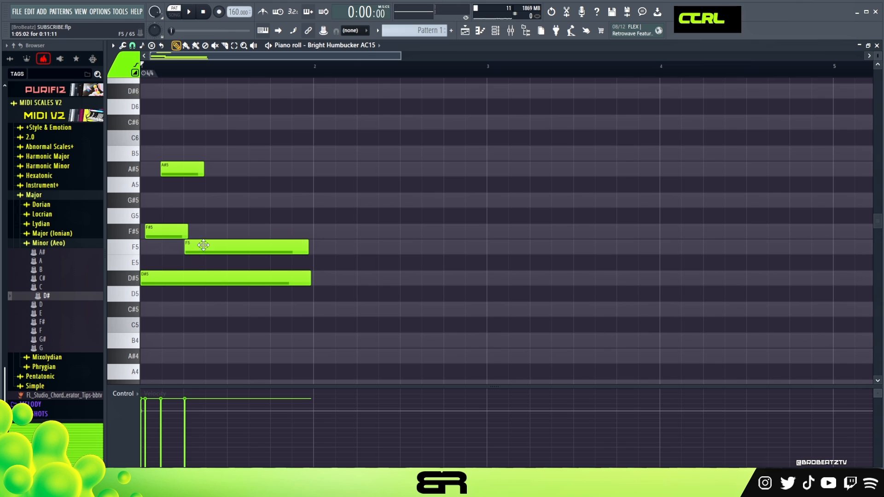
- Duplicate the F5 note to the start of bar 1 one octave up at F6, shrink the velocity lane, and play back
drag(201, 247, 153, 249)
key(shift+Up)
key(shift+Down)
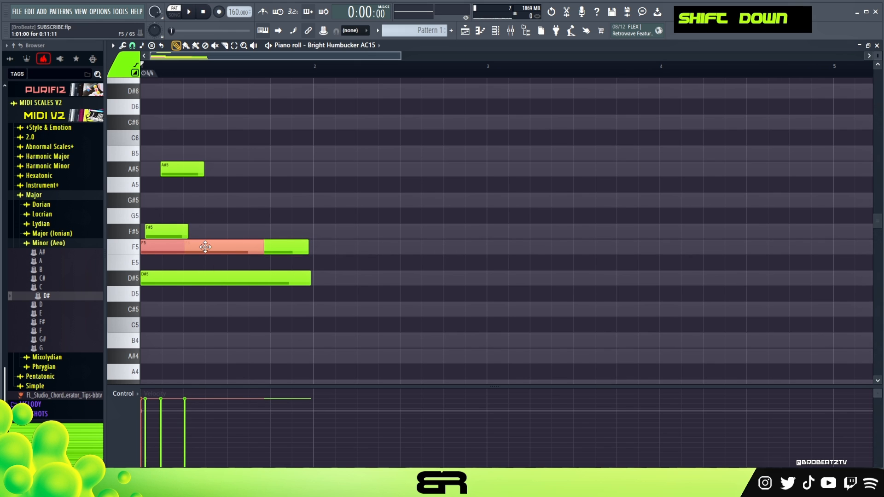
key(ctrl+Up)
right_click(289, 199)
scroll(386, 374, up, 1)
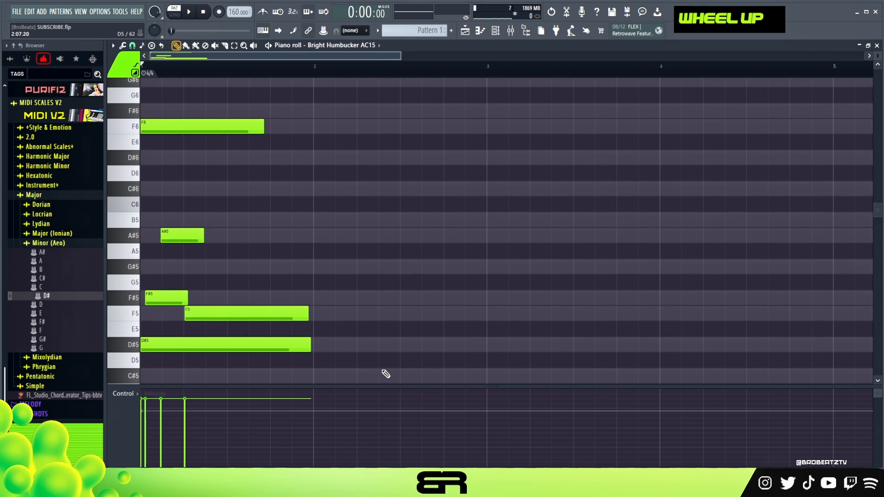
drag(373, 387, 372, 418)
key(space)
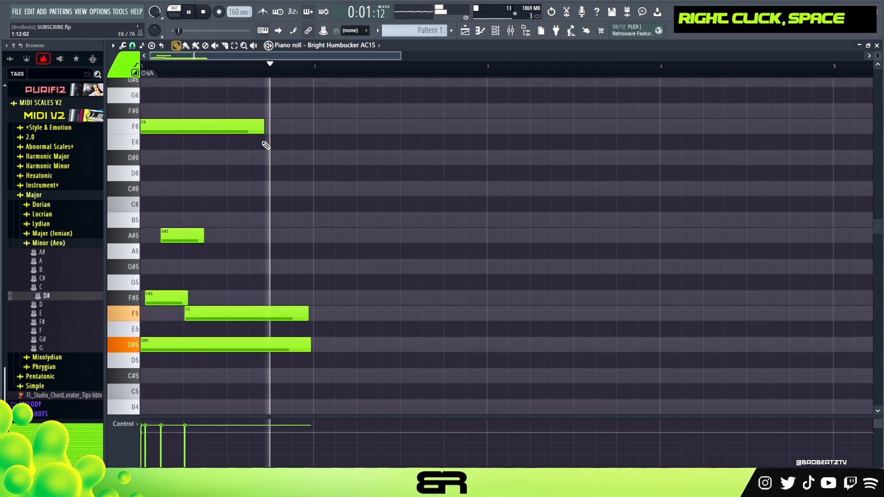
- Extend the F6 note to 1:13:00, add a one-beat D#6 note over the last beat of bar 1, and play back
key(space)
drag(264, 130, 271, 131)
alt+click(270, 156)
key(space)
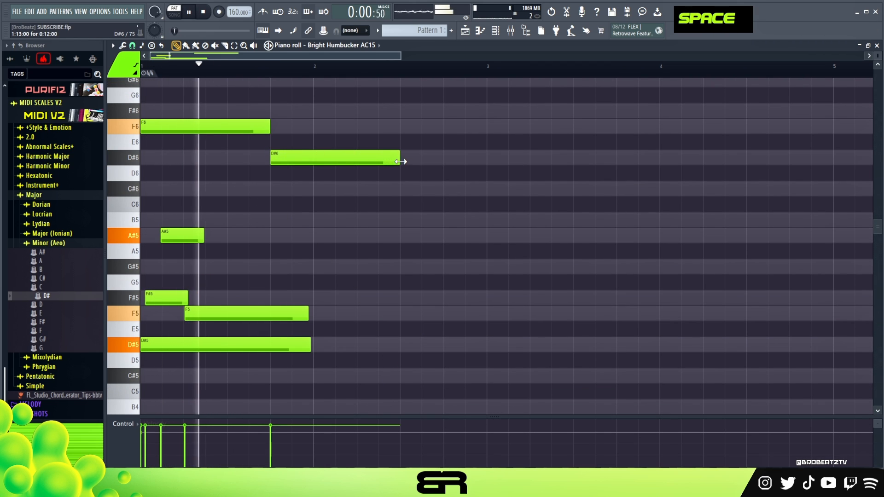
drag(398, 158, 312, 169)
key(space)
key(space)
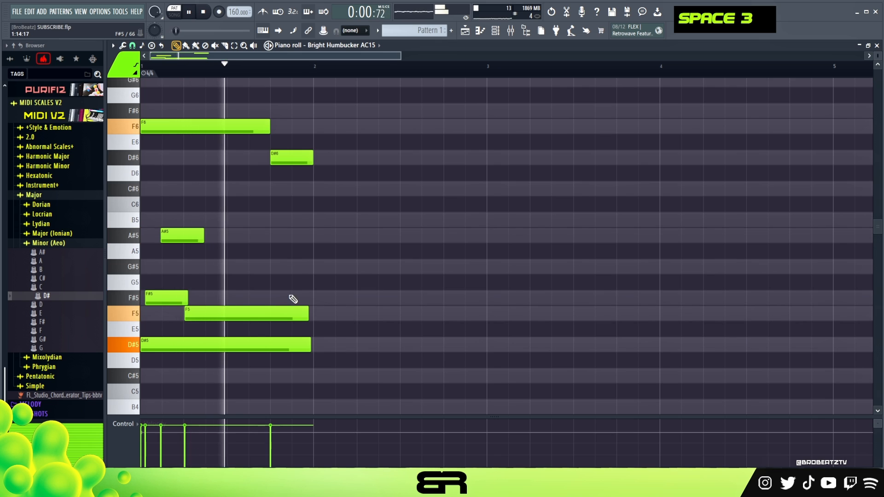
key(space)
- Add a B4 note at 1:13:00 below the D#6, ending just before bar 2
scroll(293, 308, down, 2)
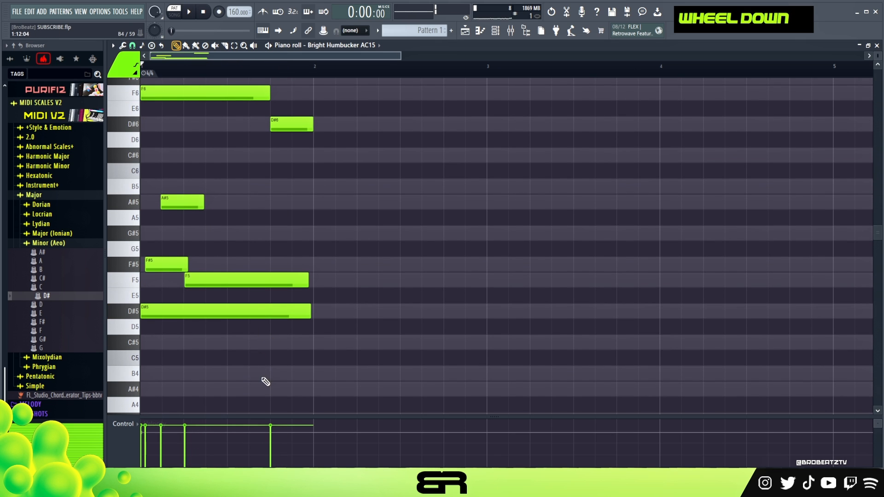
click(271, 374)
key(space)
drag(434, 375, 305, 378)
key(ctrl+z)
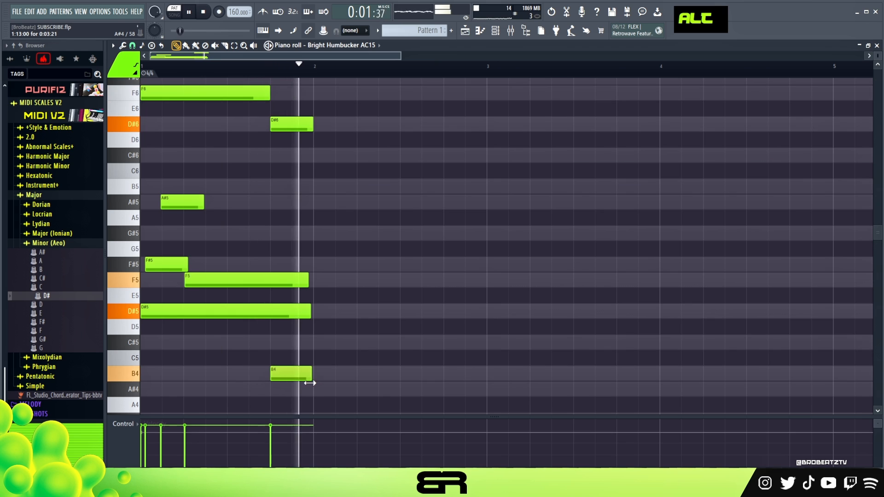
key(space)
- Duplicate all notes of bar 1 into bar 2
key(ctrl+a)
drag(183, 310, 358, 311)
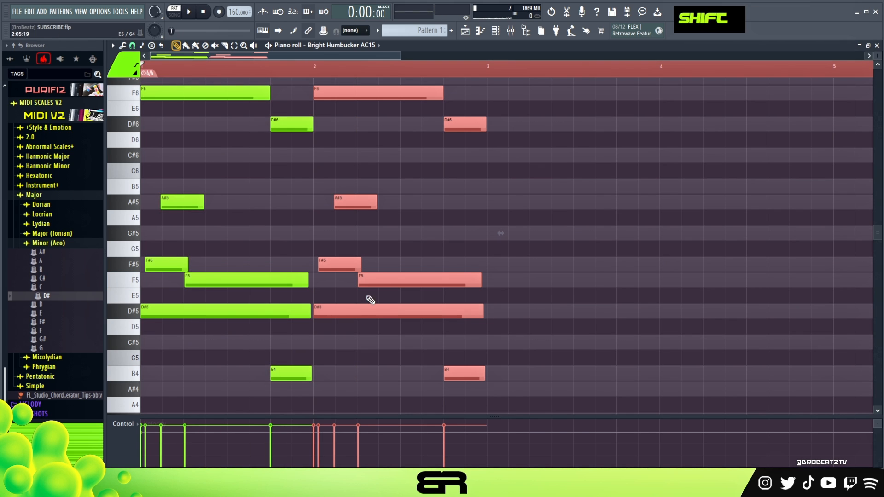
right_click(418, 231)
scroll(415, 238, up, 1)
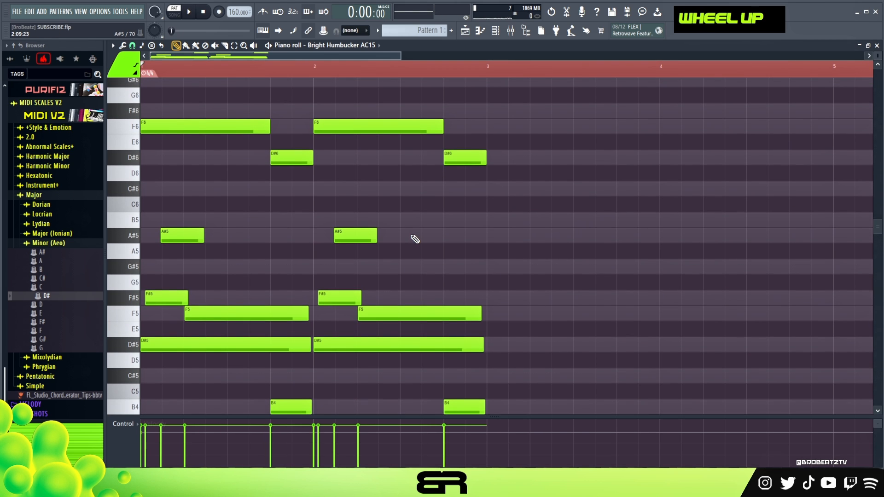
- Replace bar 2's F6 note with an octave-up copy of its A#5 near the bar start, extended to just before bar 3
key(alt)
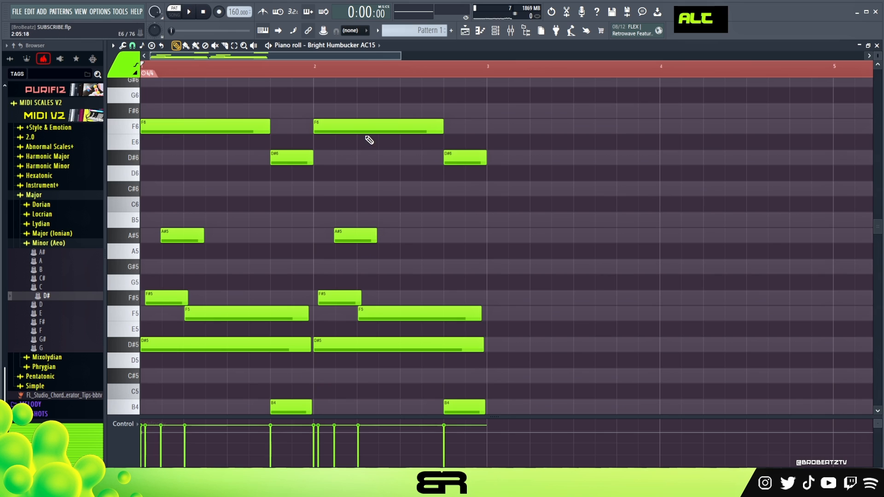
right_click(366, 127)
ctrl+click(351, 234)
shift+click(346, 235)
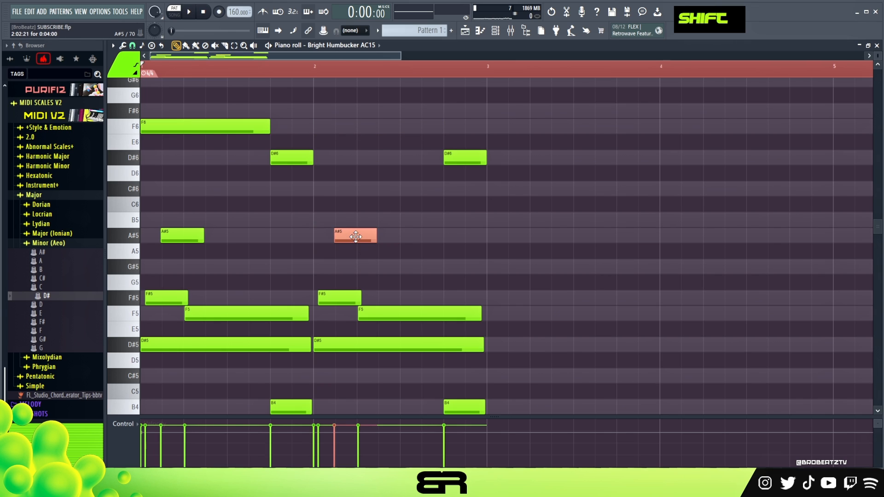
key(ctrl+Up)
drag(349, 92, 331, 92)
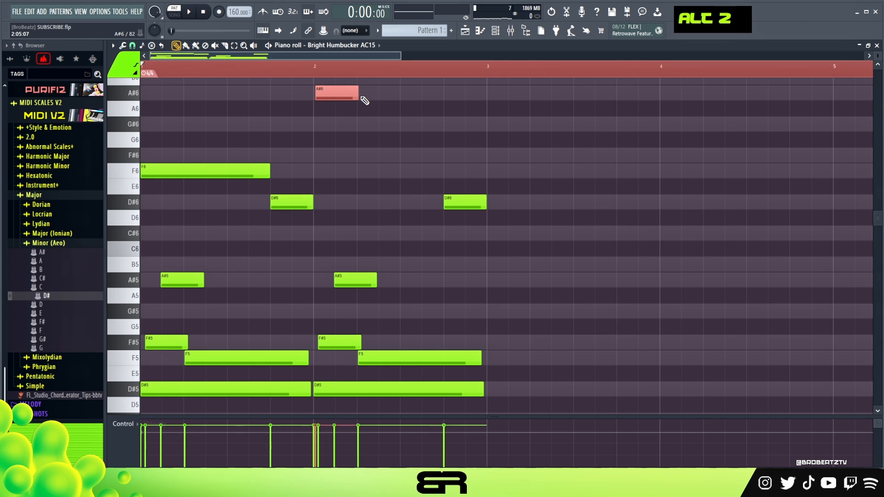
alt+click(379, 93)
right_click(396, 93)
drag(358, 93, 483, 115)
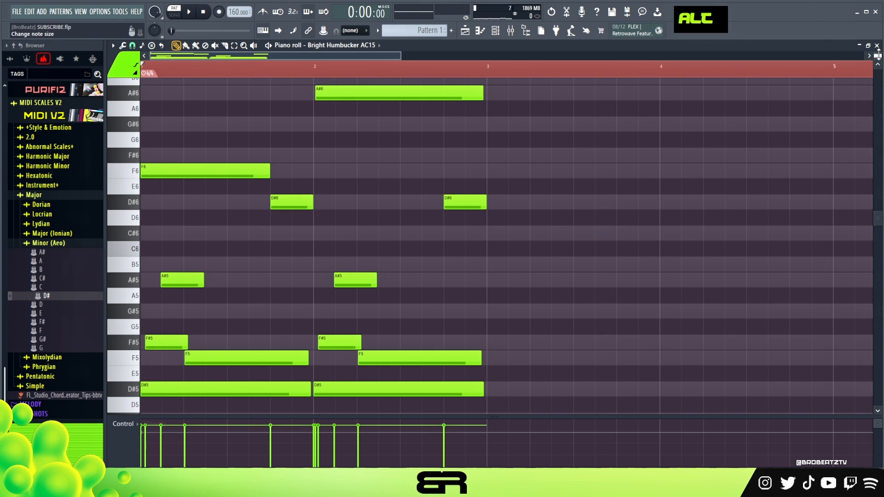
- Clear the time selection and delete the D#6 note at the end of bar 2
scroll(507, 244, down, 1)
scroll(861, 115, down, 1)
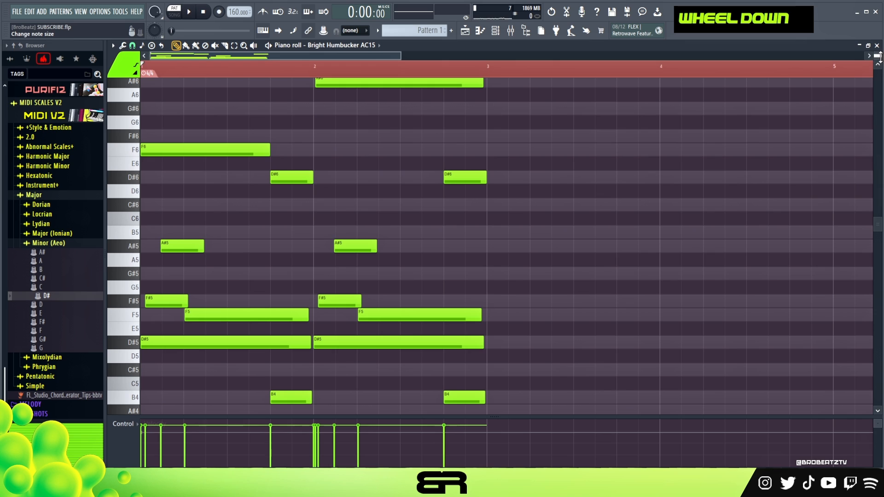
scroll(878, 56, down, 3)
right_click(710, 150)
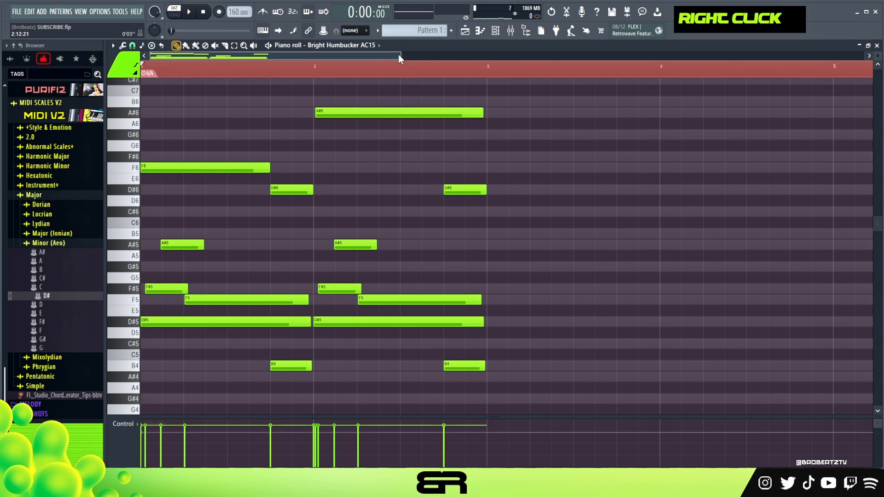
double_click(399, 65)
drag(399, 64, 174, 61)
right_click(465, 189)
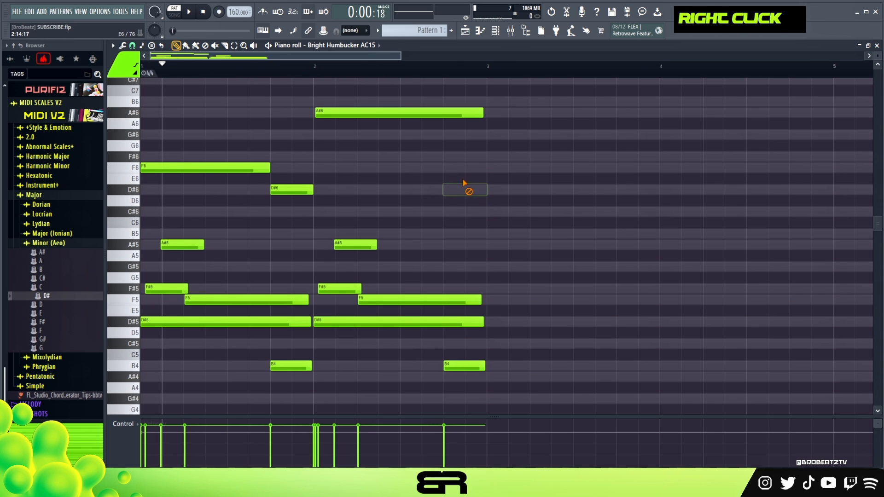
- Extend bar 2's A#5 note to just before bar 3, shift it slightly earlier, and play back the pattern
key(alt)
drag(375, 246, 484, 263)
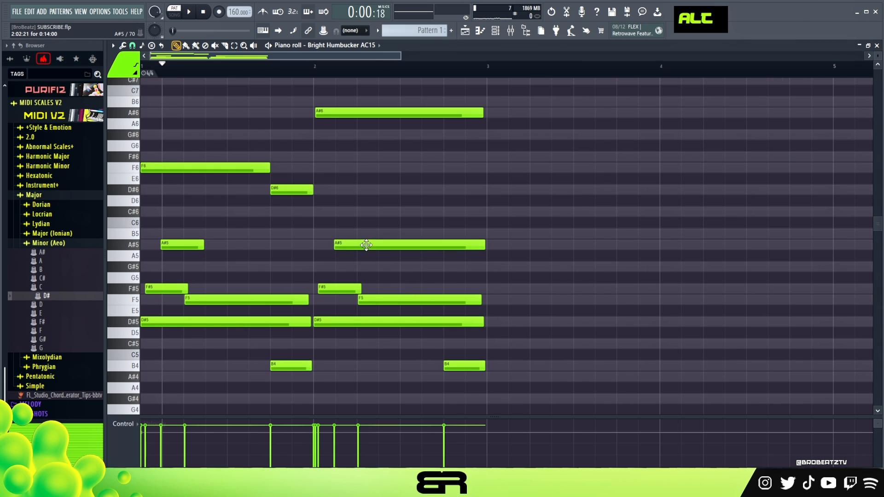
drag(366, 245, 360, 245)
key(space)
right_click(396, 200)
key(space)
key(space)
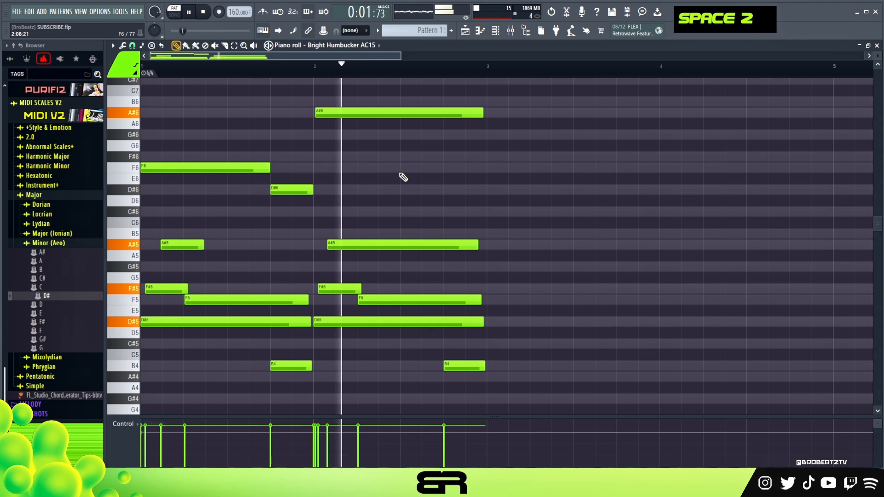
key(space)
- Duplicate the two-bar melody and align the copy with the start of bar 3
key(ctrl)
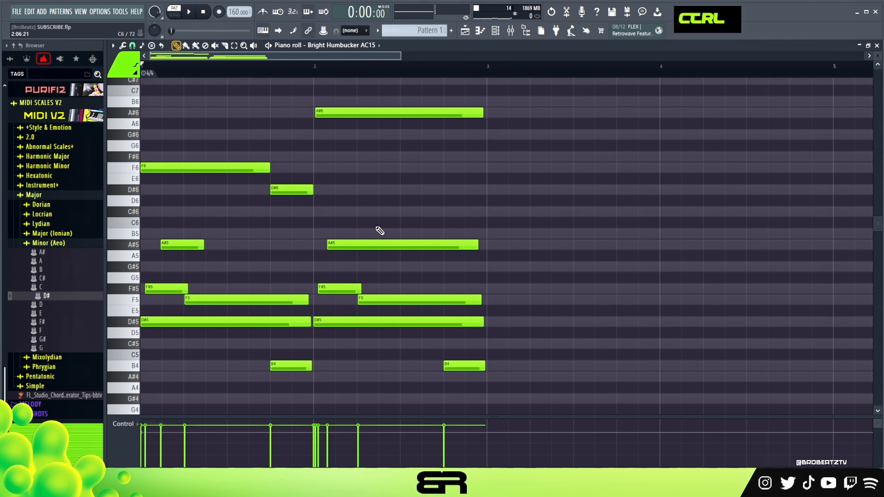
key(ctrl+a)
drag(171, 168, 530, 177)
right_click(536, 214)
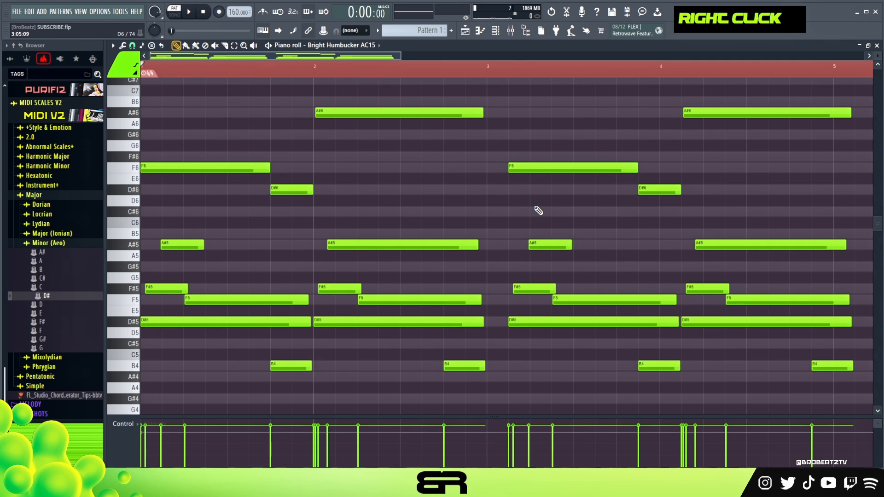
drag(541, 85, 847, 405)
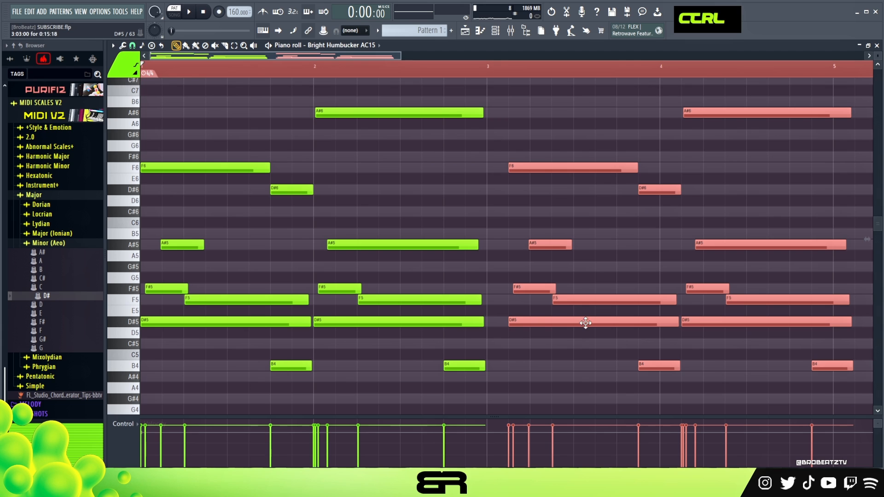
drag(585, 323, 564, 322)
right_click(599, 237)
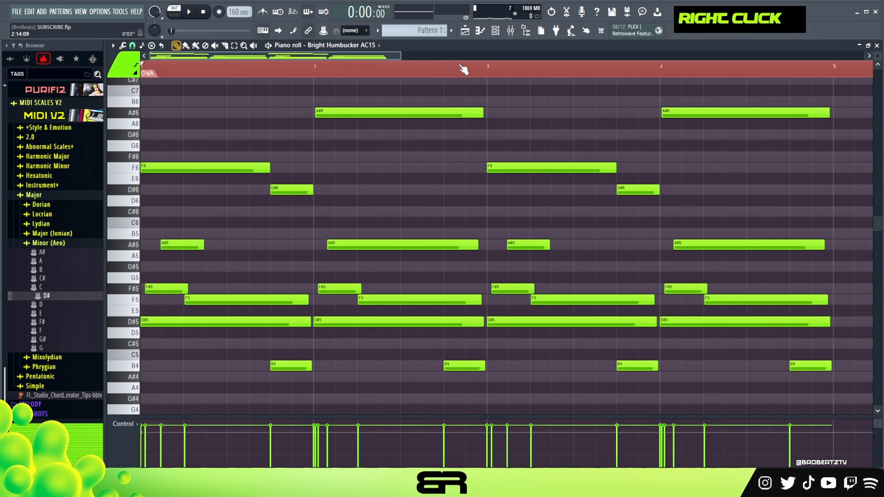
- Clear the time selection, return the playhead to the start, and play back the four-bar melody
double_click(462, 68)
scroll(453, 68, down, 3)
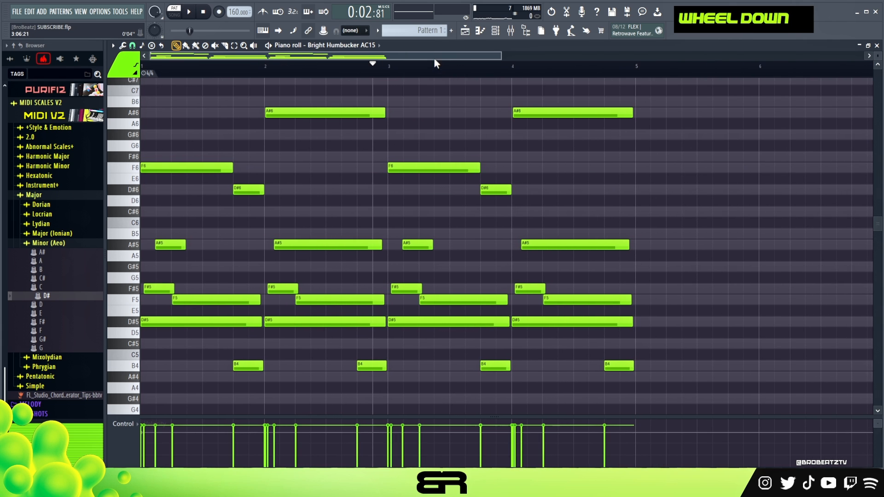
drag(395, 70, 141, 89)
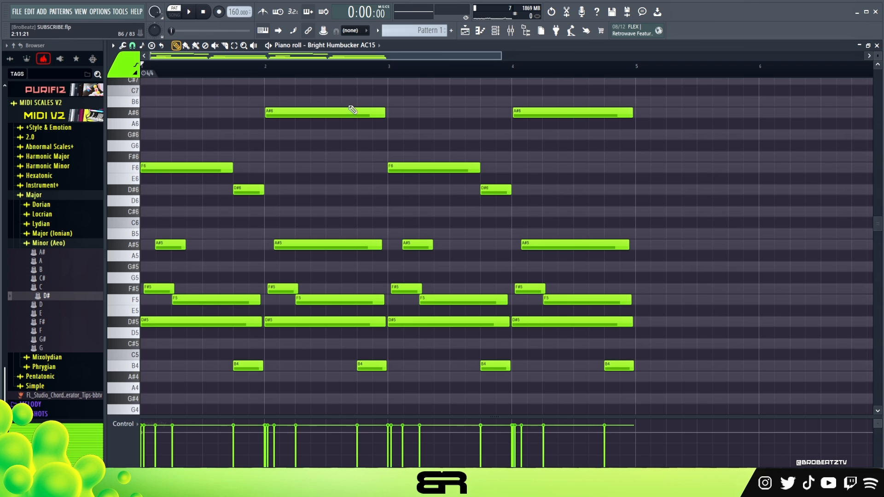
key(space)
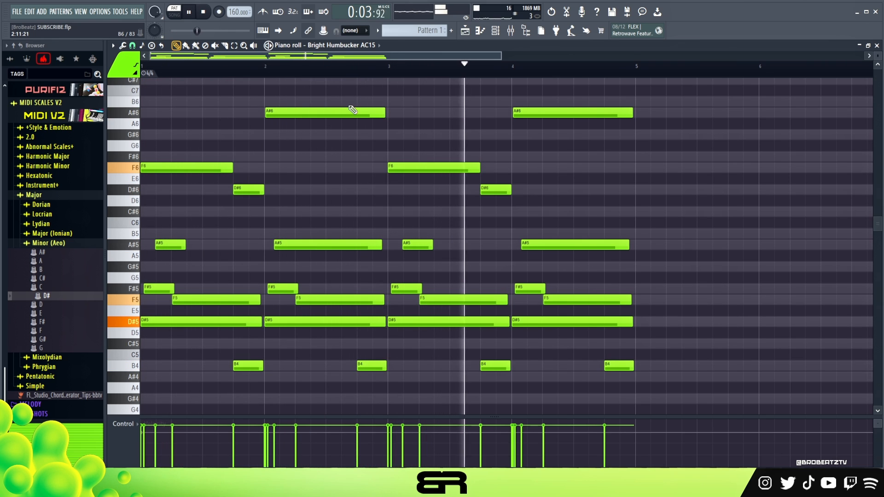
key(space)
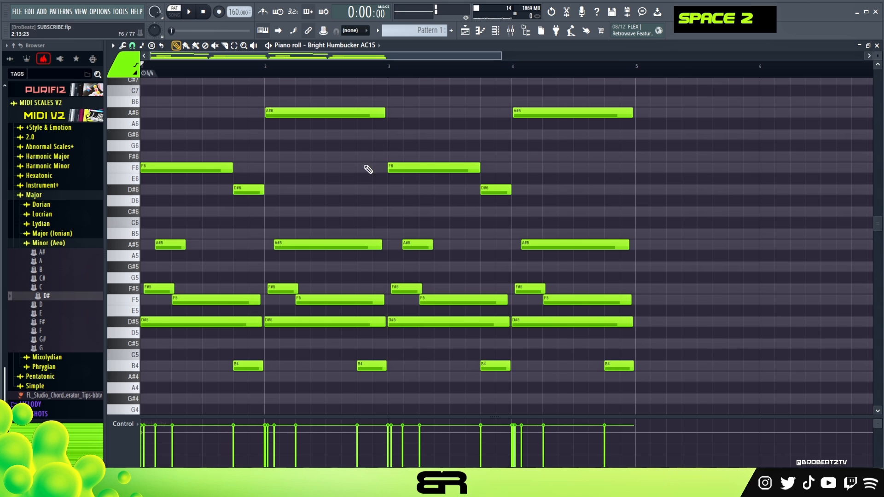
- Try duplicating the four-bar melody into bars 5 to 8 and quantizing the copied notes
key(ctrl)
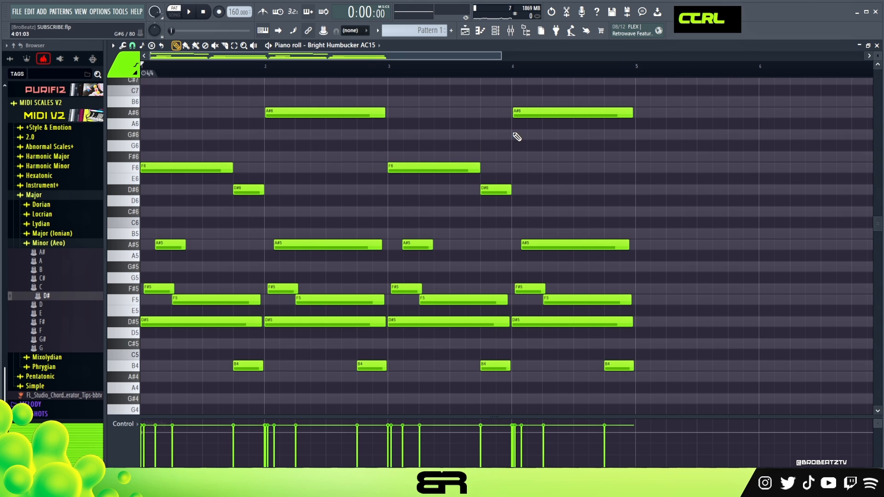
key(ctrl+a)
drag(174, 170, 668, 171)
key(ctrl+q)
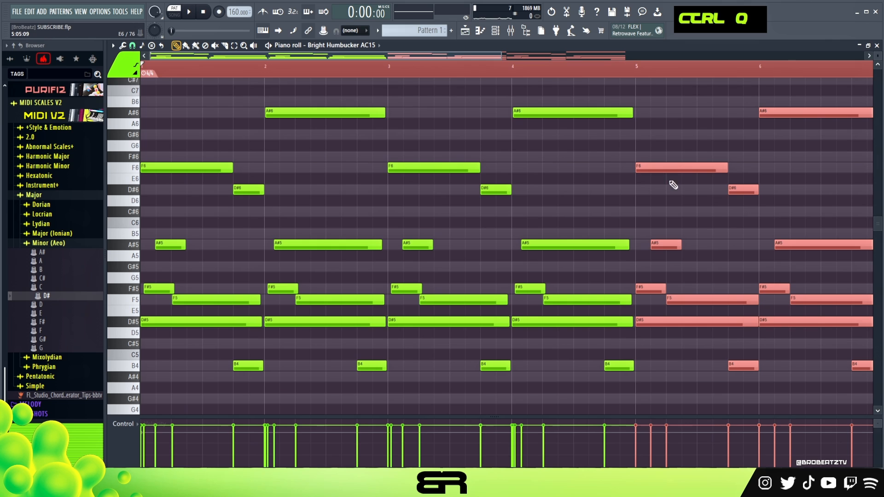
right_click(671, 181)
drag(582, 58, 601, 74)
- Try moving the copied A#5 notes in bars 7 and 8 to their bar starts, and play back from bar 5
drag(571, 242, 556, 243)
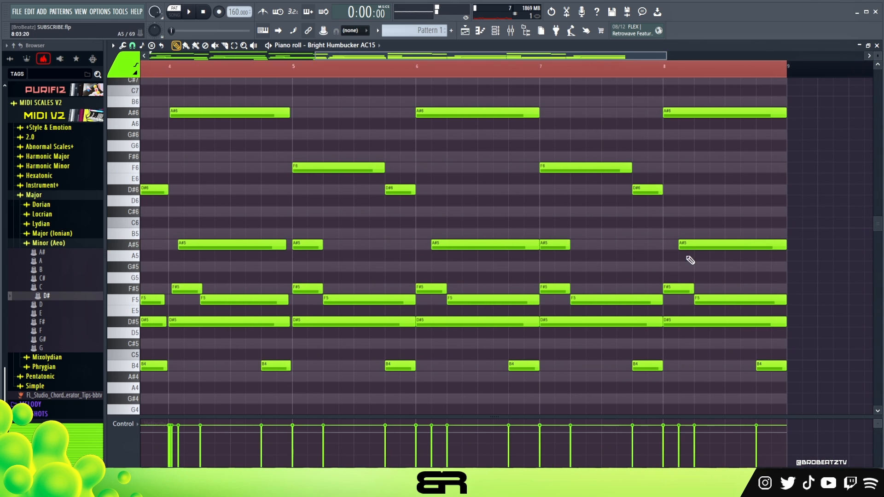
drag(685, 245, 670, 245)
click(291, 71)
key(space)
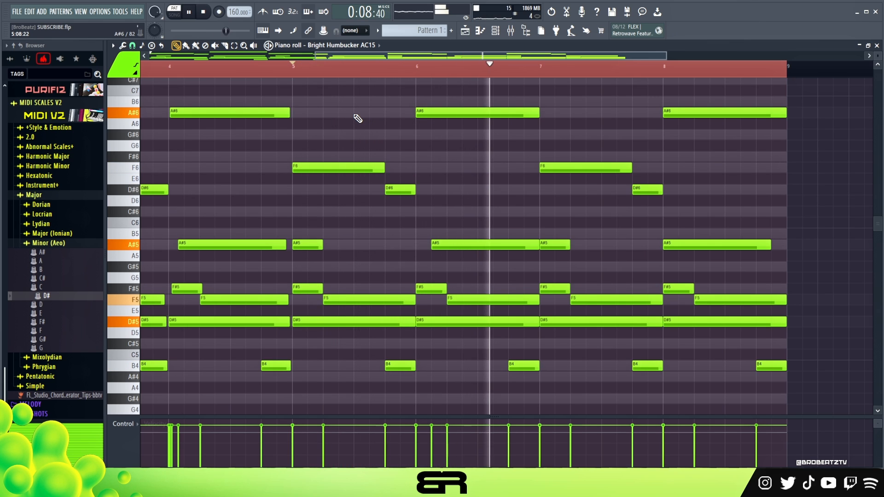
key(space)
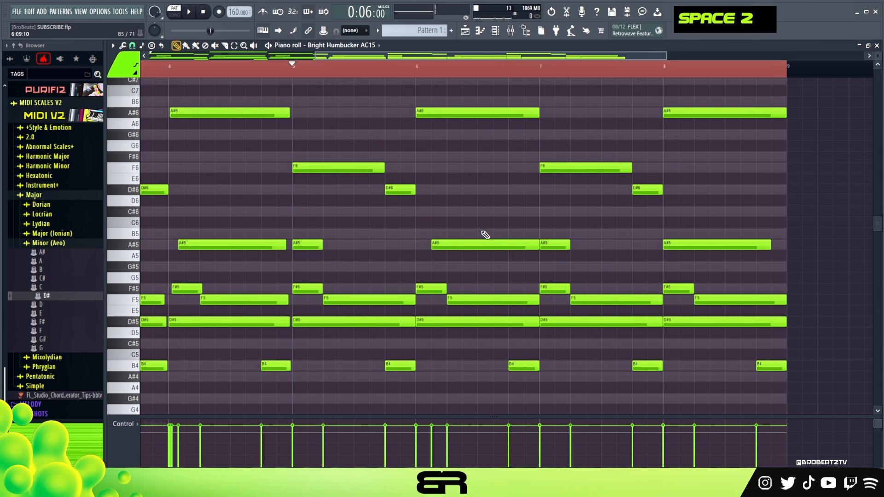
- Delete the copied notes in bars 5 to 8 and clear the time selection
drag(824, 87, 310, 395)
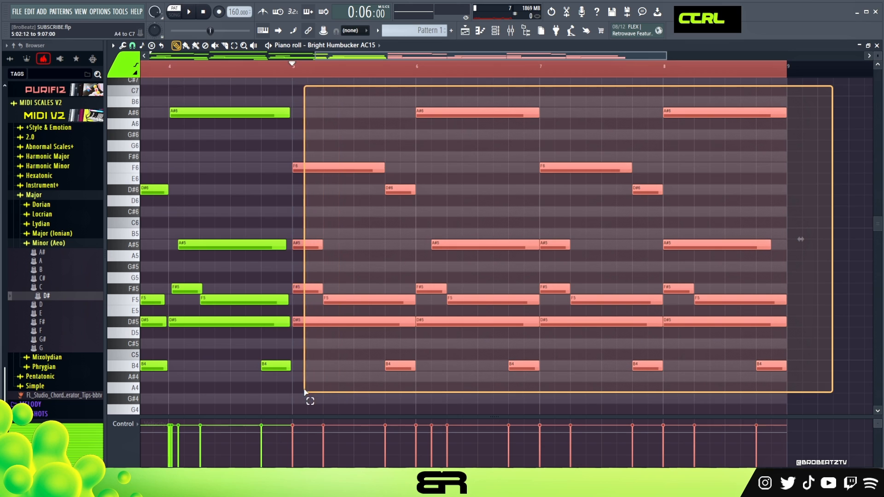
key(Delete)
double_click(197, 76)
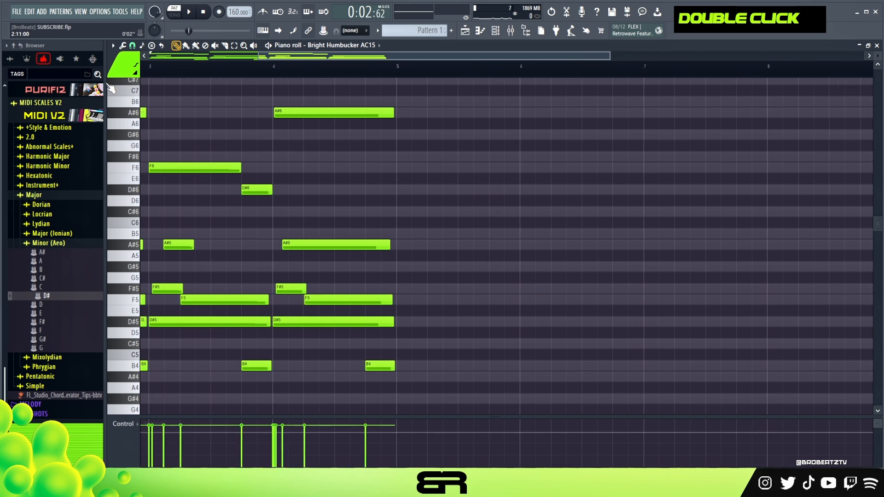
- Copy the Bright Humbucker AC15 notes in the channel rack and paste them into the Bottle Blow channel
click(498, 31)
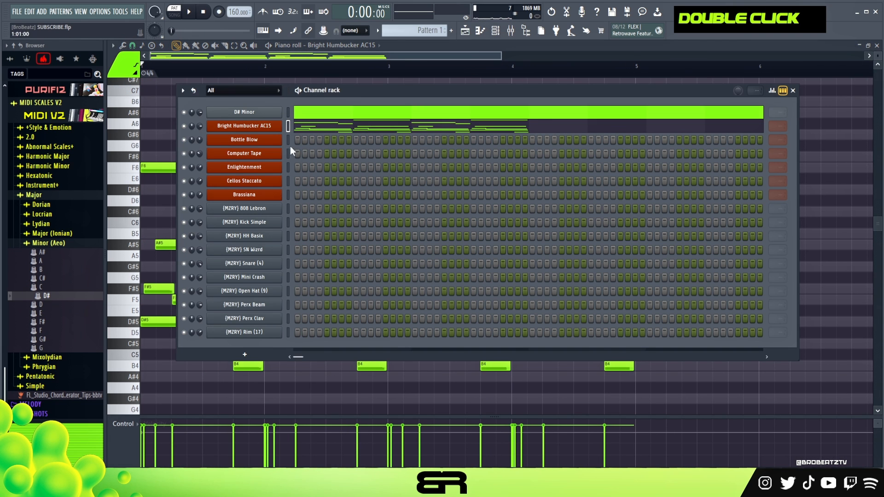
right_click(271, 128)
click(382, 135)
right_click(272, 141)
click(386, 157)
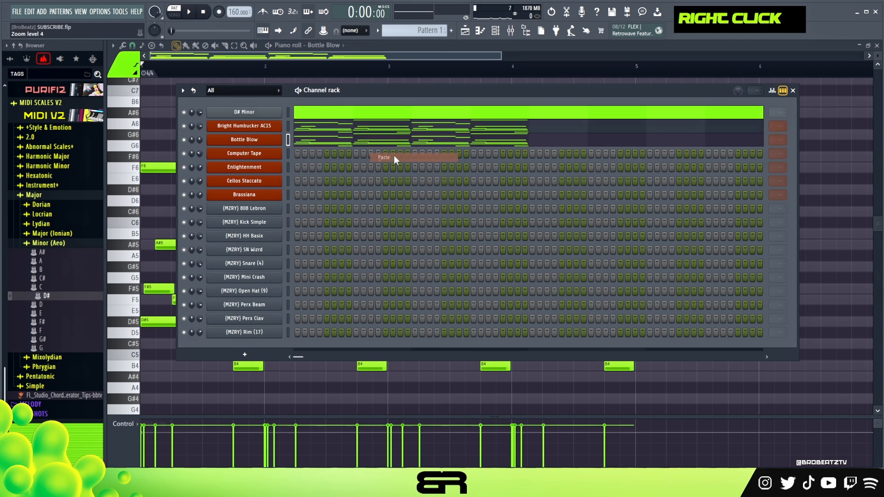
- Play back the Bottle Blow layer, paste the melody into the Computer Tape channel, and preview the combined layers
key(space)
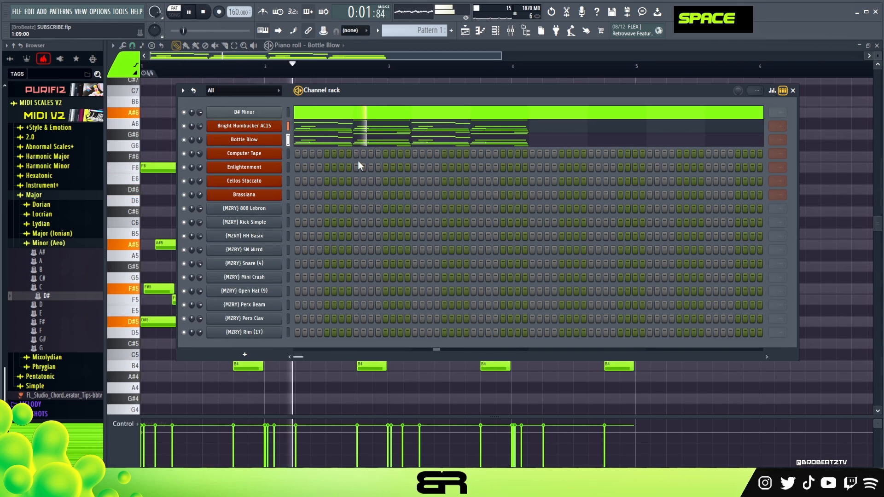
key(space)
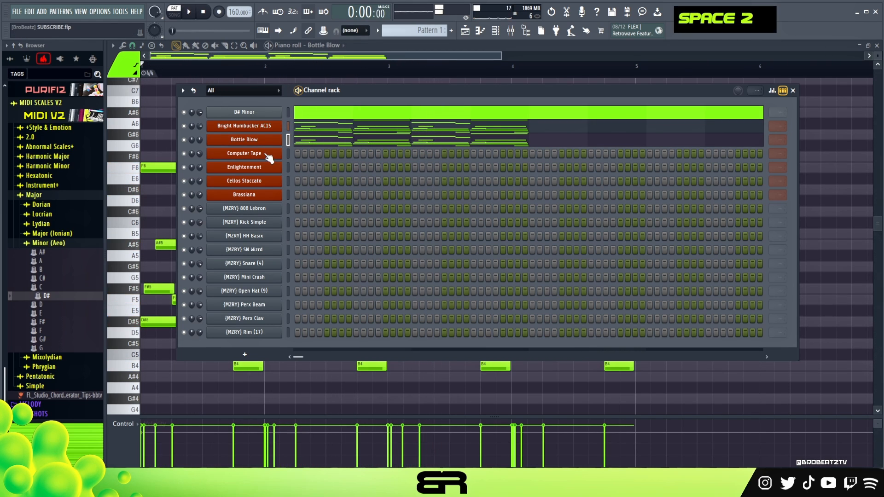
right_click(266, 152)
click(378, 171)
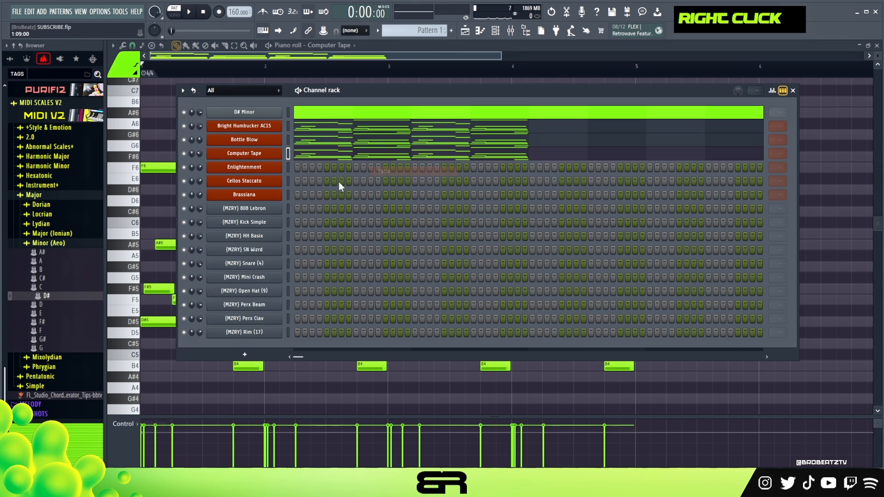
key(space)
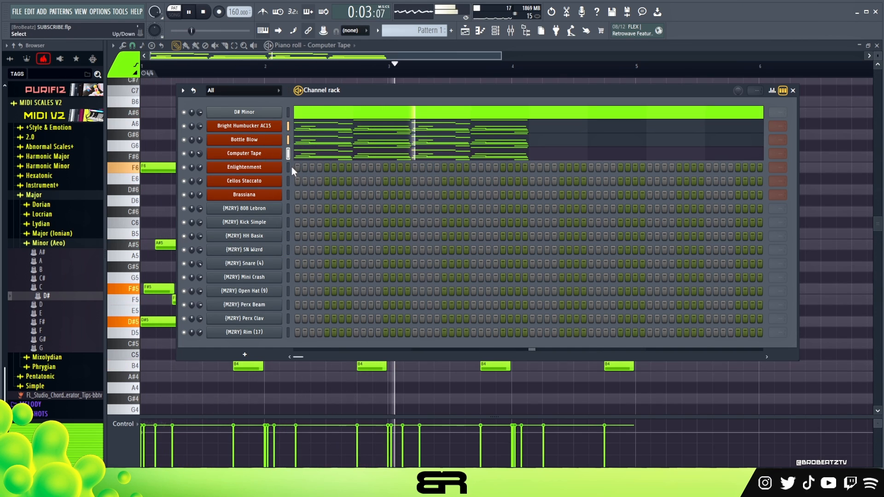
key(space)
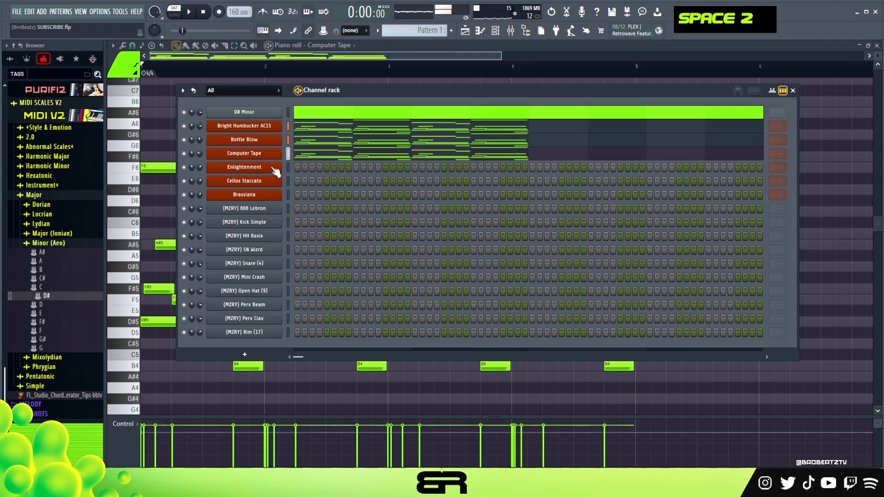
- Paste the melody into the Enlightenment channel and play back the layered sounds
right_click(276, 168)
click(388, 185)
key(space)
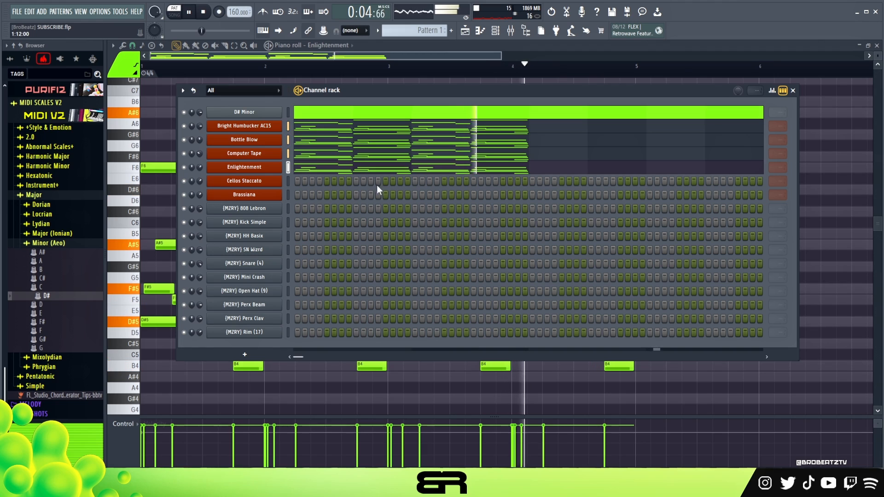
key(space)
- Paste the melody into the Cellos Staccato and Brassiana channels and play back all the layers
right_click(275, 181)
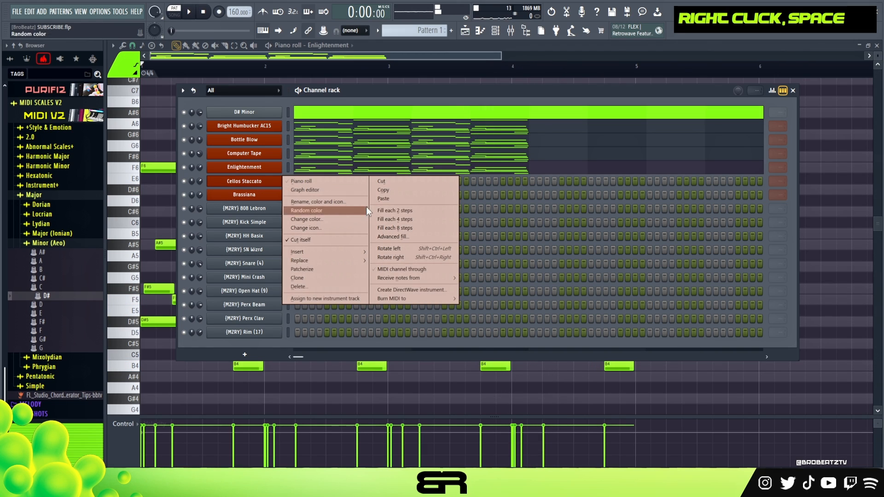
click(391, 199)
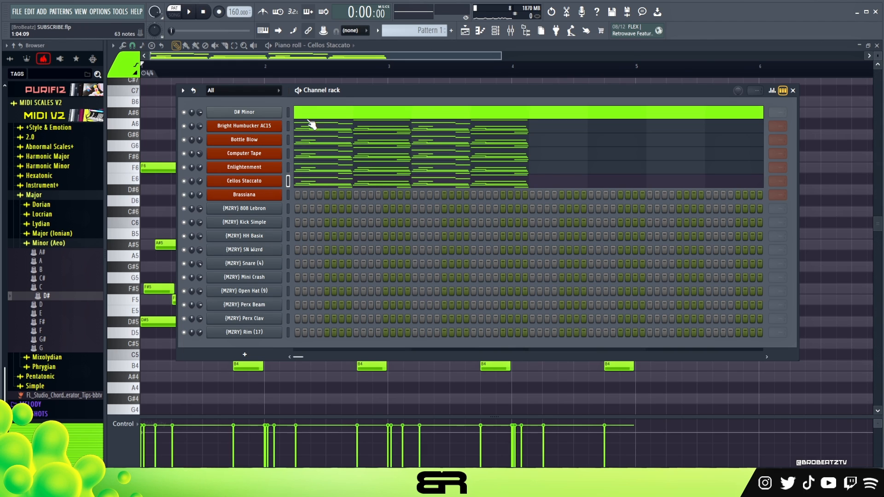
right_click(289, 194)
click(311, 212)
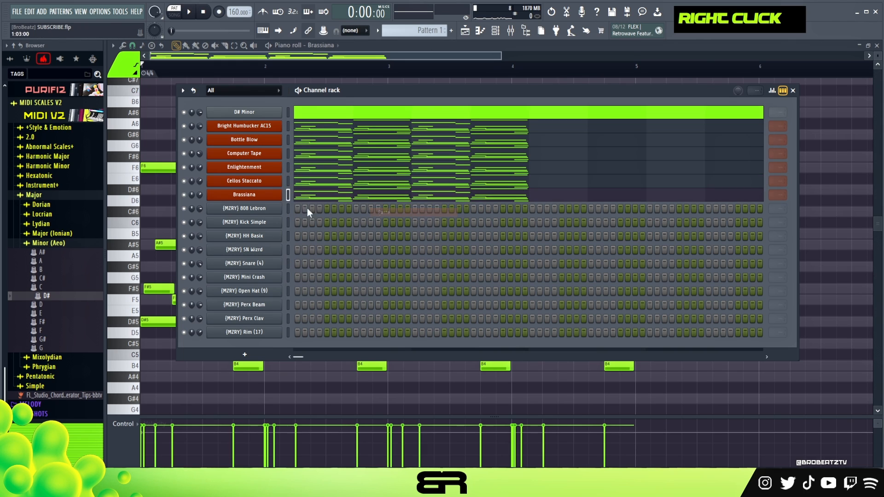
key(space)
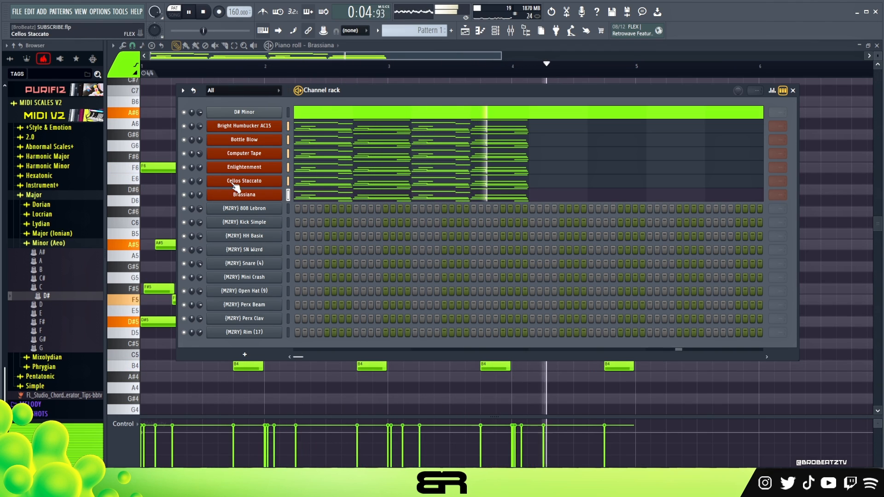
key(space)
- Set the loop point to Bar for all six melody channels so the four-bar melody repeats
scroll(778, 147, down, 3)
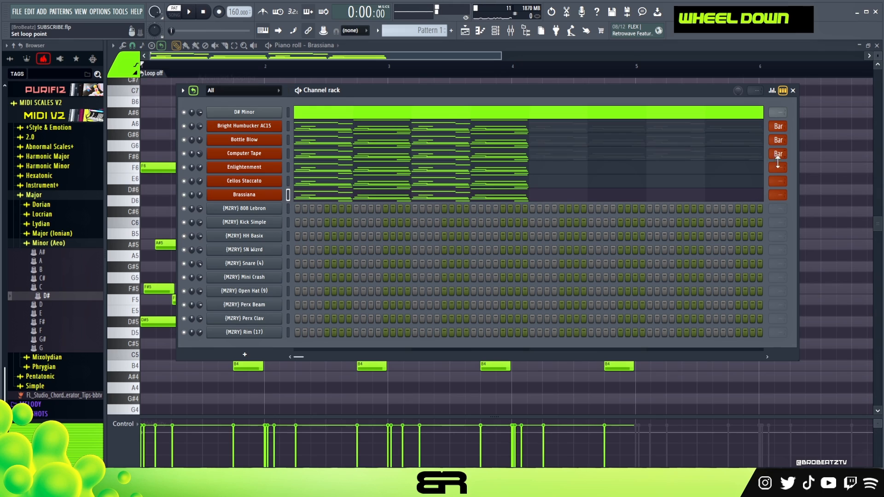
scroll(774, 195, down, 1)
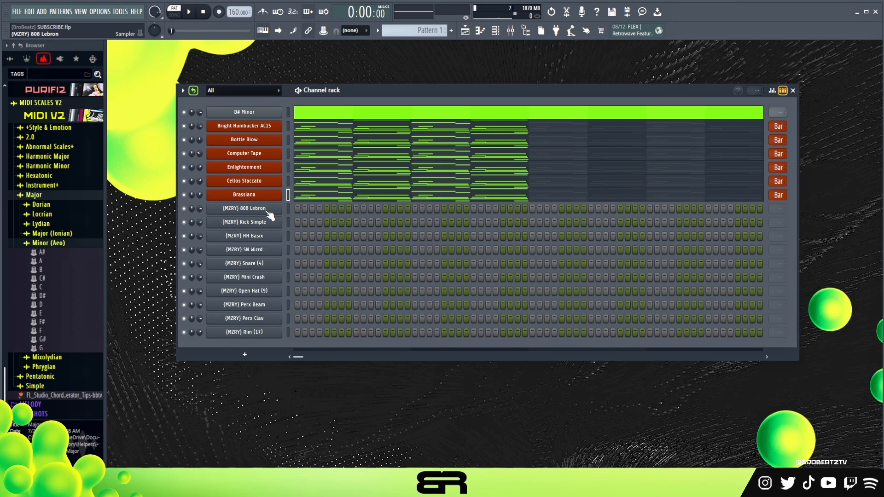
- Mute the Bottle Blow, Computer Tape, Enlightenment, Cellos Staccato and Brassiana channels, leaving only the Bright Humbucker AC15 melody for playback
click(184, 195)
key(space)
key(space)
key(space)
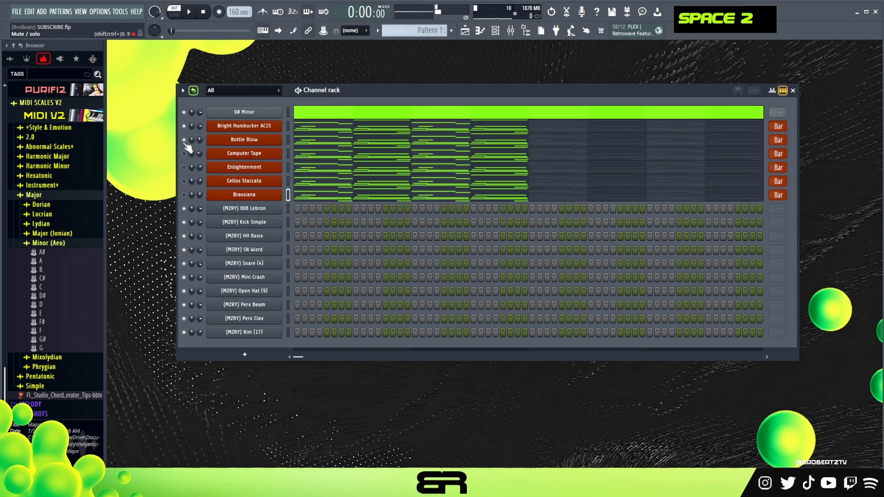
key(space)
- Place three short, evenly spaced D#6 notes in bar 1 of the (MZRY) 808 Lebron piano roll and play them back
right_click(268, 208)
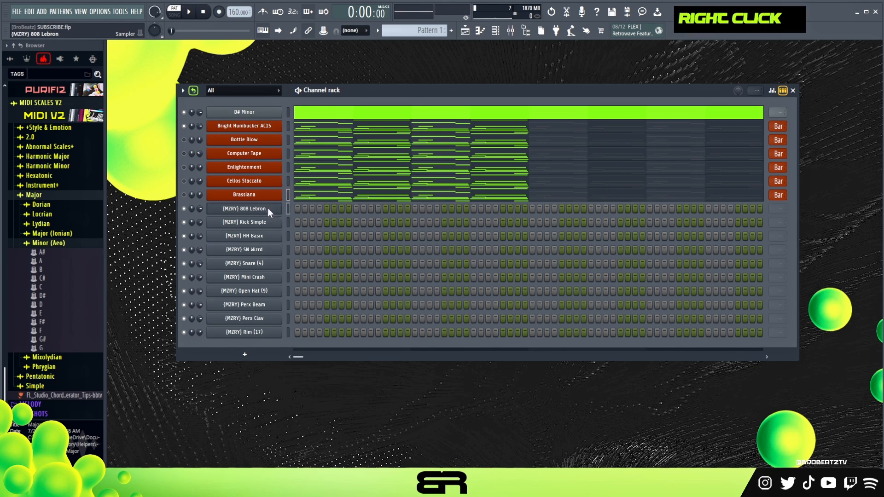
click(298, 208)
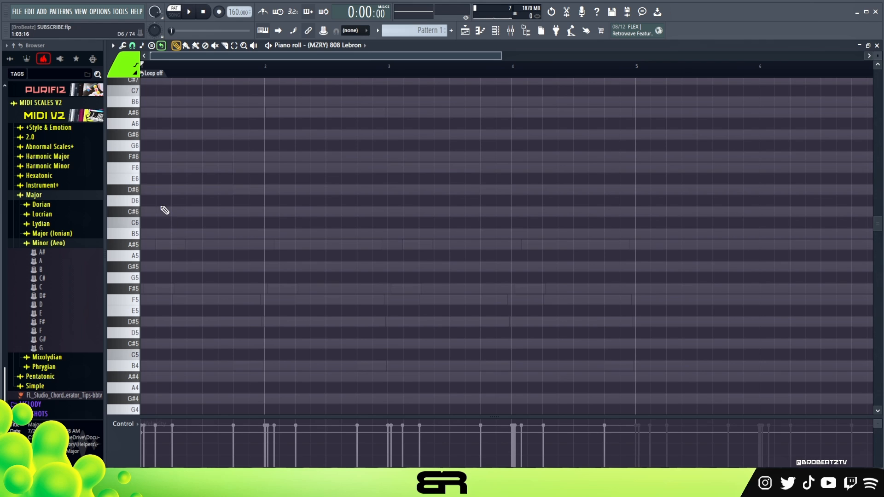
click(146, 193)
ctrl+click(212, 188)
key(shift+d)
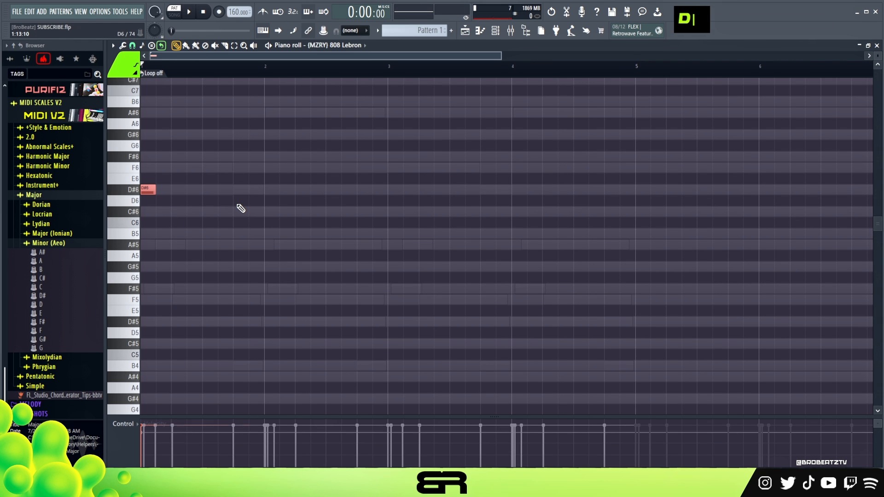
scroll(221, 71, up, 3)
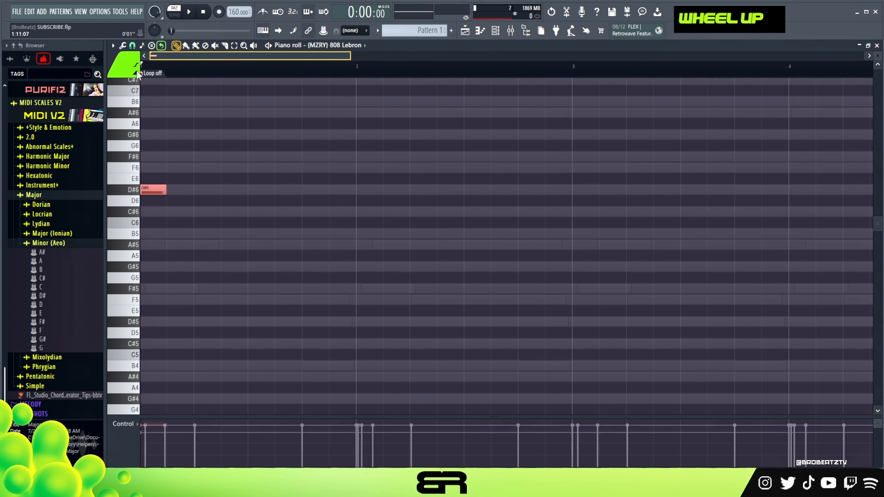
scroll(254, 178, up, 2)
drag(352, 55, 430, 85)
drag(178, 203, 262, 210)
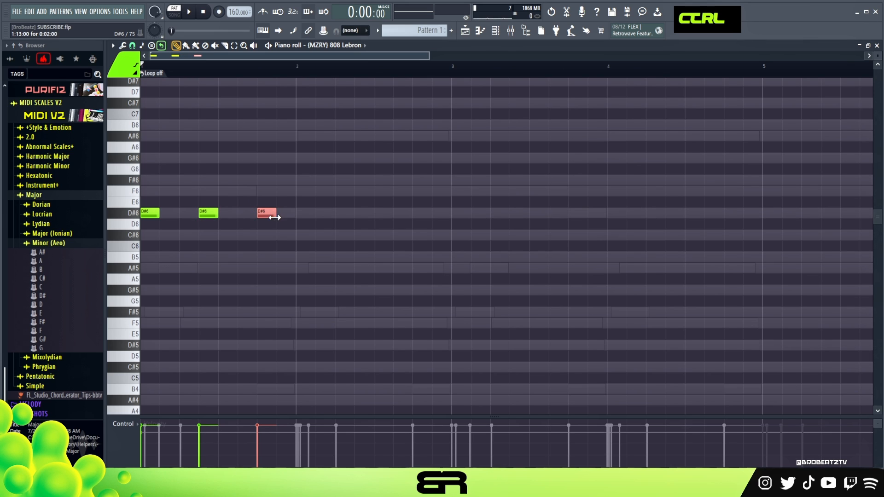
key(space)
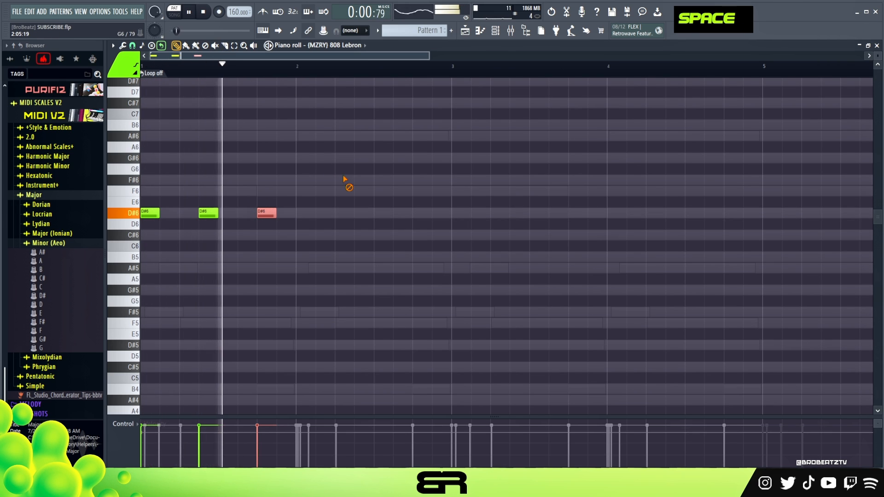
right_click(361, 201)
key(space)
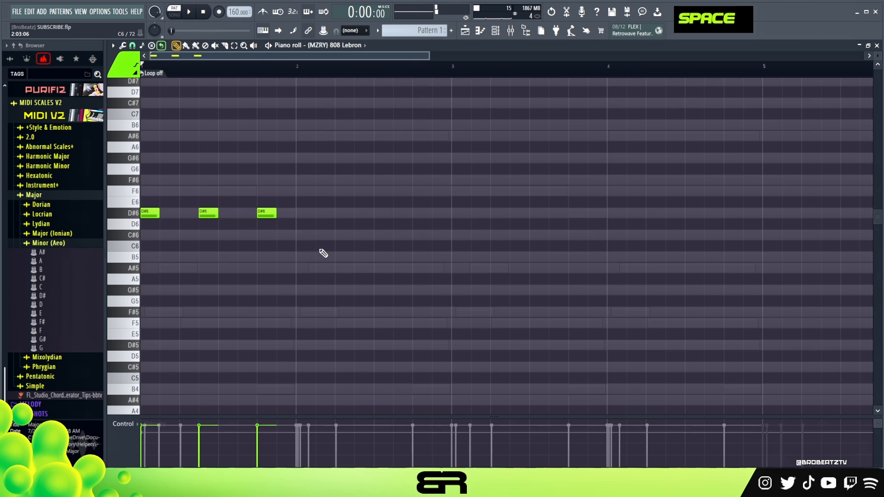
- Add two adjacent notes late in bar 2 of the 808, lower them an octave to D#5, and play back
key(space)
click(396, 213)
click(418, 213)
drag(439, 207, 369, 214)
key(ctrl+Down)
right_click(408, 191)
key(space)
key(space)
- Duplicate the two-bar 808 pattern into bars 3 and 4 and play it back
key(ctrl+a)
drag(161, 213, 472, 199)
right_click(471, 187)
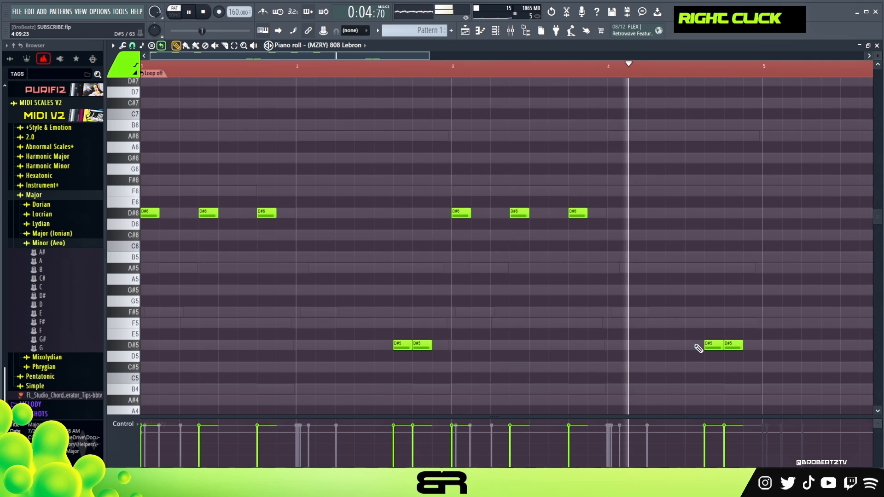
key(space)
- Replace the two D#5 notes in bar 4 with two F#5 notes followed by an F5
click(685, 312)
click(713, 313)
click(732, 324)
right_click(713, 345)
right_click(731, 346)
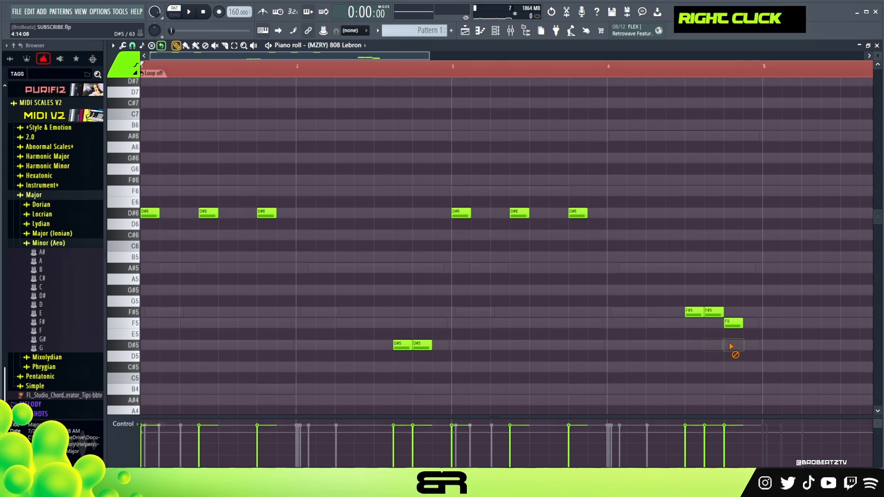
- Extend the F5 to the end of bar 4 and add a short F6 slide note over its second half
drag(738, 326, 761, 313)
click(745, 314)
ctrl+click(755, 313)
key(shift+Down)
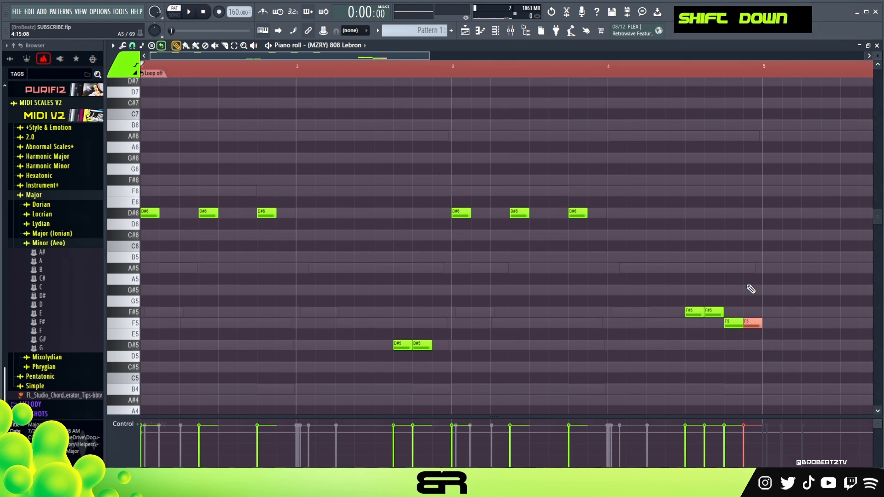
key(ctrl+Up)
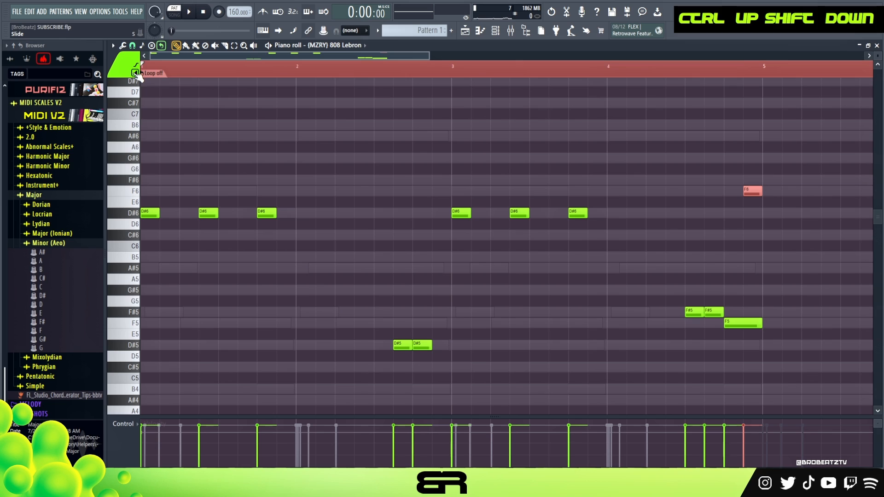
right_click(750, 201)
click(753, 192)
ctrl+click(755, 191)
drag(759, 193, 754, 194)
- Raise the velocity of all 808 notes to maximum and enlarge the control lane
right_click(770, 263)
key(ctrl+a)
alt+scroll(701, 260, up, 3)
alt+scroll(701, 260, up, 2)
right_click(633, 412)
mouse_move(629, 416)
mouse_down()
mouse_move(632, 246)
mouse_move(614, 418)
mouse_move(623, 394)
mouse_move(624, 402)
mouse_up()
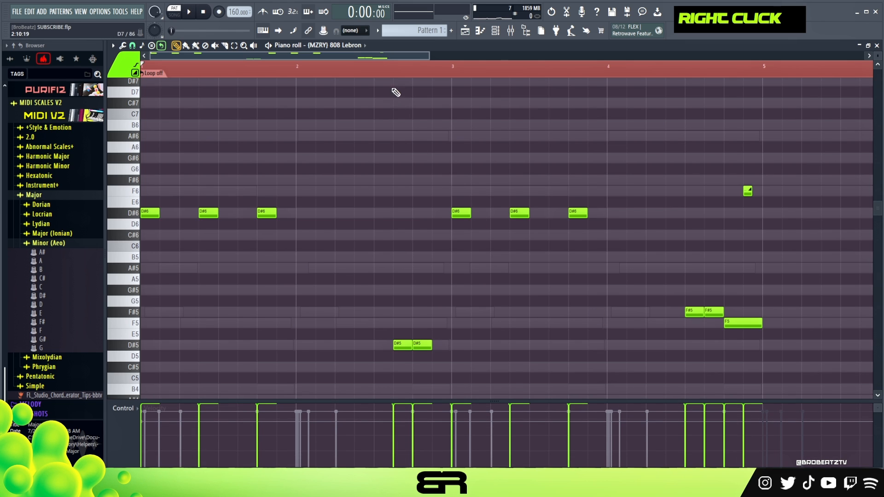
- Duplicate the four-bar 808 pattern into bars 5 to 8
key(ctrl+a)
drag(154, 216, 767, 251)
drag(375, 53, 531, 63)
click(362, 74)
drag(362, 74, 511, 86)
double_click(509, 74)
drag(454, 55, 531, 62)
drag(663, 54, 629, 55)
right_click(476, 137)
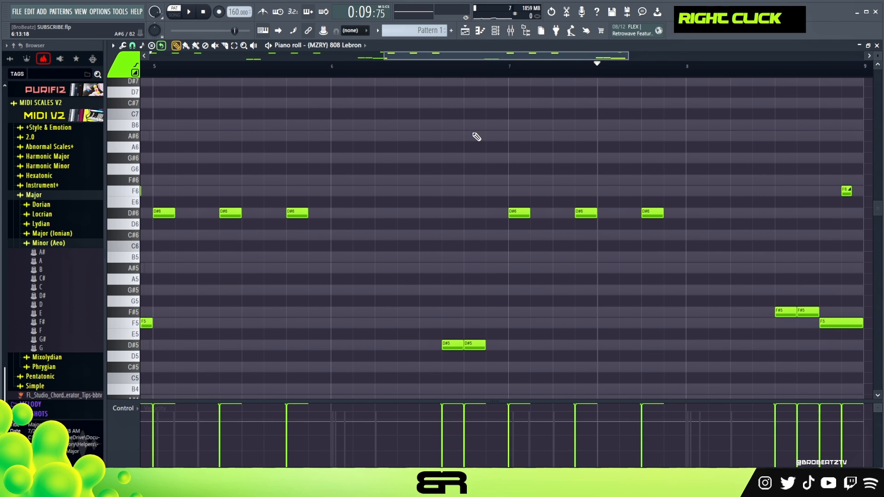
- Lower the D#6 notes in bars 5 and 7 an octave to D#5, and delete the middle note in bar 5
drag(340, 197, 157, 226)
key(ctrl+Down)
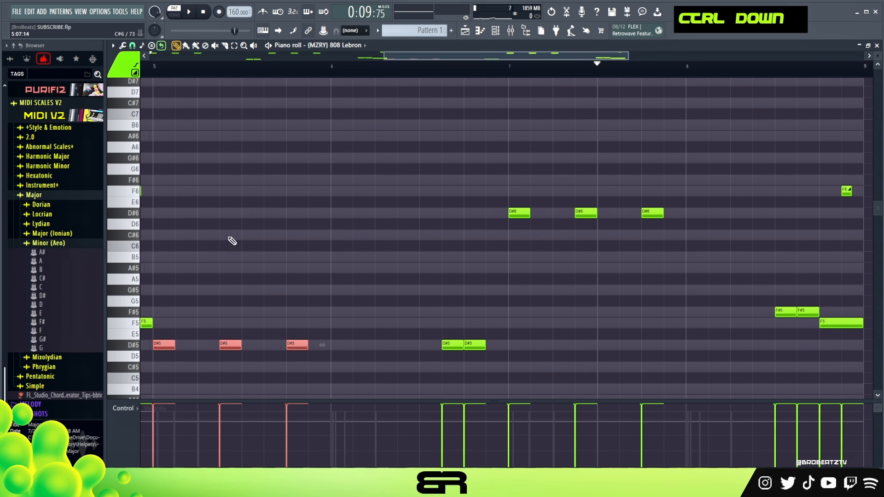
right_click(324, 343)
right_click(233, 345)
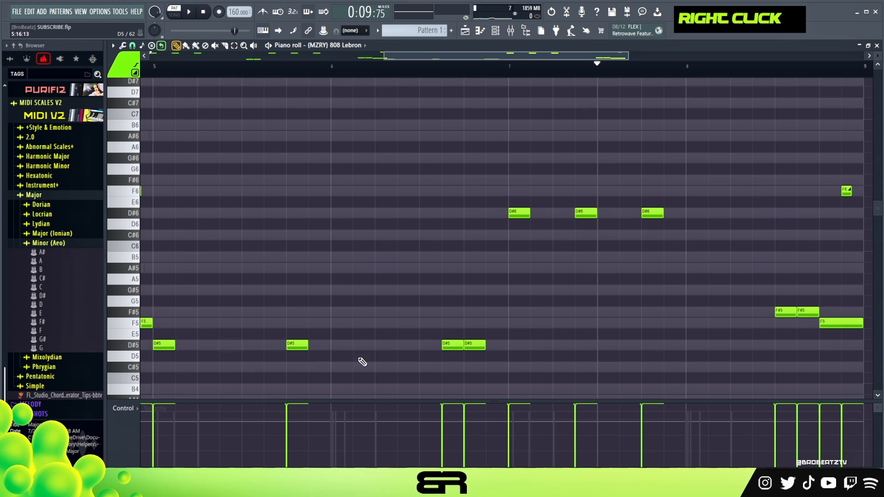
ctrl+drag(505, 207, 650, 226)
key(ctrl+Down)
- Delete both D#5 notes in bar 6 and everything in bar 8 except the first F#5, and play back the eight-bar pattern
right_click(473, 358)
right_click(474, 346)
right_click(455, 345)
right_click(815, 311)
right_click(838, 323)
right_click(846, 190)
ctrl+right_click(316, 184)
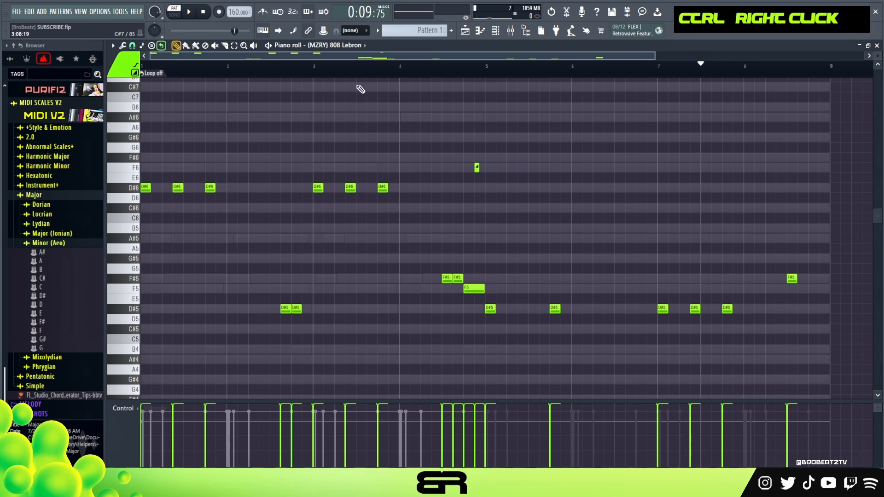
drag(654, 58, 628, 57)
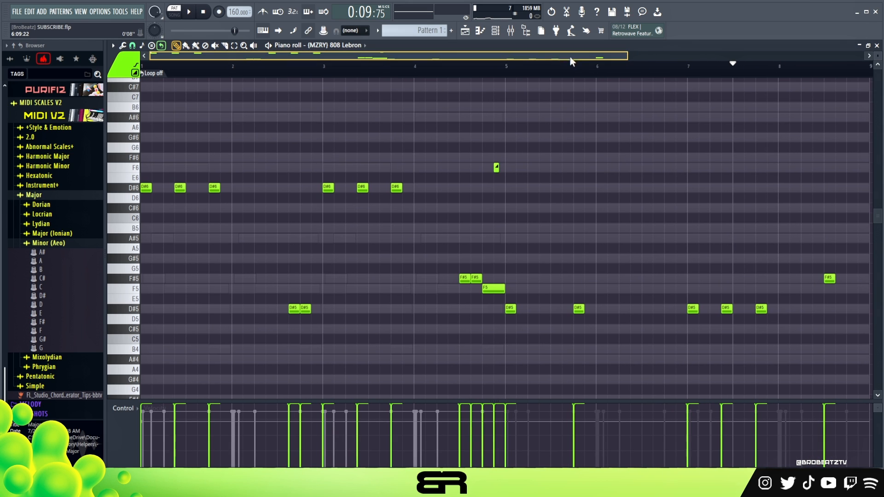
right_click(155, 75)
key(space)
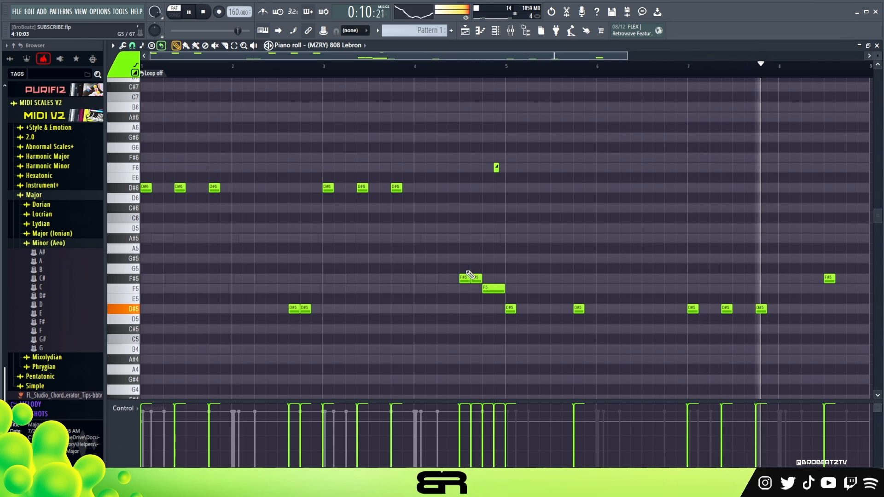
key(space)
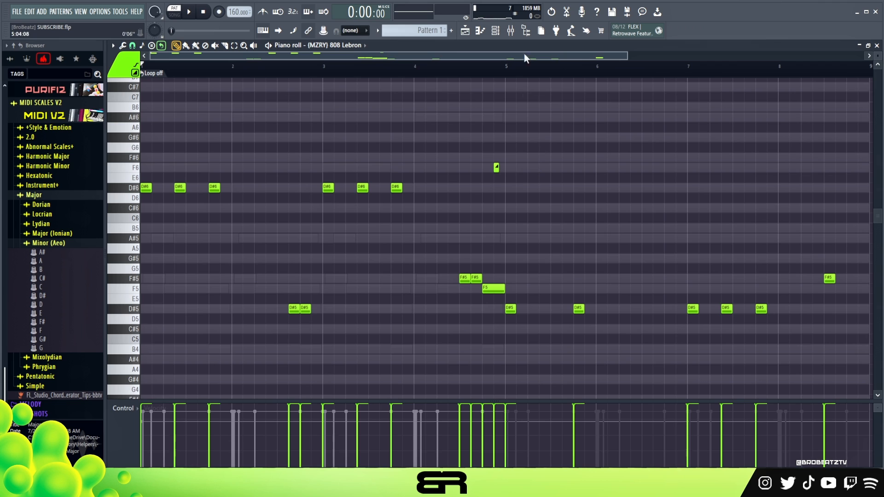
- Copy the (MZRY) 808 Lebron notes in the channel rack and paste them into the (MZRY) Kick Simple channel
click(496, 32)
right_click(278, 212)
click(379, 217)
right_click(258, 223)
click(407, 240)
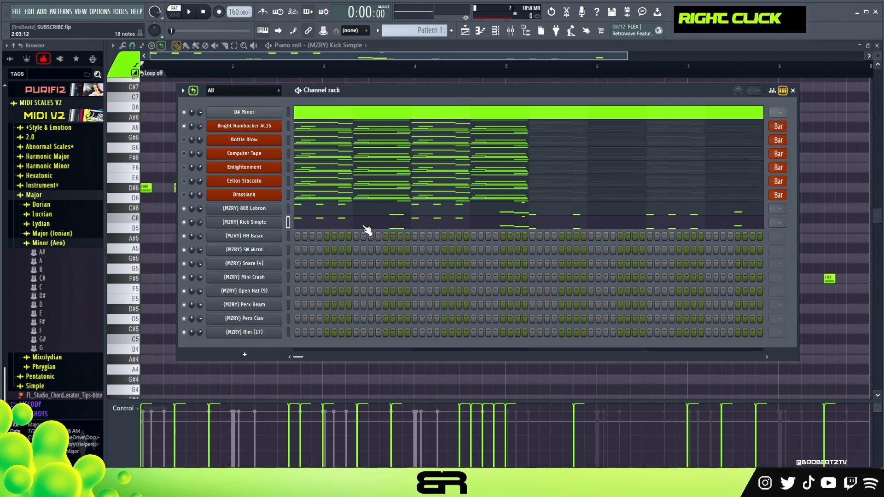
- Use the piano roll limiter to flatten every (MZRY) Kick Simple note to C5, with the keyboard range restricted to C5
double_click(364, 227)
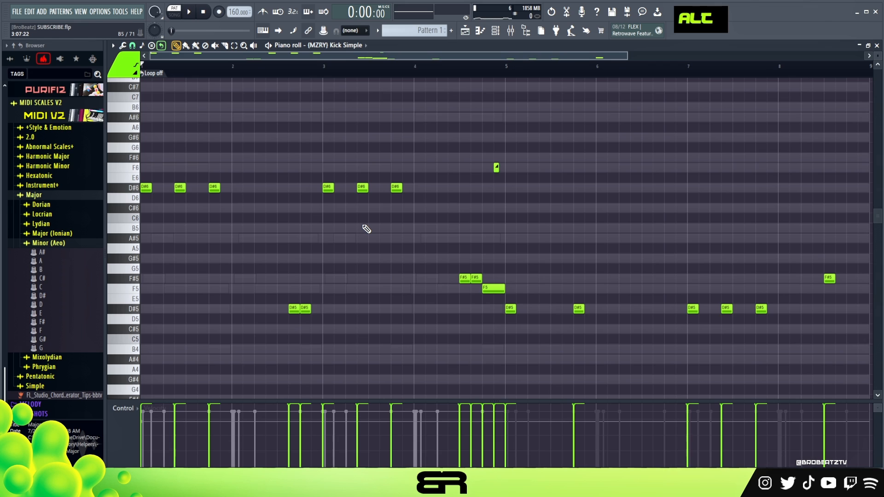
key(alt+k)
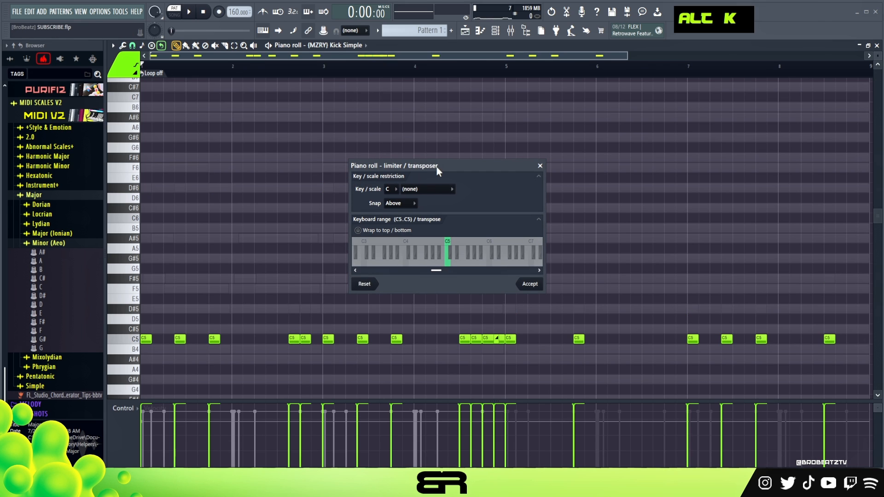
mouse_move(437, 167)
mouse_down()
mouse_move(451, 156)
mouse_move(432, 158)
mouse_move(441, 156)
mouse_up()
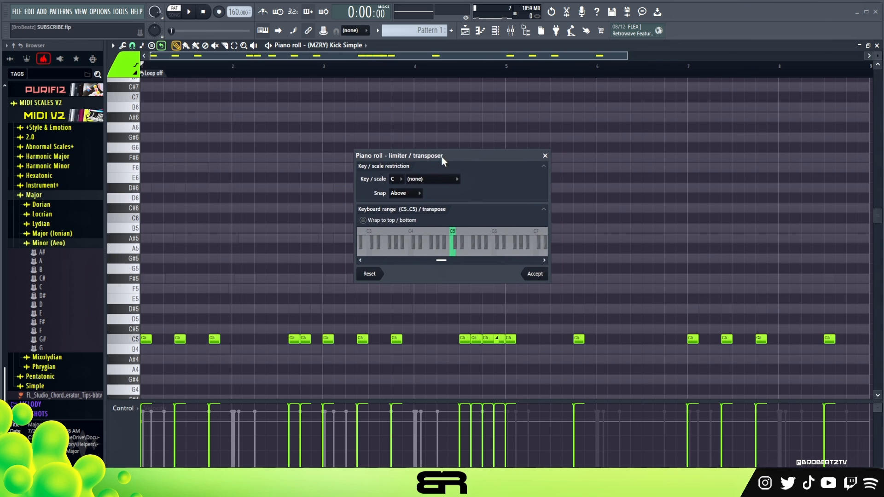
right_click(460, 253)
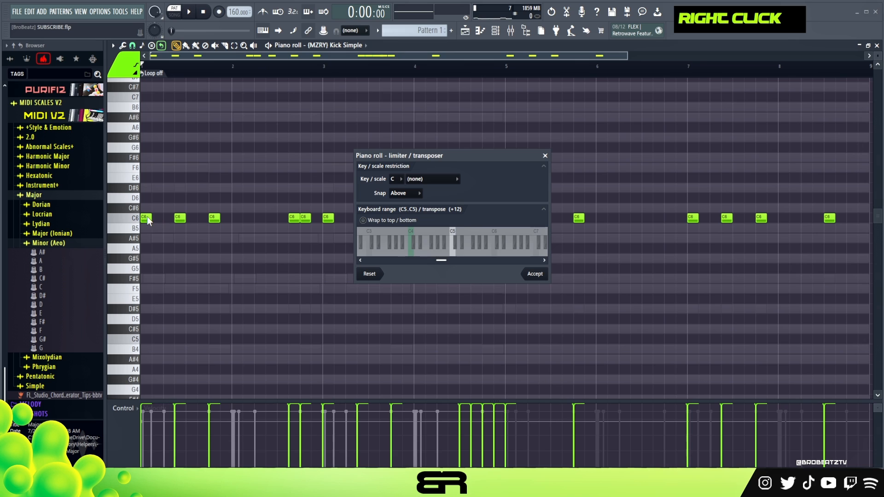
drag(431, 244, 455, 257)
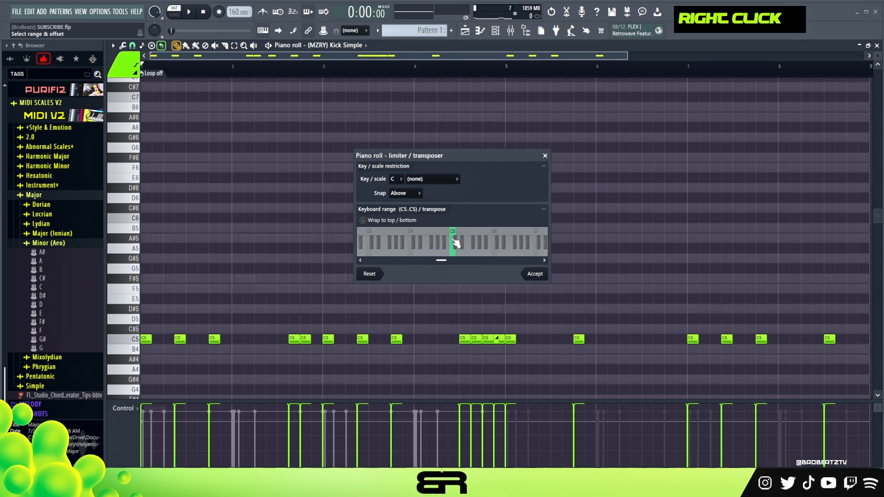
click(536, 275)
scroll(483, 276, down, 4)
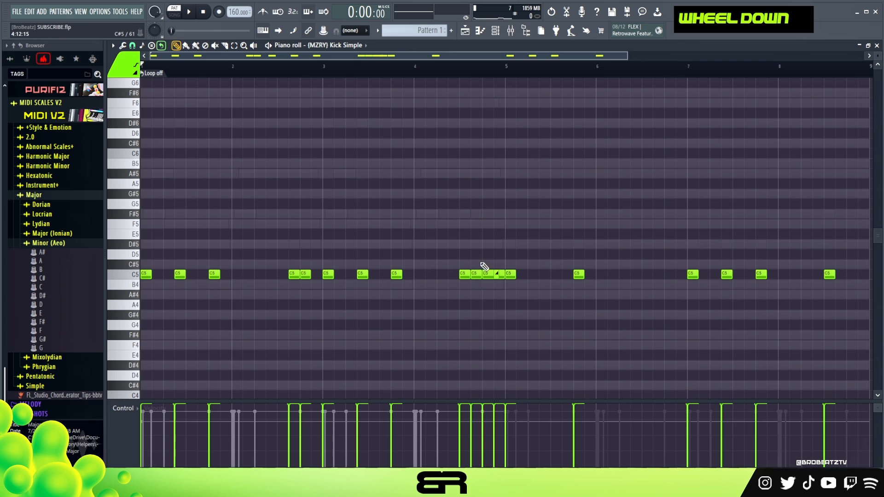
- Play back the pattern to check how the flattened kick notes sound with the 808
key(space)
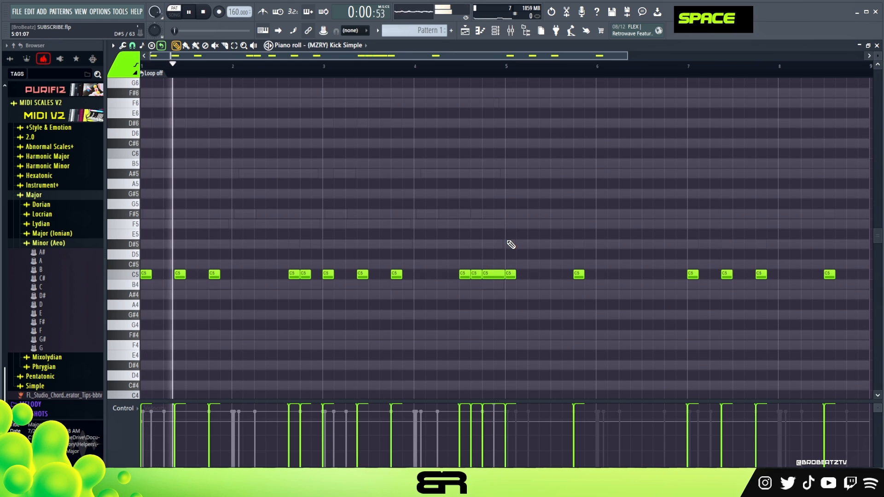
key(space)
key(space)
key(space)
key(F6)
key(space)
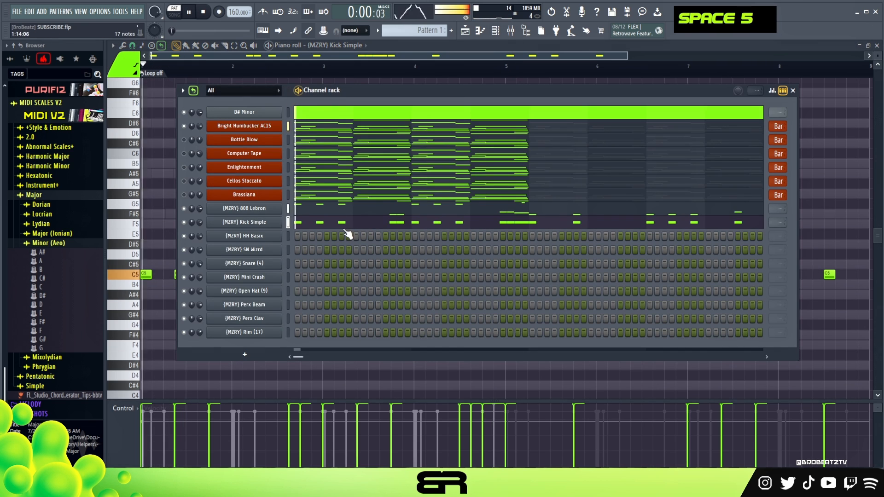
right_click(169, 237)
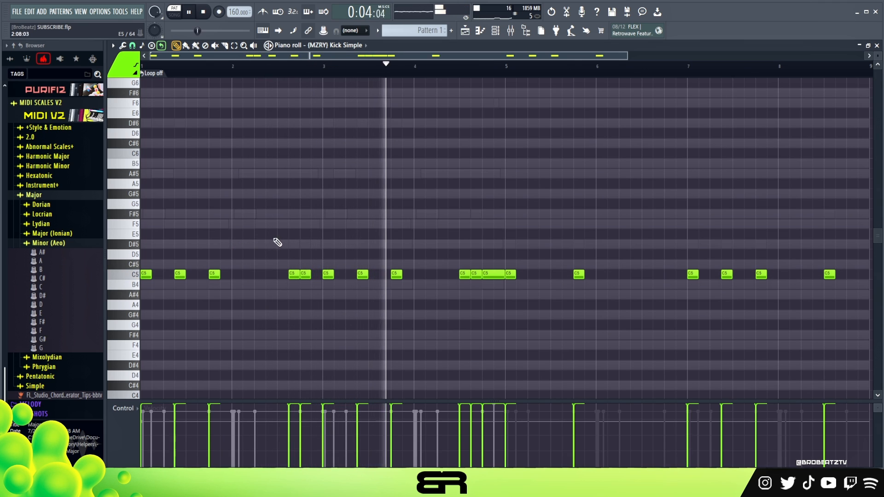
key(space)
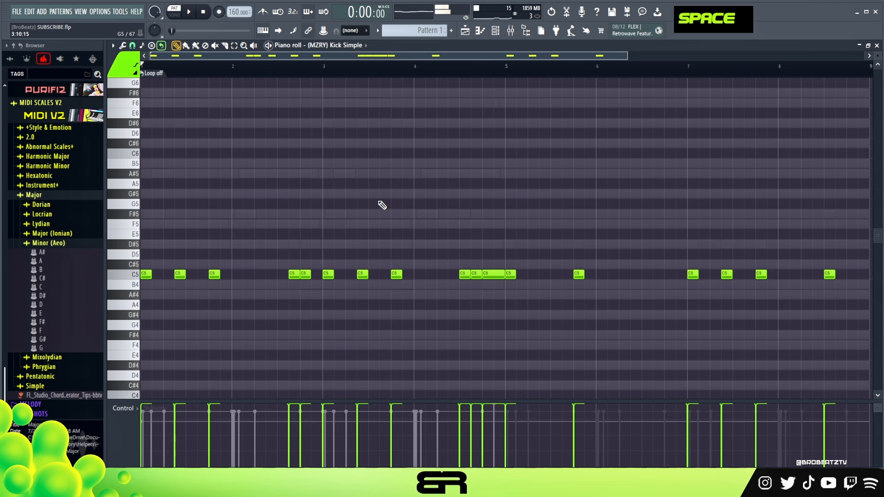
- Open the (MZRY) 808 Lebron notes in the piano roll to compare them with the kick, and audition the pattern
click(500, 32)
click(307, 206)
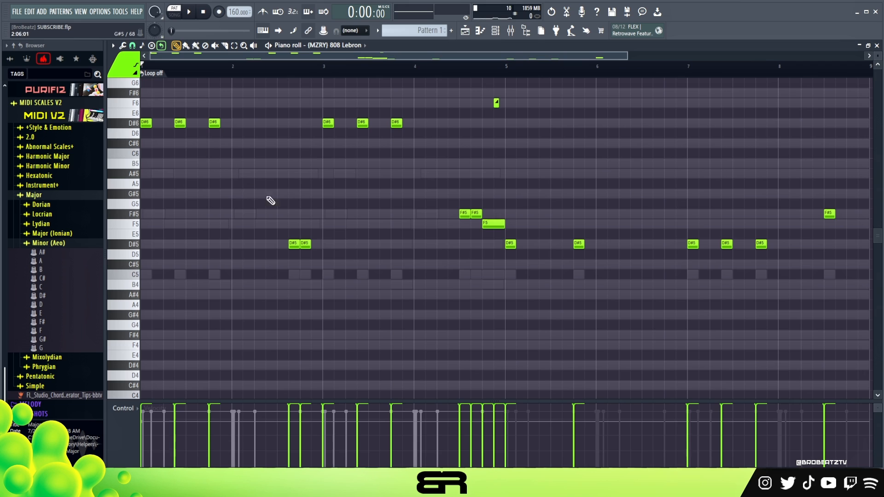
click(499, 32)
key(space)
key(space)
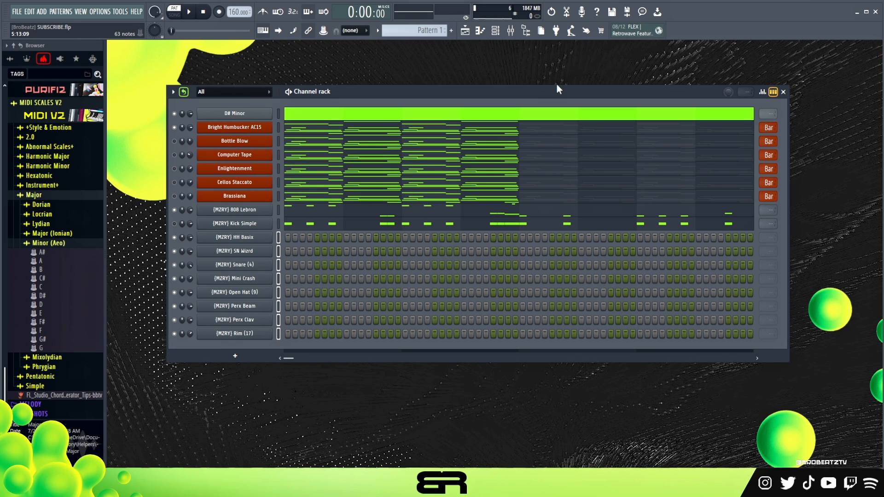
- Place hits on step 9 of bars 1 and 2 on both (MZRY) snare channels
drag(436, 97, 446, 88)
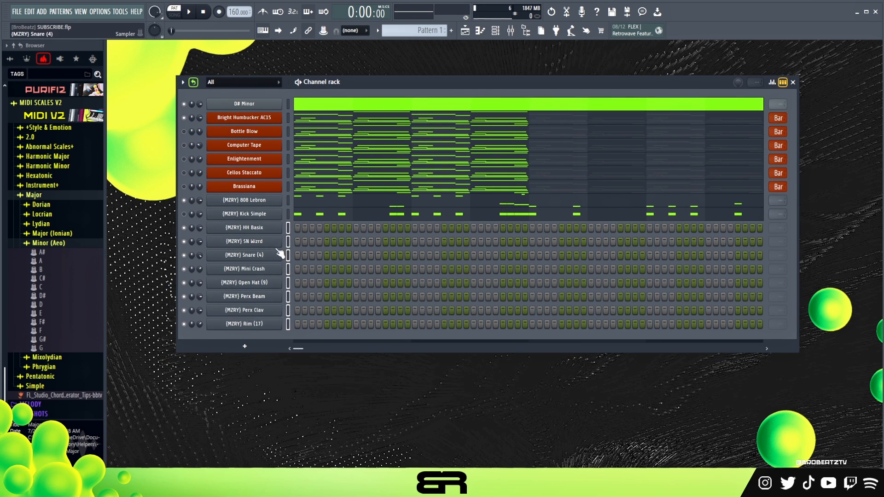
double_click(357, 255)
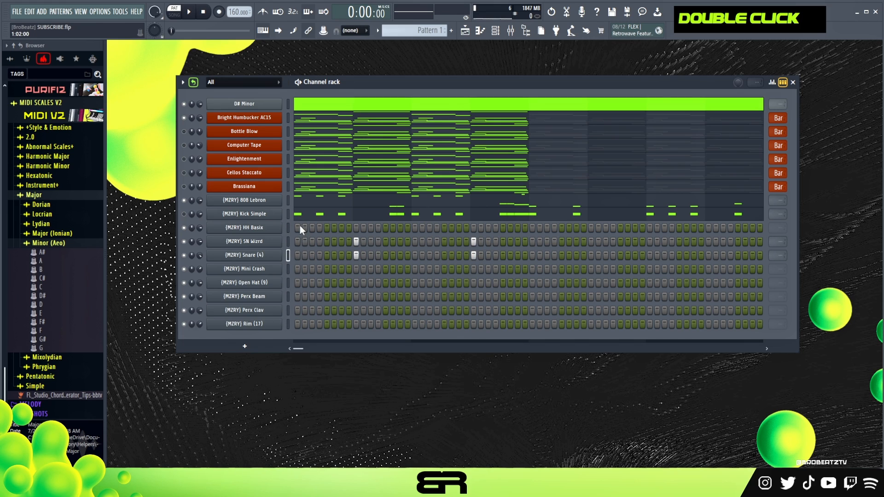
- Program (MZRY) HH Basix hits in bar 1 on steps 1–3, 5, 7, 9–11, 13 and 15
click(356, 228)
click(363, 228)
click(399, 228)
key(space)
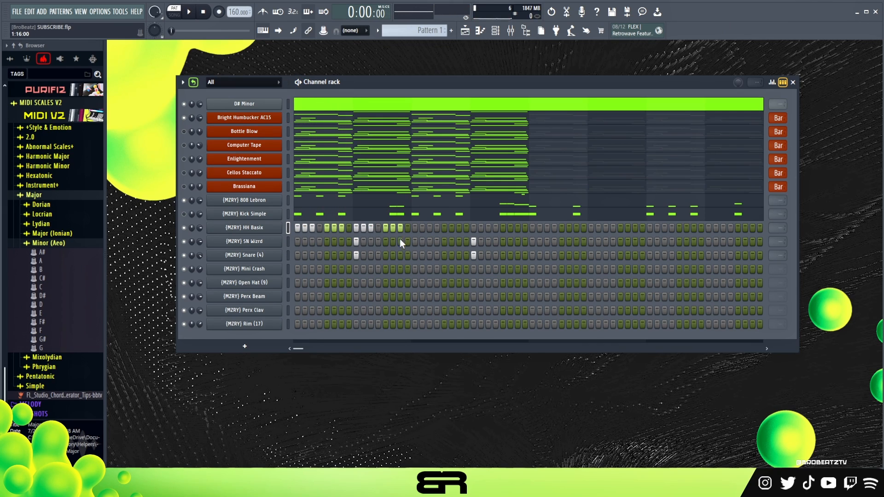
right_click(335, 229)
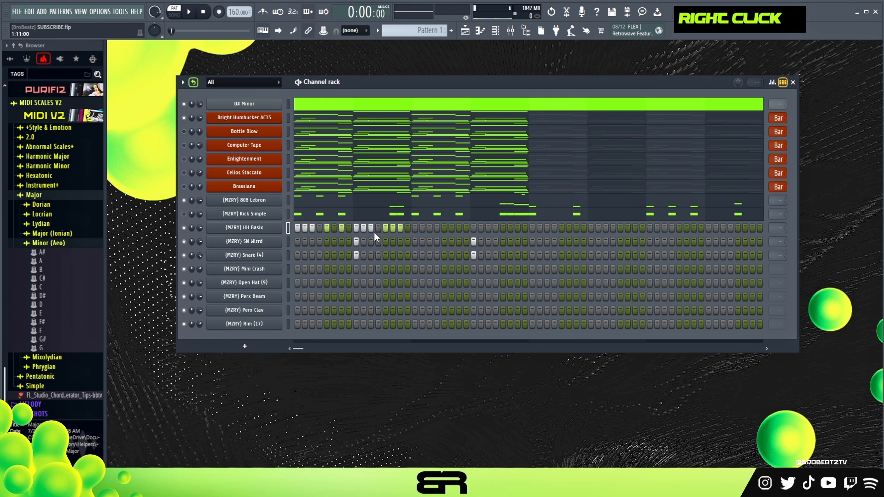
right_click(394, 228)
- Add (MZRY) HH Basix hits on bar 1 step 16 and bar 2 steps 1, 3, 5, 7, 12, 13 and 15, and play back the pattern
drag(406, 227, 421, 228)
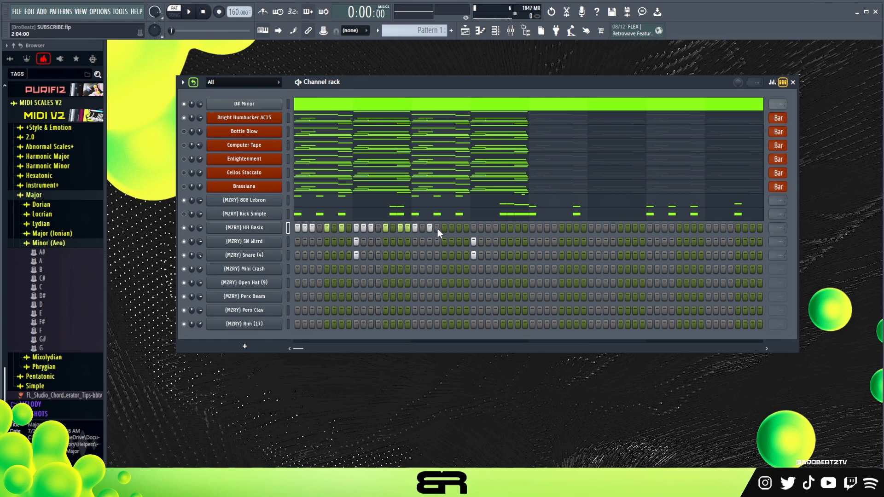
click(444, 227)
key(space)
click(474, 228)
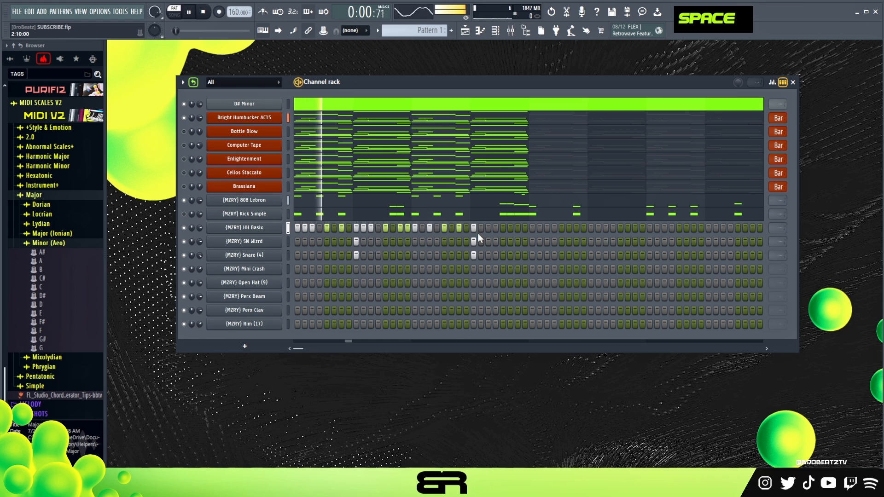
click(495, 228)
click(502, 228)
click(518, 228)
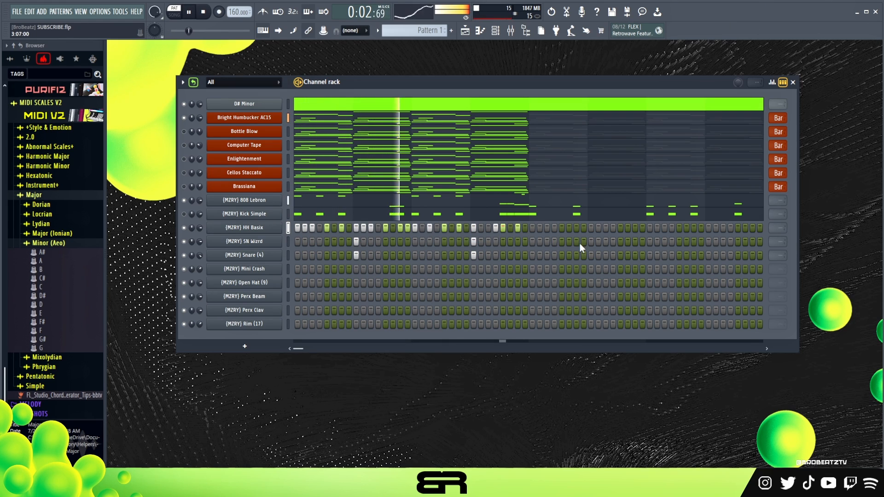
key(space)
- Set a two-bar loop on the (MZRY) HH Basix channel and on both snare channels
scroll(773, 230, down, 1)
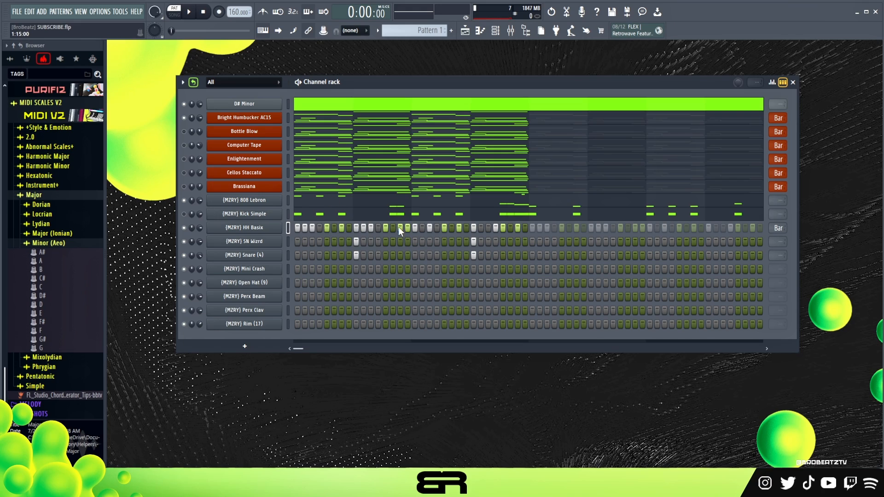
scroll(776, 243, down, 1)
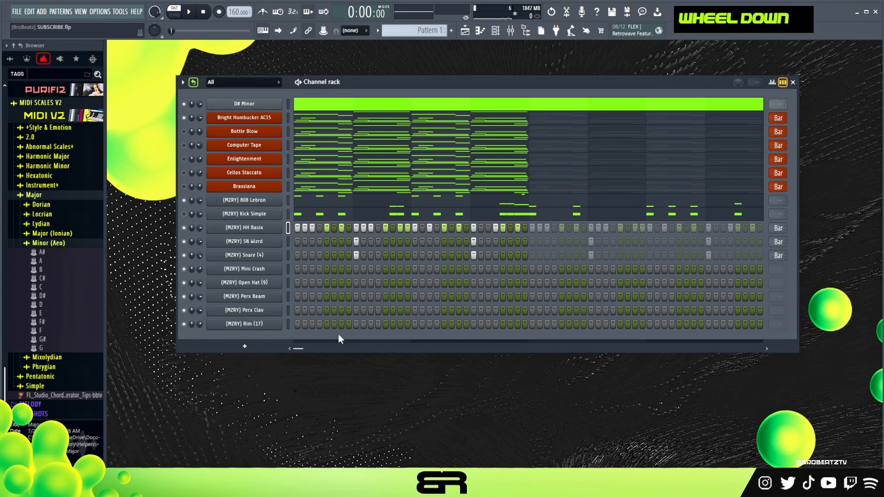
- Place a (MZRY) Mini Crash hit on step 1 of bar 1 and audition it with the pattern
click(297, 269)
key(space)
key(space)
key(space)
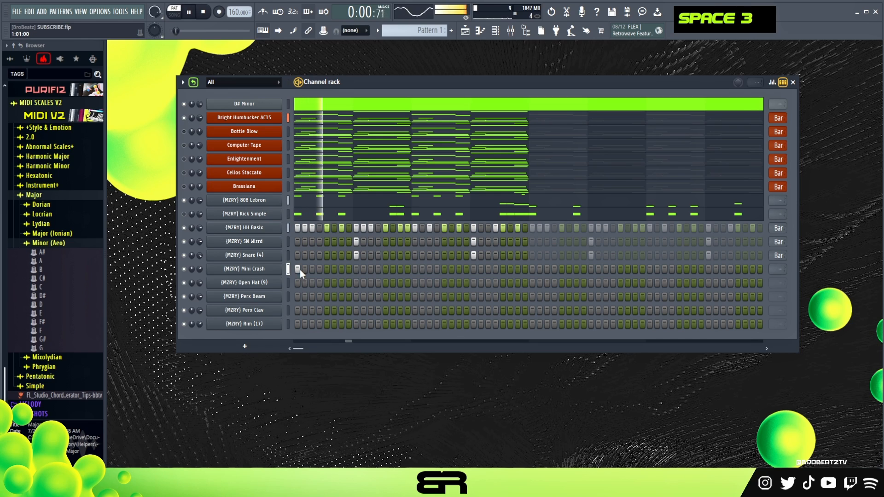
right_click(283, 266)
key(space)
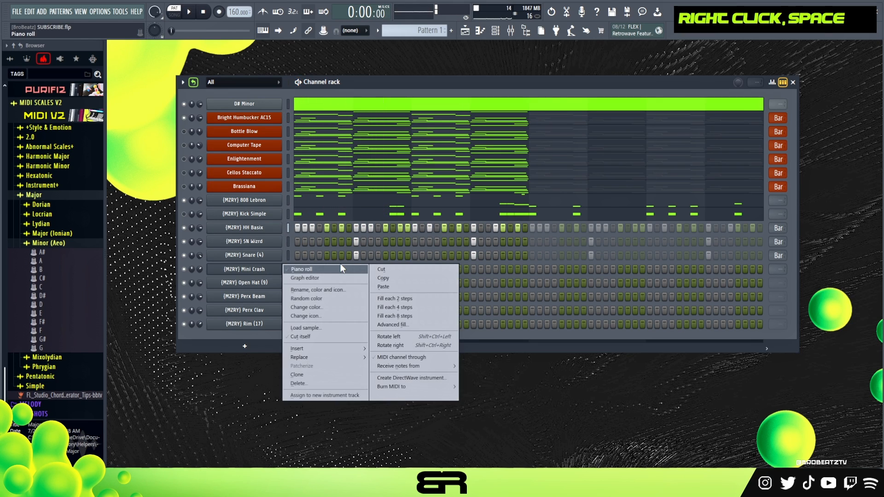
- In the Mini Crash piano roll, stretch the C5 note to half a bar and add a slide note at C4 from beat 2, about six steps long
click(340, 268)
key(alt)
drag(143, 125, 186, 131)
scroll(141, 80, up, 4)
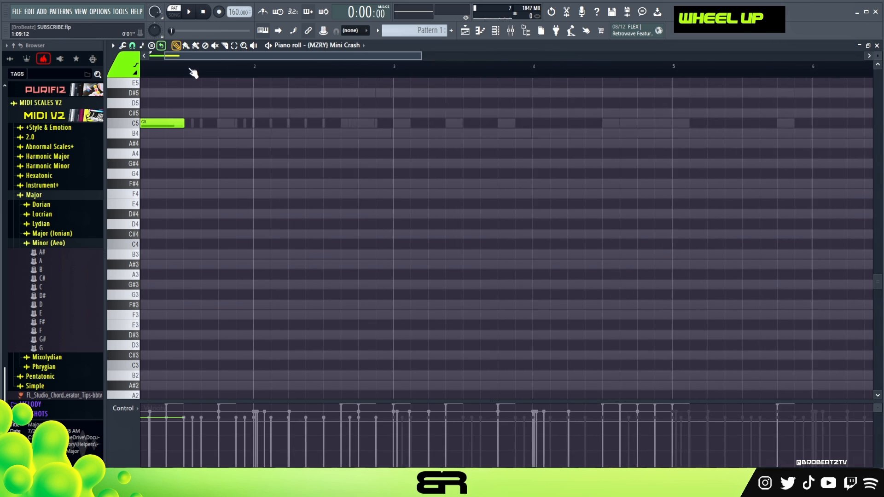
drag(249, 113, 249, 123)
key(ctrl+Down)
drag(263, 244, 245, 247)
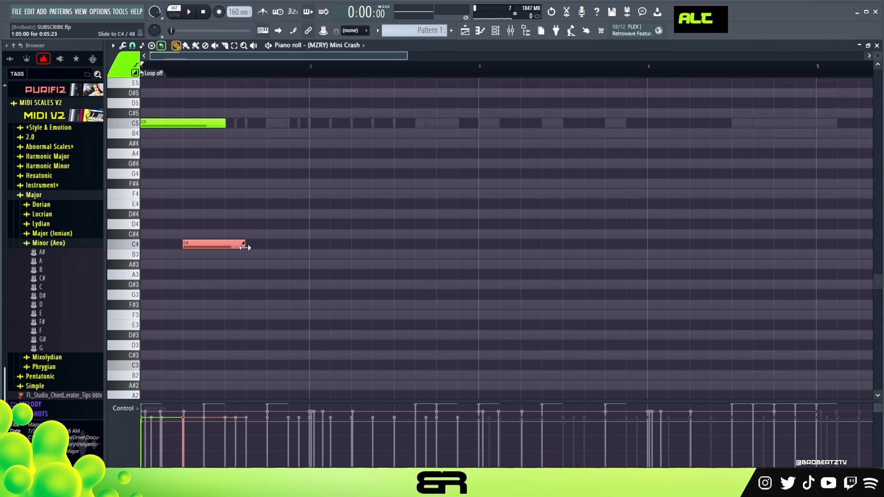
key(space)
- Select both Mini Crash notes and lower their velocity slightly, auditioning the level
key(ctrl+a)
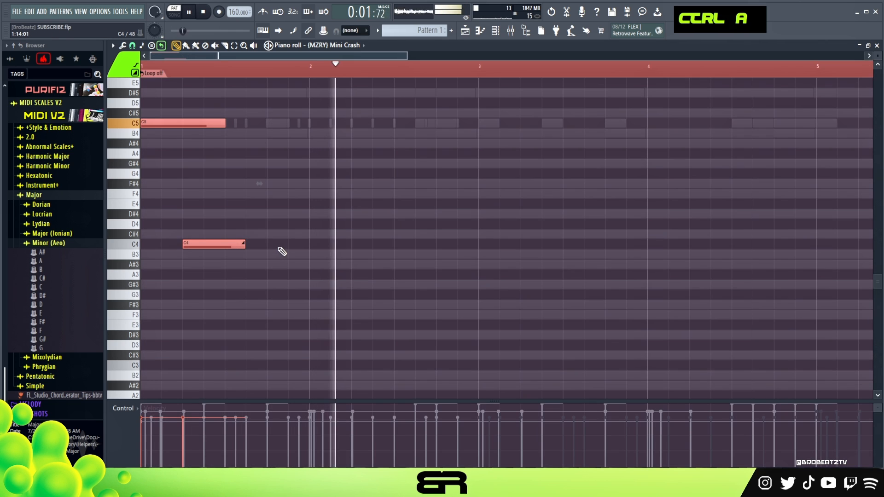
alt+scroll(282, 249, down, 4)
key(space)
key(space)
alt+scroll(285, 245, down, 1)
key(space)
key(space)
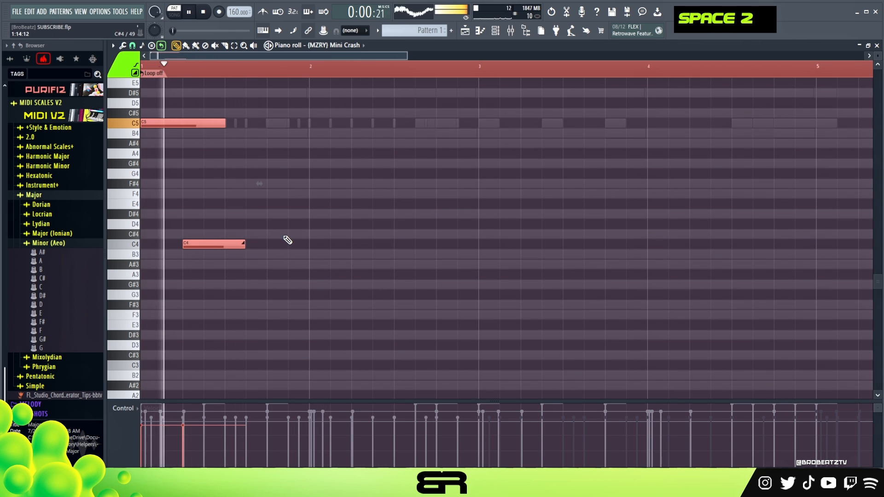
alt+scroll(286, 241, up, 1)
right_click(298, 233)
key(space)
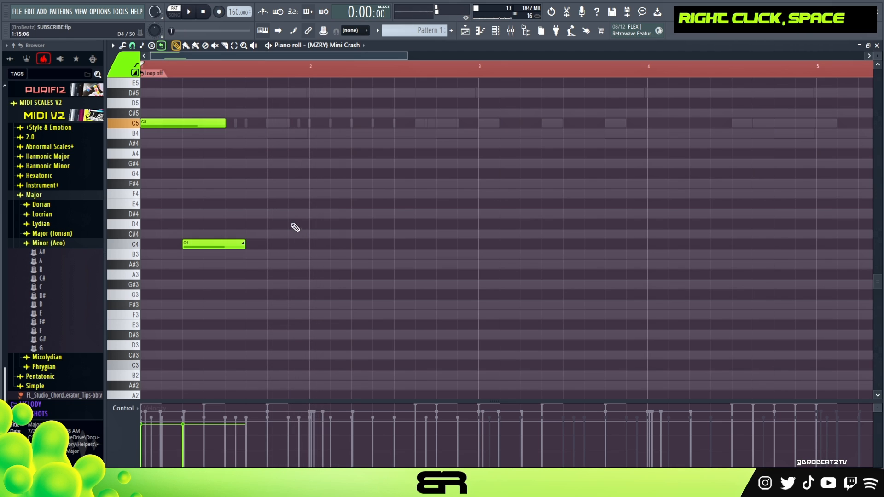
- Copy both Mini Crash notes to bar 3, transpose the copies down an octave to C4 and C3, and reduce their velocity
double_click(207, 65)
ctrl+drag(140, 110, 267, 274)
shift+drag(160, 125, 488, 135)
key(ctrl+Down)
alt+scroll(535, 214, down, 4)
- Play back the pattern to hear the Mini Crash slides in bars 1 and 3
key(space)
right_click(533, 191)
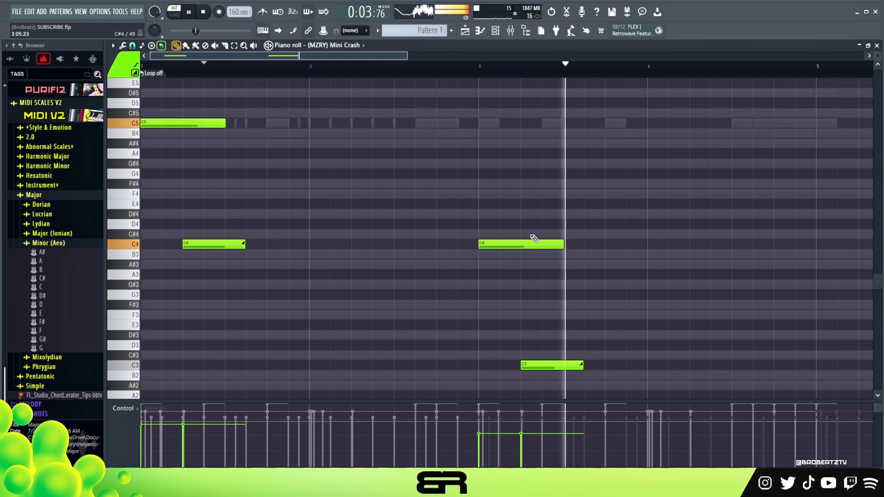
key(space)
key(space)
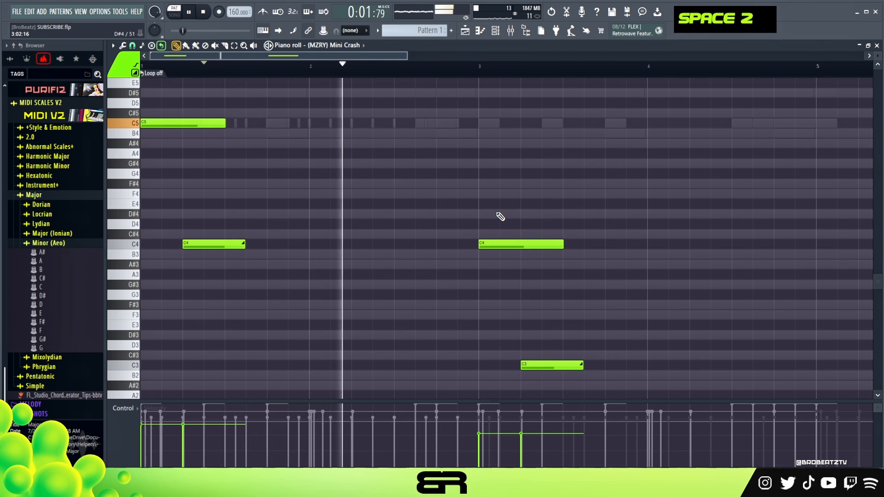
right_click(583, 195)
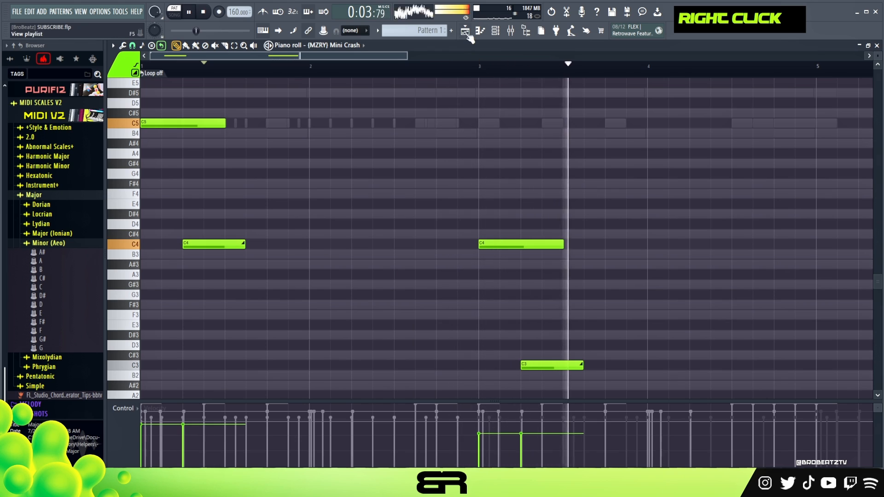
key(space)
- Enable advanced looping for the Mini Crash channel and set its loop length to 64 steps, so it repeats every four bars
click(496, 32)
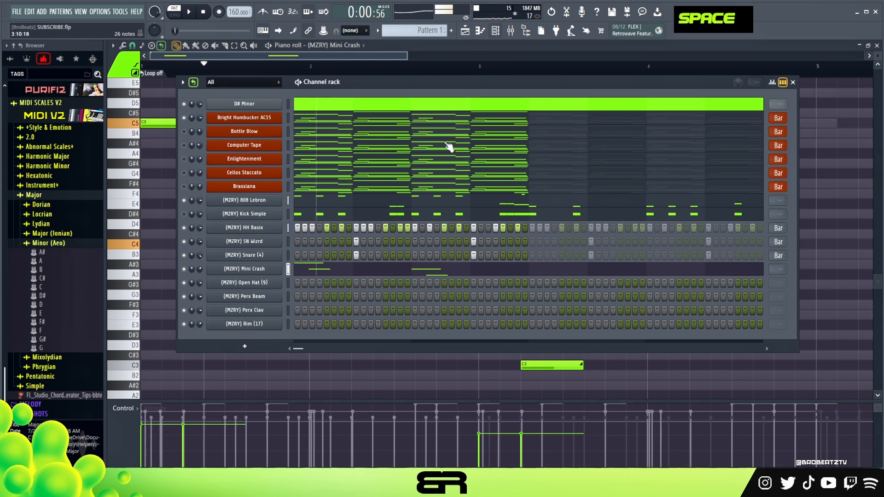
scroll(781, 269, down, 1)
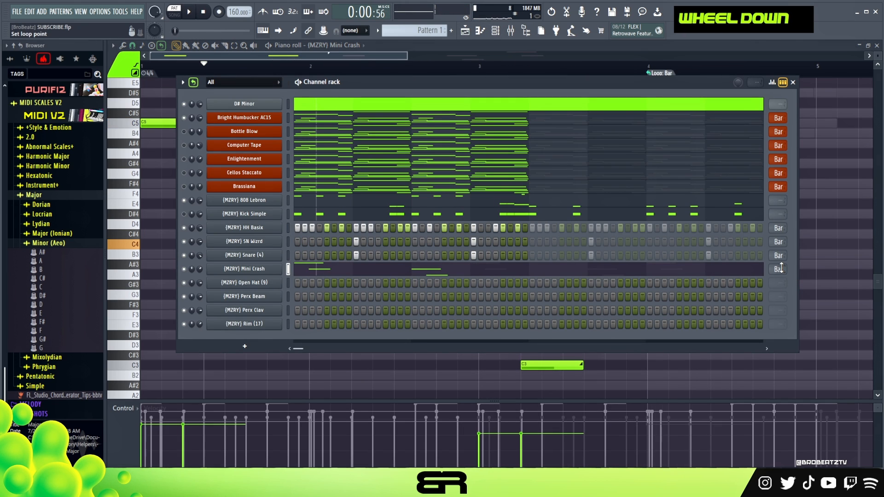
right_click(824, 259)
click(164, 47)
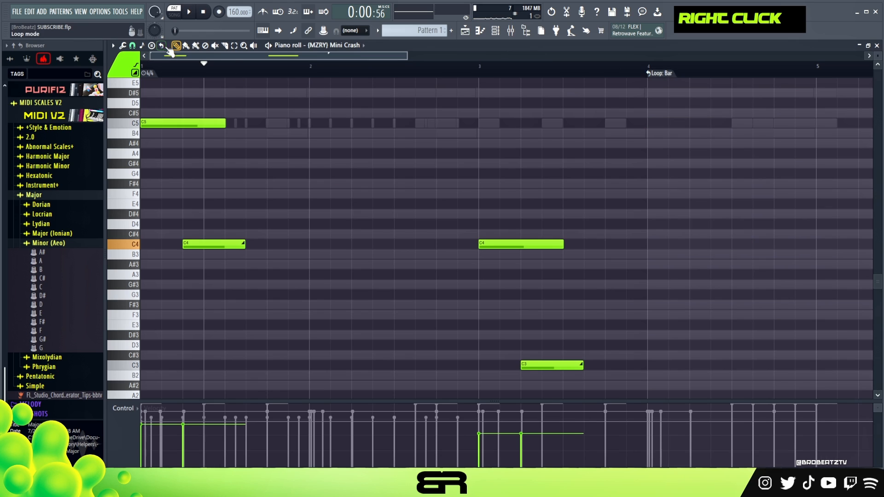
double_click(649, 73)
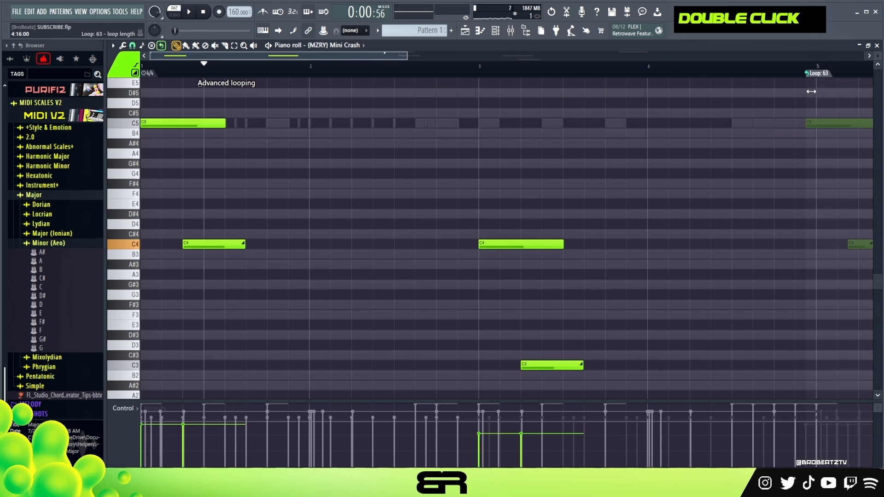
click(498, 32)
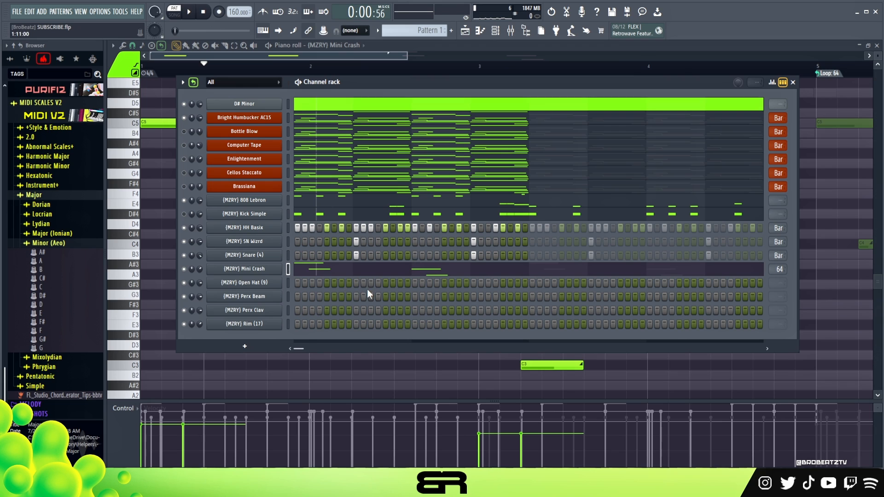
- Add an Open Hat (9) hit on step 21 and a Perx Clav hit on step 23, auditioning the pattern
key(space)
key(space)
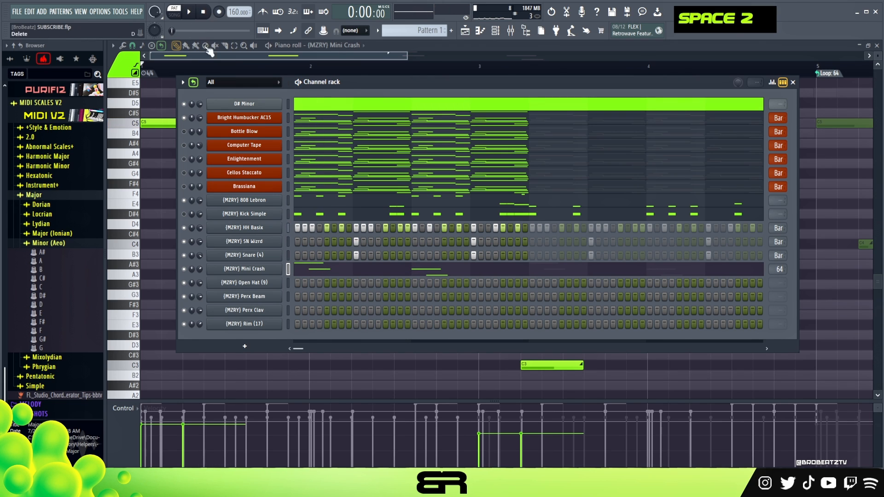
key(space)
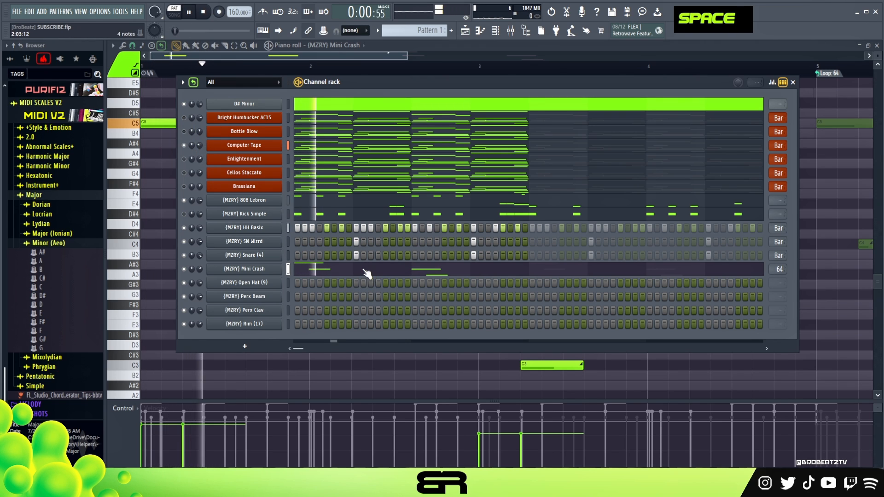
key(space)
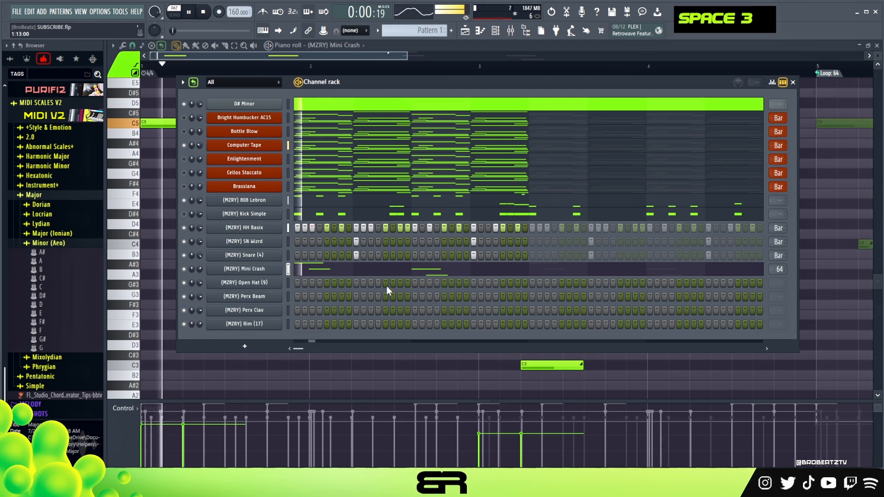
click(444, 282)
key(space)
key(space)
click(460, 310)
key(space)
key(space)
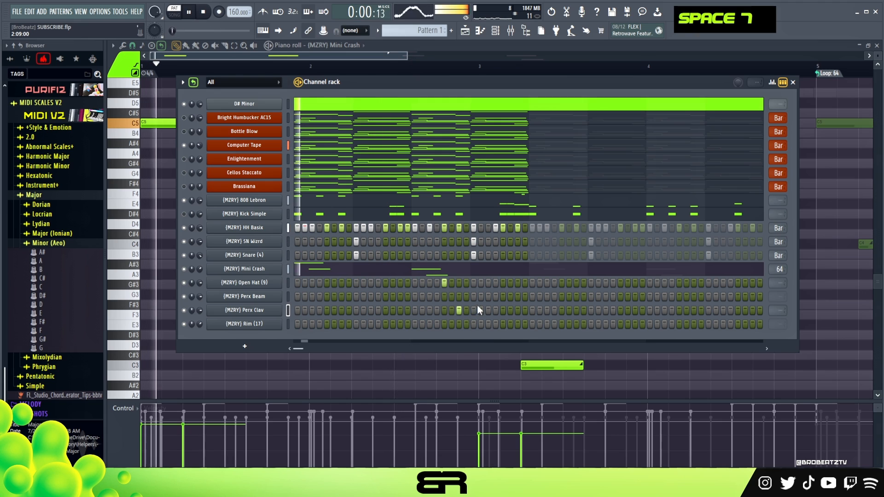
- Add Perx Beam hits on steps 27, 29 and 31 and audition them with the pattern
click(489, 296)
click(504, 296)
click(518, 296)
key(space)
key(space)
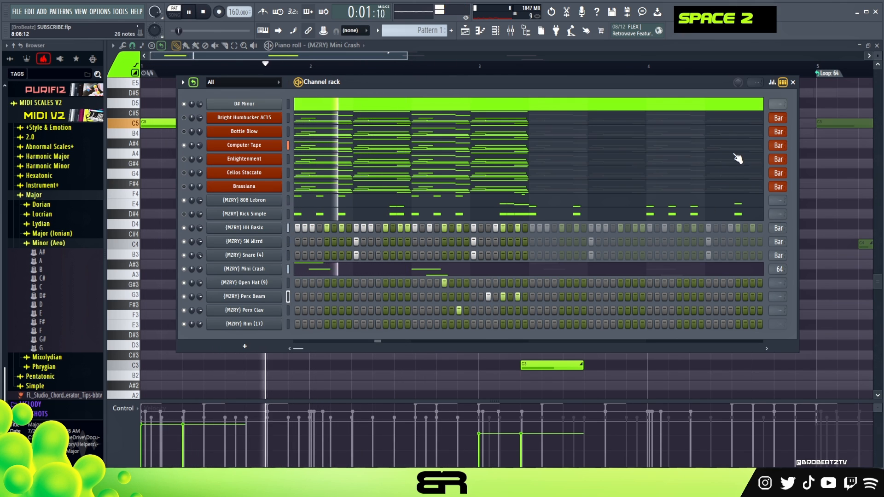
key(space)
key(space)
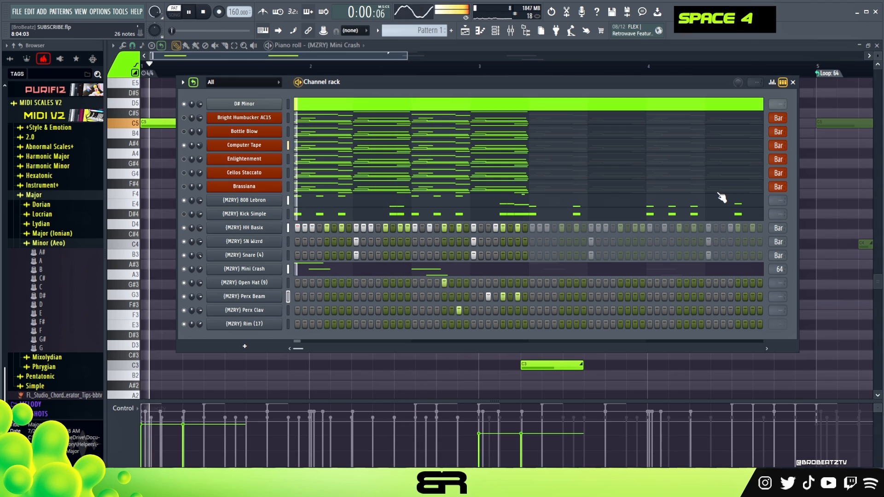
key(space)
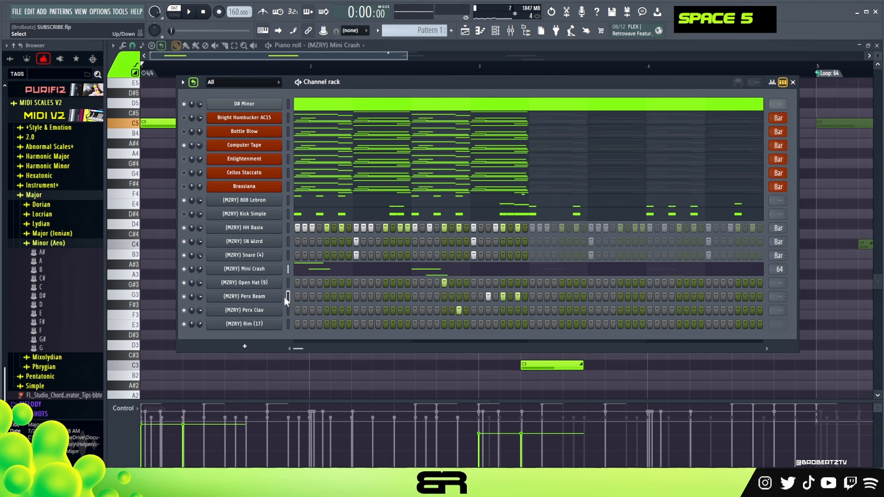
- In the graph editor, lower the velocity of the last two Perx Beam hits and pan the first and last hits to opposite sides
click(877, 46)
drag(682, 87, 691, 90)
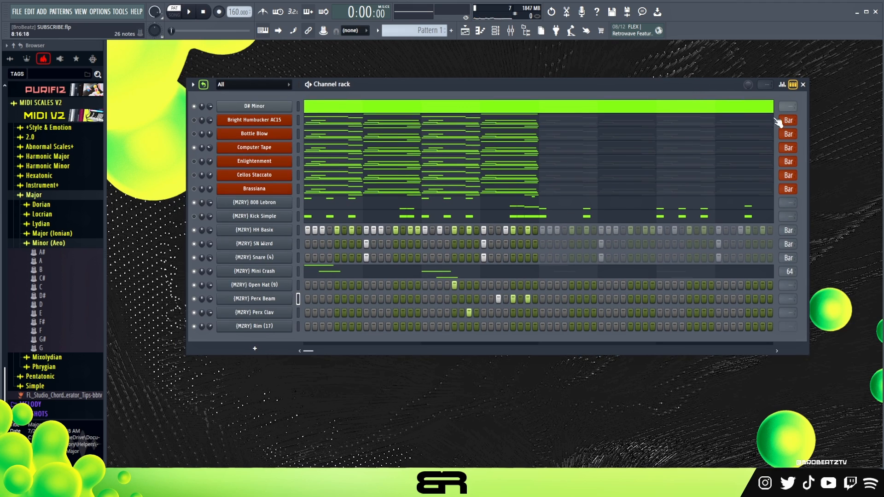
click(785, 85)
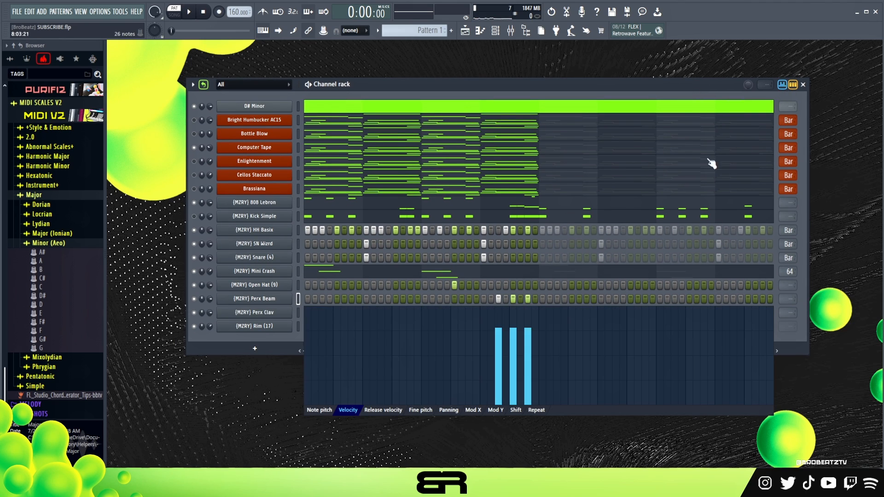
double_click(530, 340)
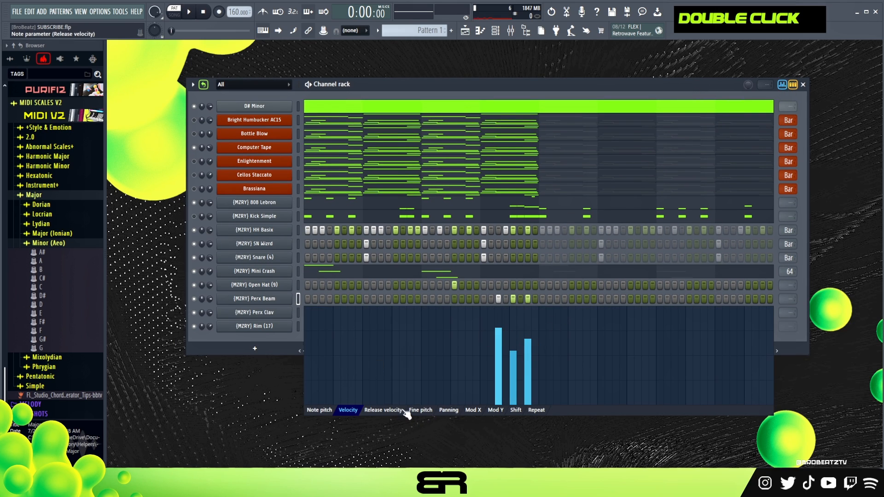
click(448, 409)
double_click(529, 334)
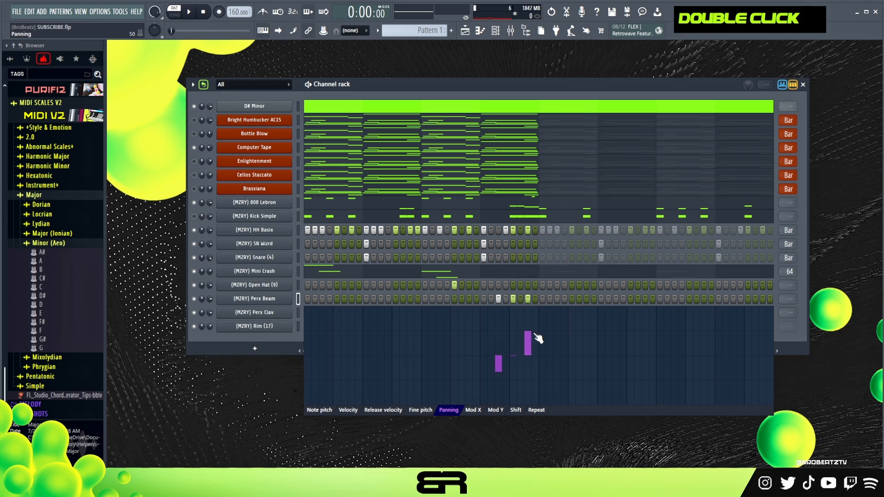
click(785, 87)
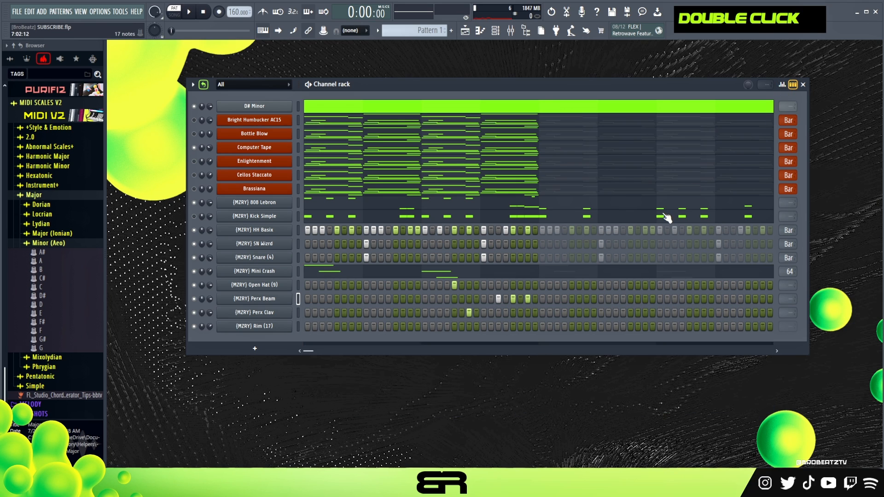
- Add a second Open Hat (9) hit on step 45 while playing the pattern
key(space)
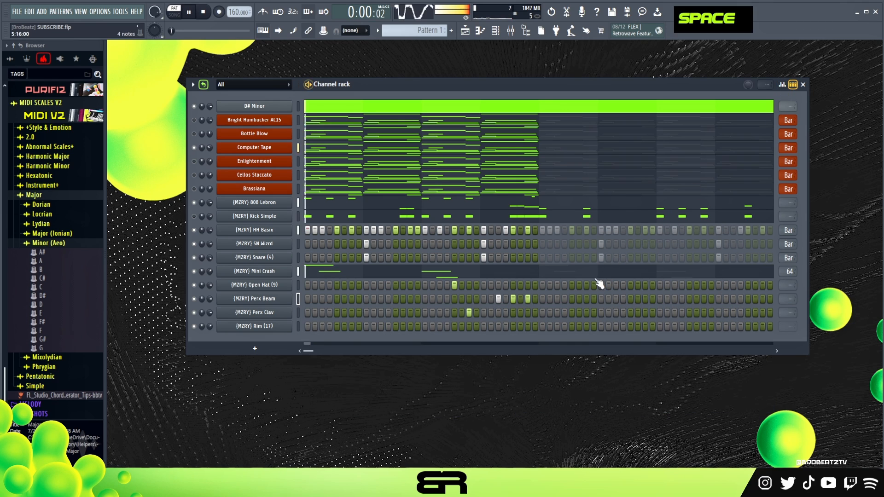
click(630, 284)
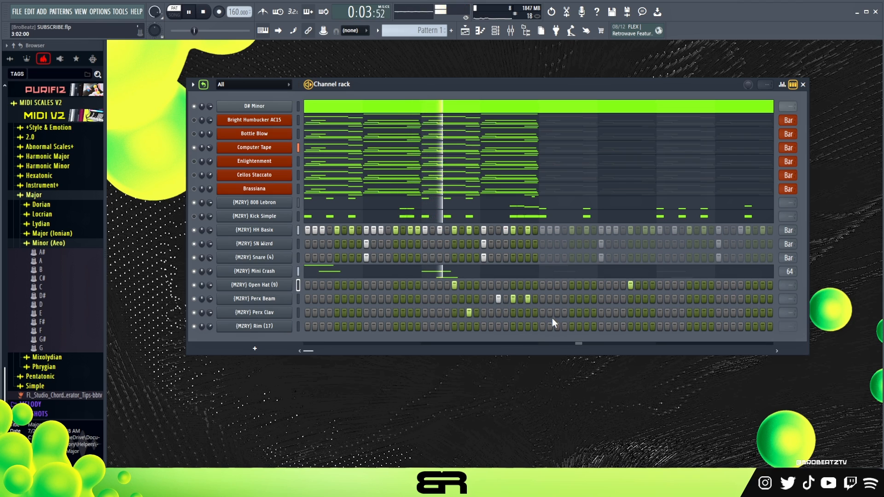
key(space)
key(space)
- Place Rim (17) hits on steps 35, 37 and 39 and audition them
click(572, 326)
click(586, 326)
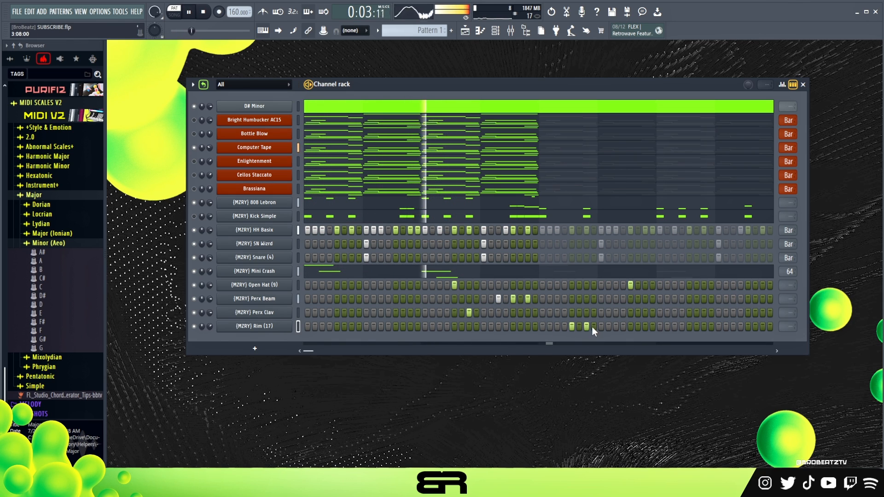
key(space)
click(557, 326)
key(space)
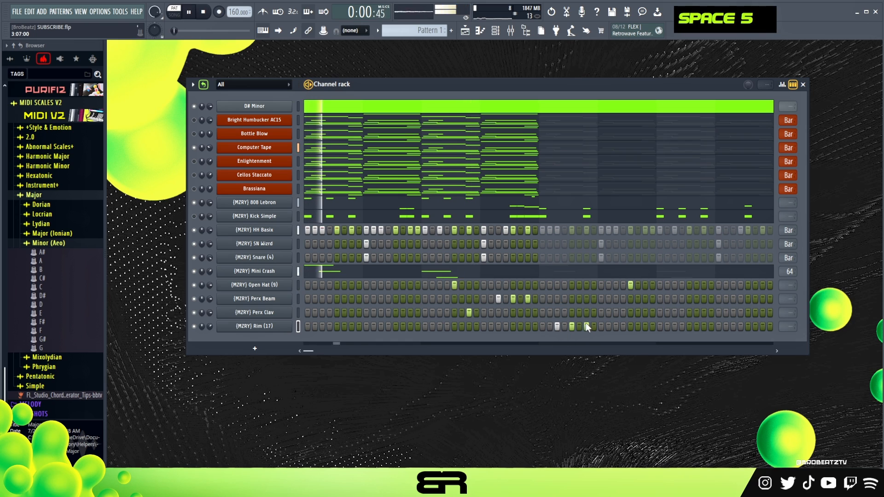
- Rework the Rim (17) pattern by adding hits on steps 59 and 61, removing step 35 and keeping step 39
right_click(586, 326)
click(734, 326)
click(748, 326)
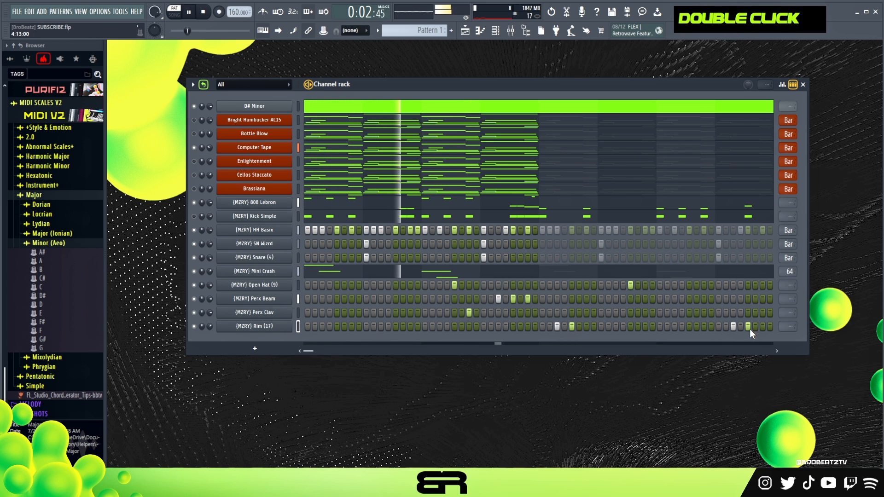
right_click(557, 326)
key(space)
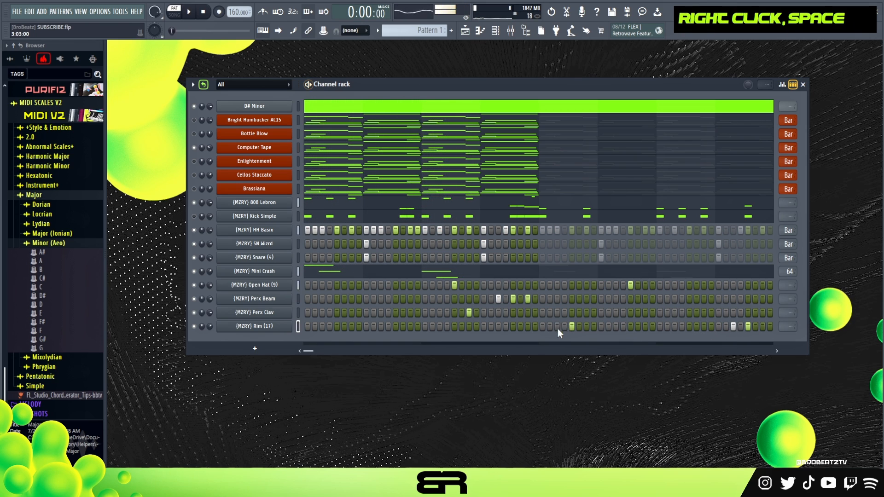
click(585, 326)
right_click(578, 326)
right_click(594, 326)
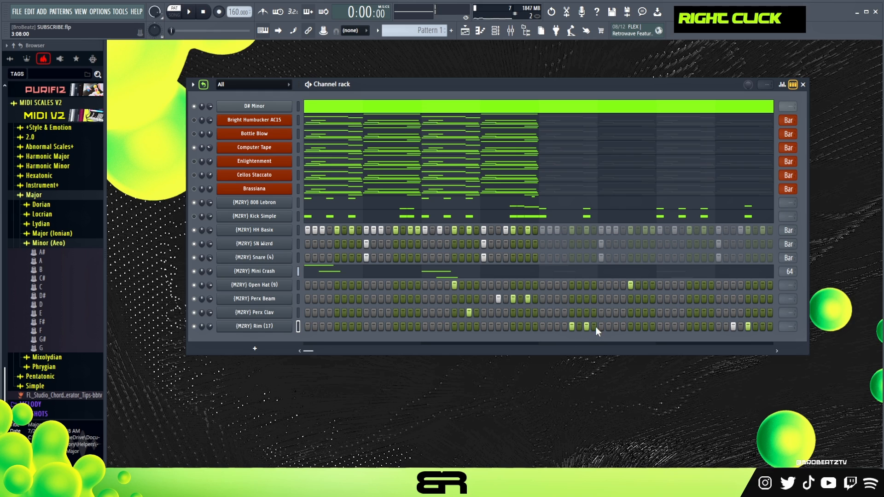
- During playback, pan the Rim (17) hit on step 37 to one side and the hit on step 61 to the other
key(space)
click(783, 85)
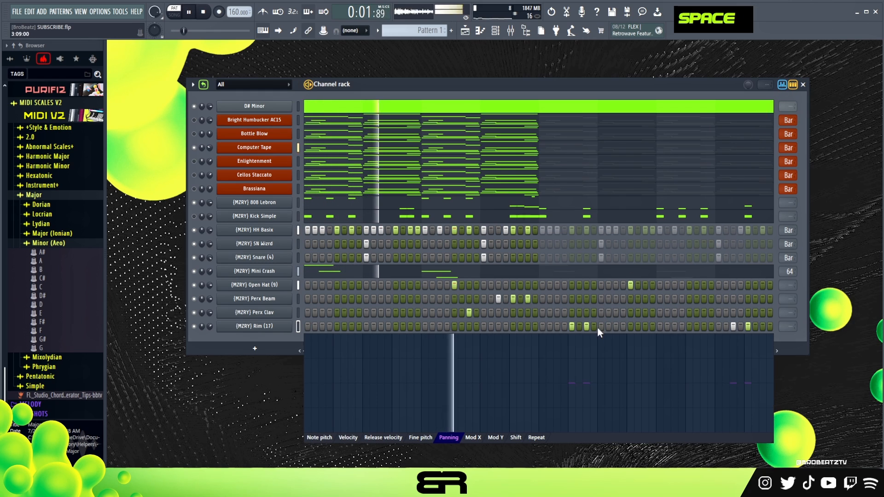
click(572, 358)
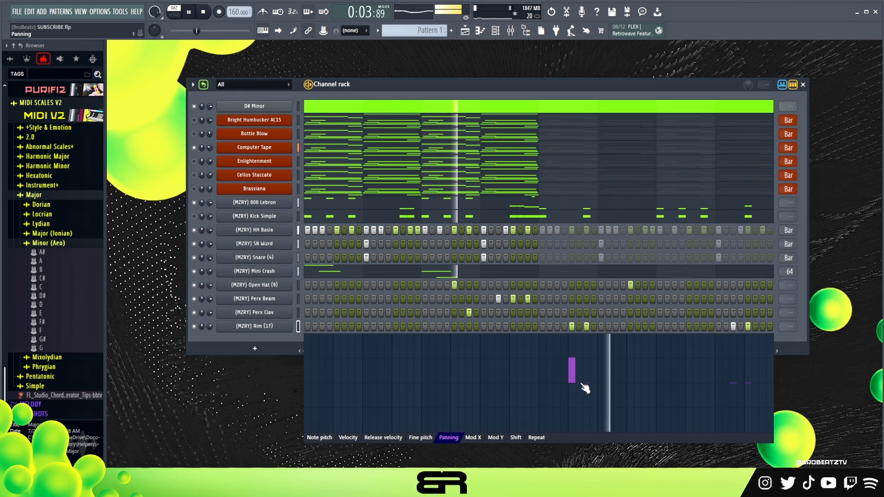
click(747, 402)
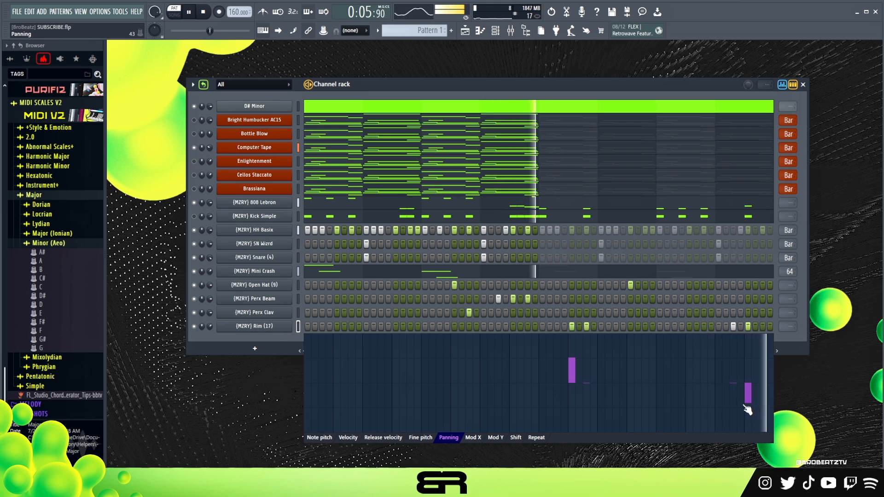
click(782, 85)
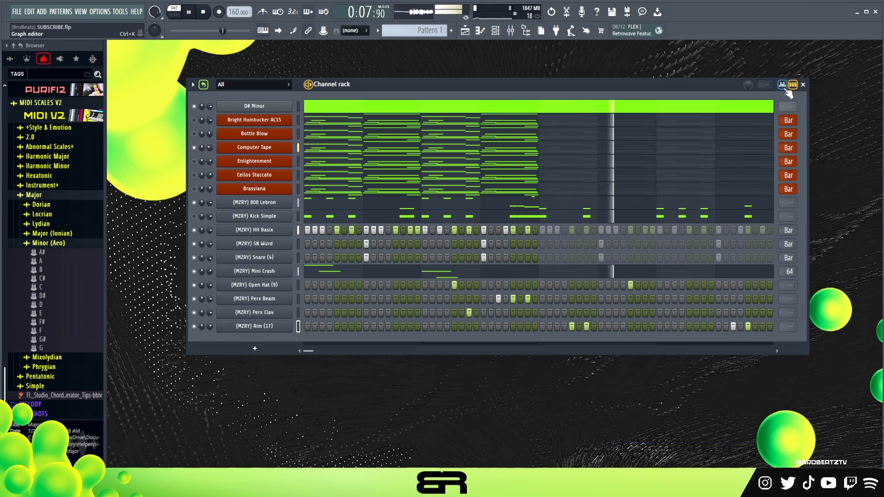
key(space)
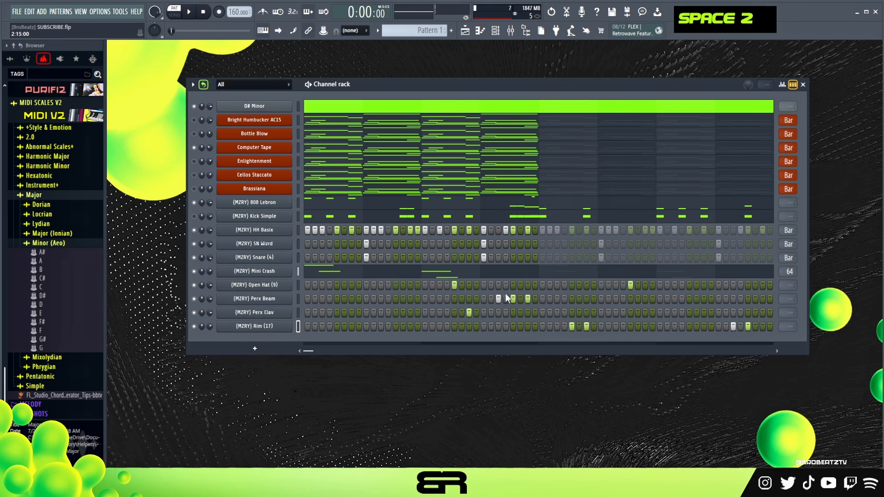
- Add Perx Clav hits on steps 47, 48, 49, 51 and 53 and spread their panning across both sides
click(675, 313)
click(689, 313)
click(783, 85)
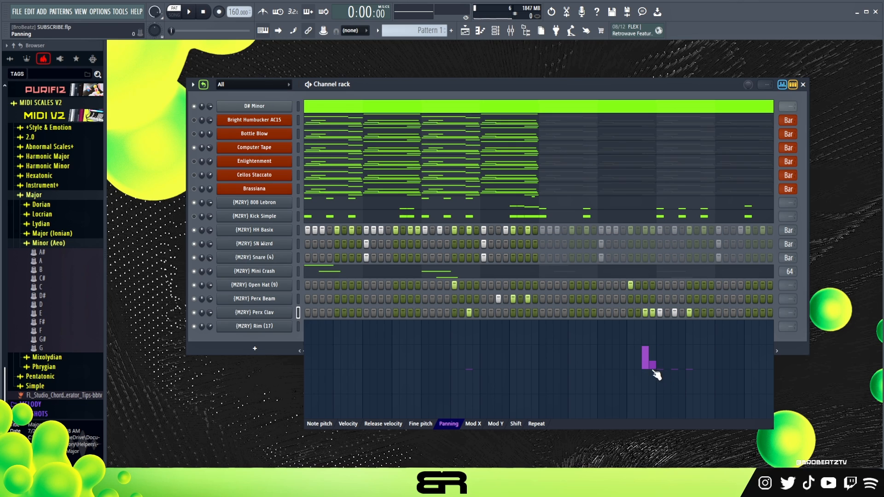
drag(679, 365, 694, 405)
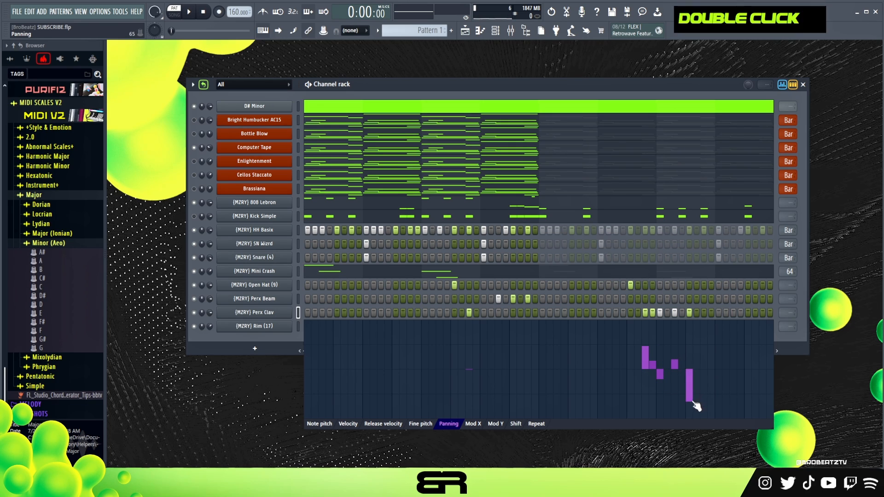
- Lower the velocity of the Perx Clav hits on steps 48 and 49 while auditioning, and return to their panning values
key(space)
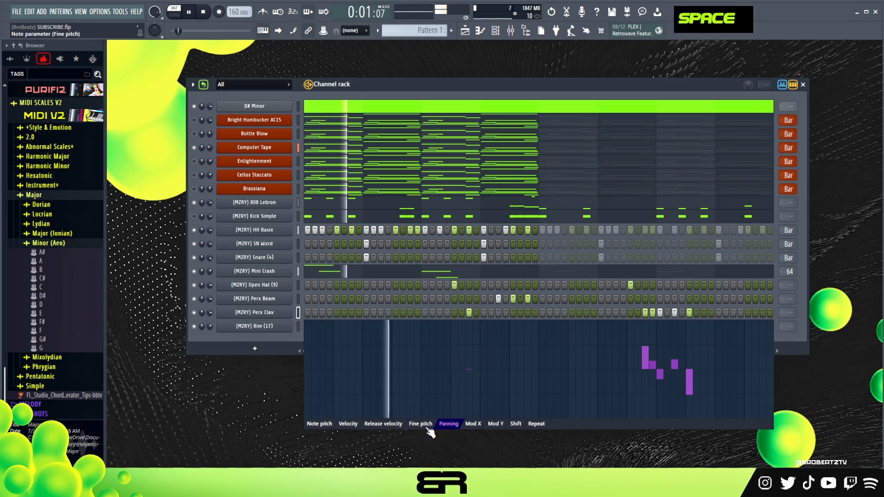
click(348, 424)
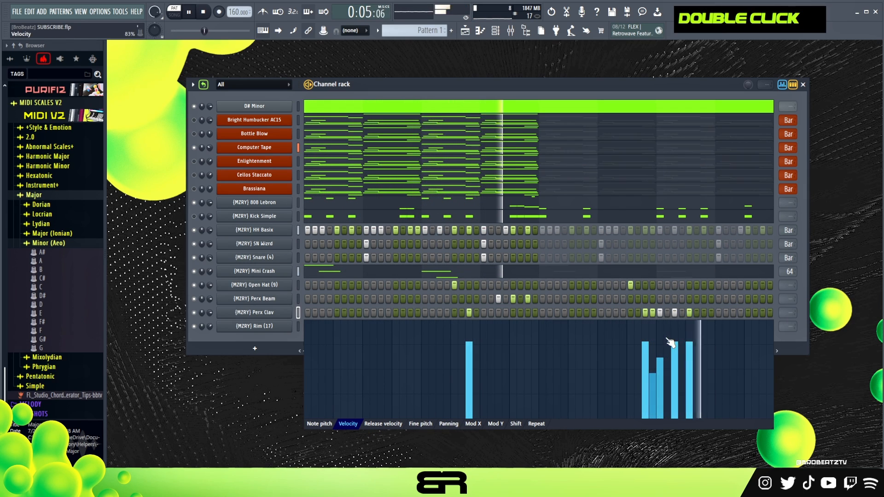
key(space)
key(space)
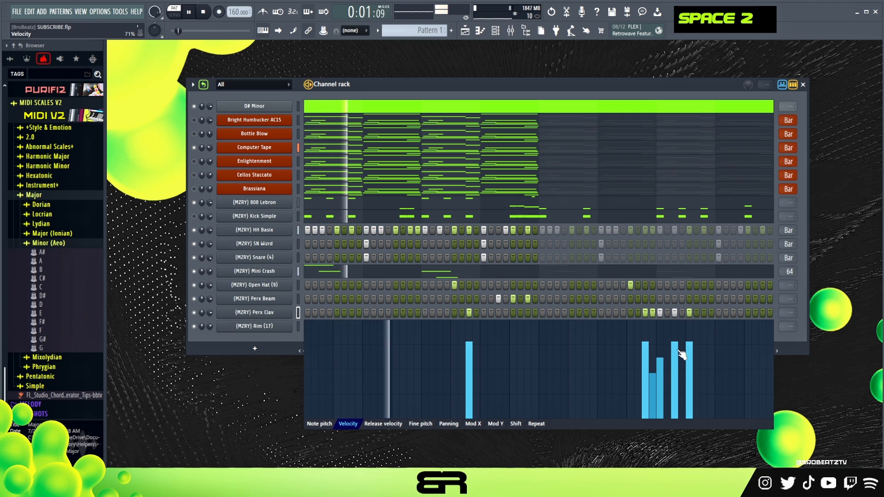
click(449, 424)
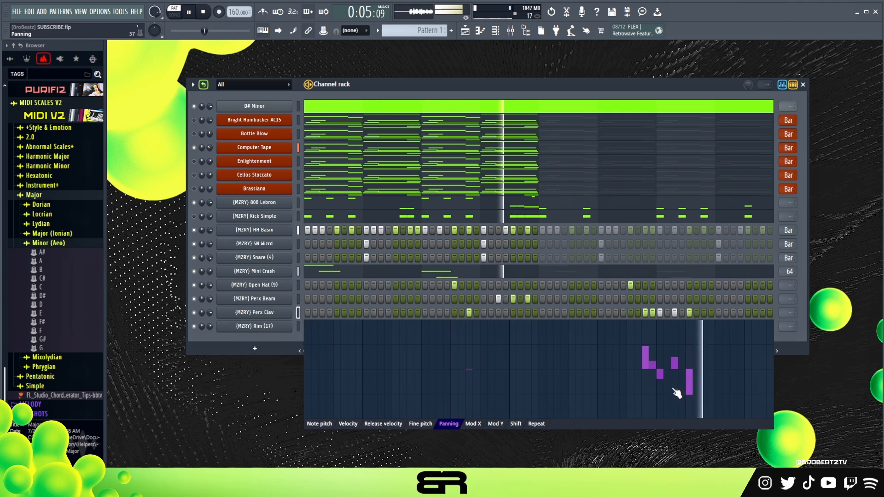
- Unmute the Enlightenment layer and set its channel volume to 55% while auditioning the pattern
key(space)
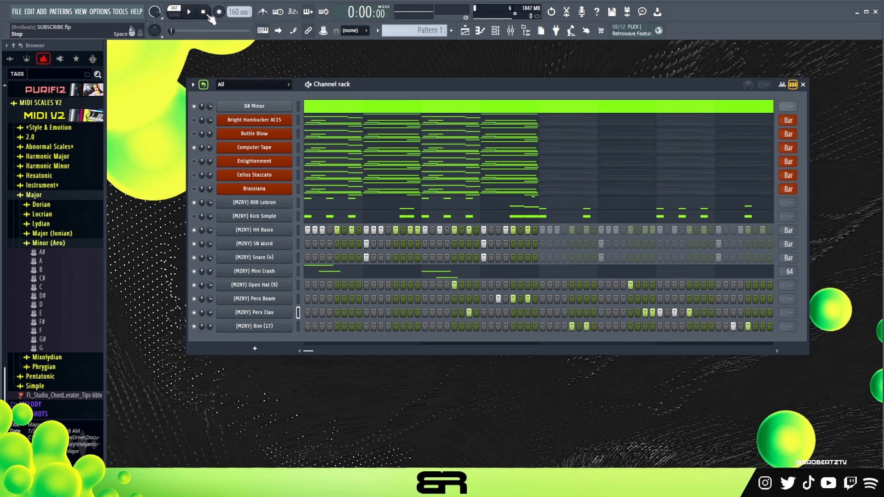
key(space)
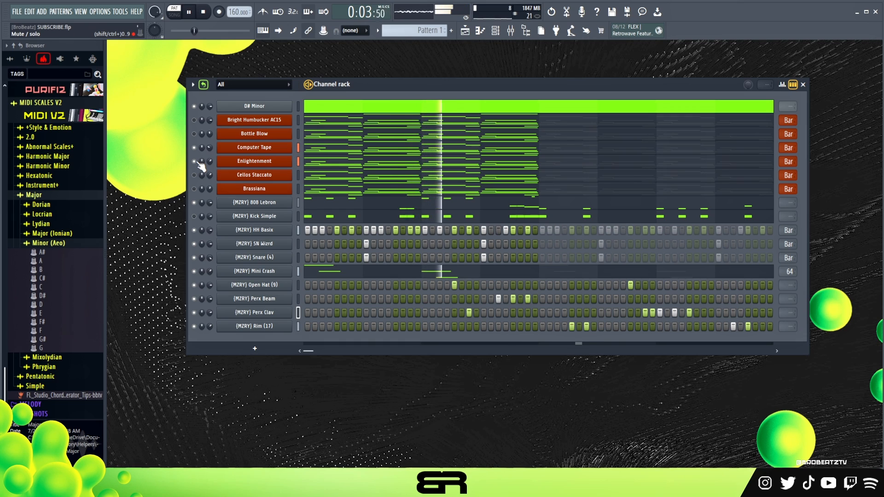
scroll(210, 161, down, 8)
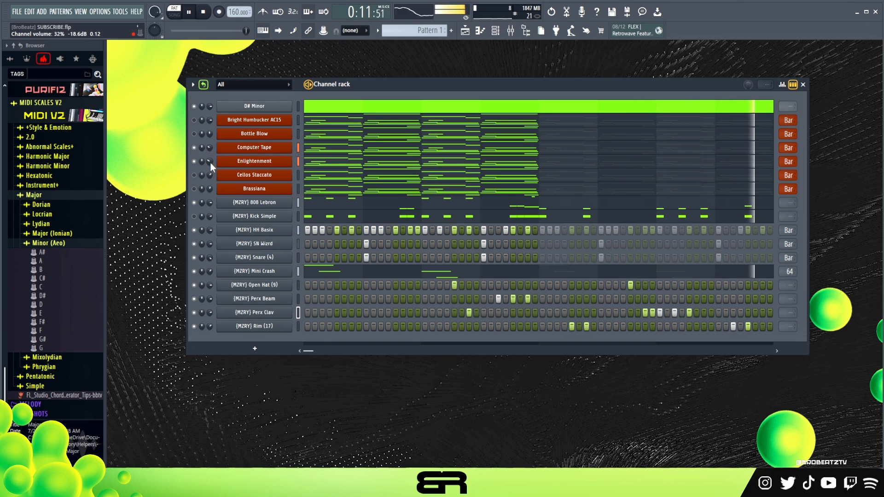
key(space)
double_click(243, 148)
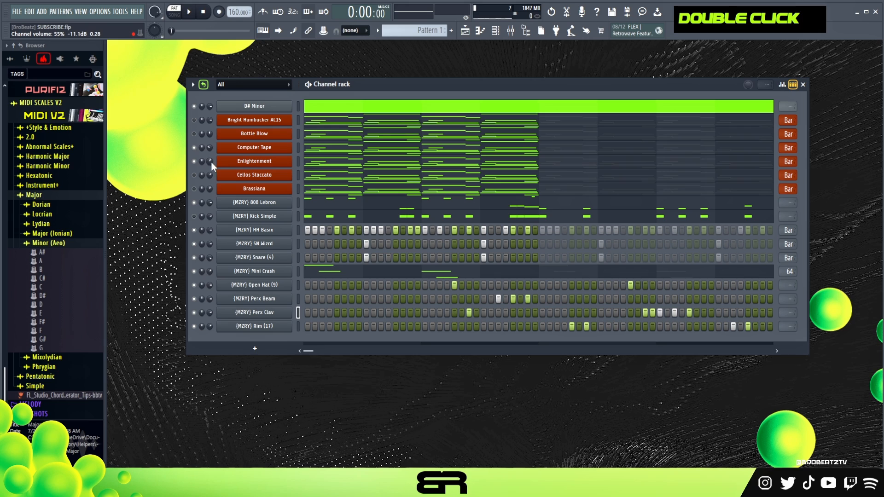
- Unmute the Cellos Staccato and Brassiana layers and play the pattern with all melody layers active
click(194, 175)
click(195, 189)
drag(385, 83, 378, 80)
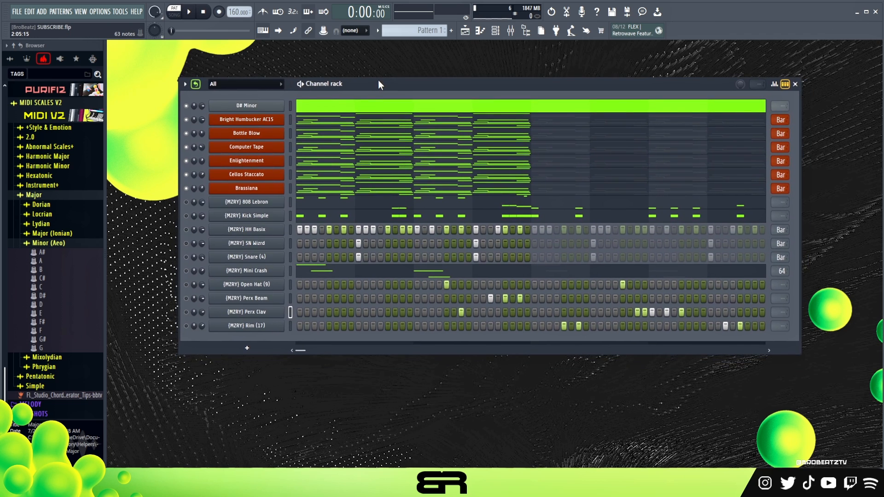
key(space)
key(space)
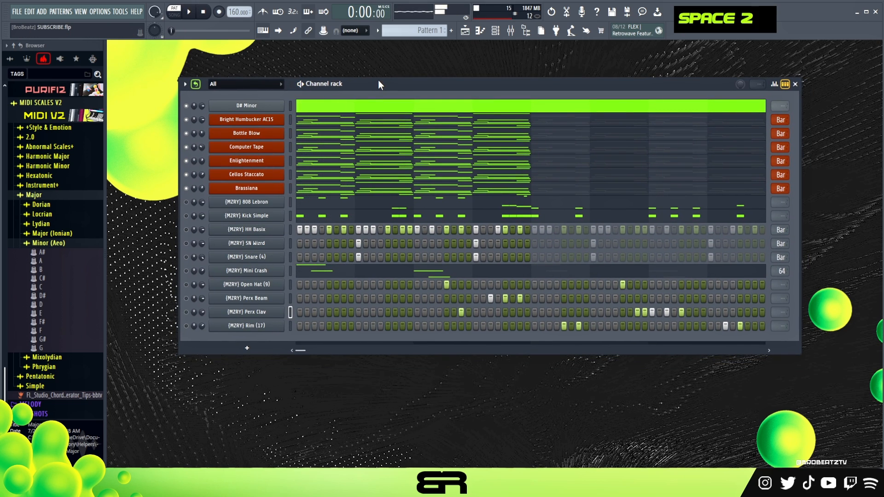
- Open the mixer, select the melody layers' channels, and bring up the Insert 1 mixer track
double_click(206, 35)
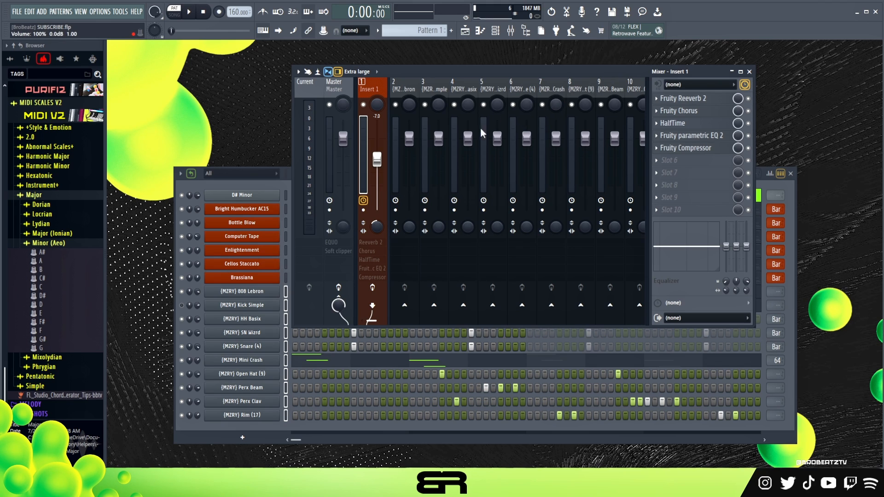
drag(475, 73, 439, 97)
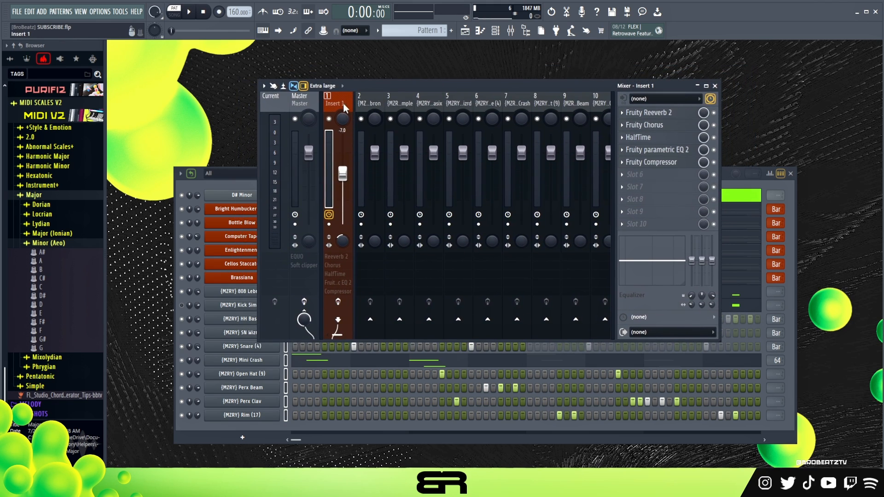
click(223, 183)
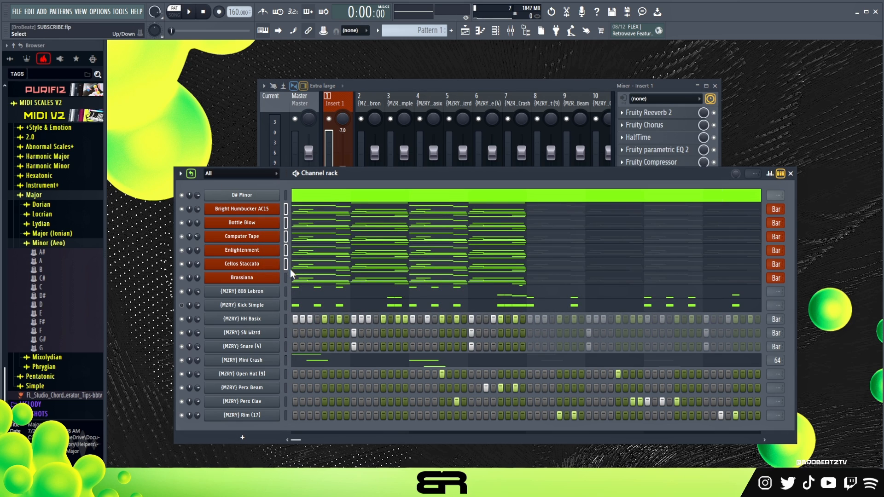
click(351, 106)
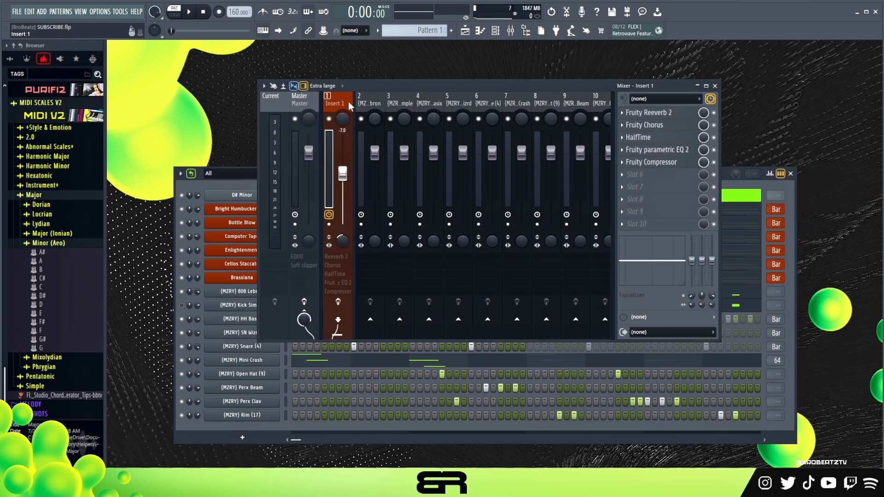
mouse_move(379, 90)
mouse_down()
mouse_move(388, 82)
mouse_move(380, 83)
mouse_up()
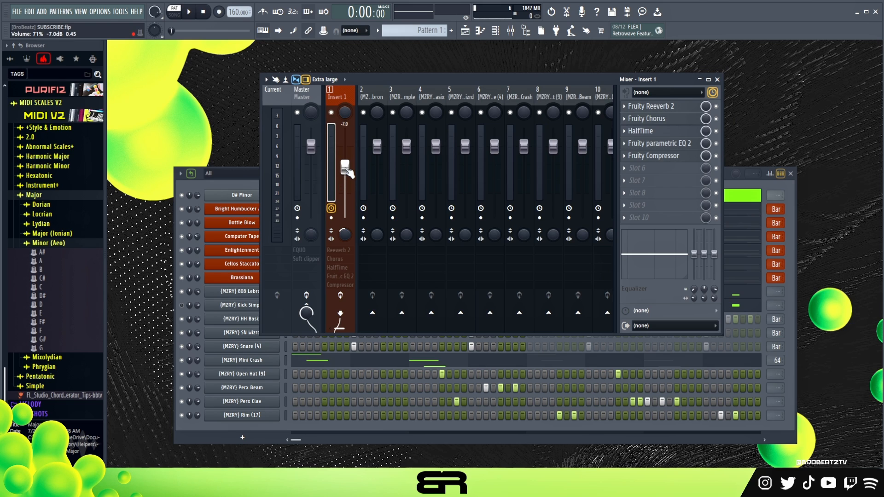
- Set the Insert 1 mixer volume to -8.0 dB while auditioning the beat
right_click(332, 113)
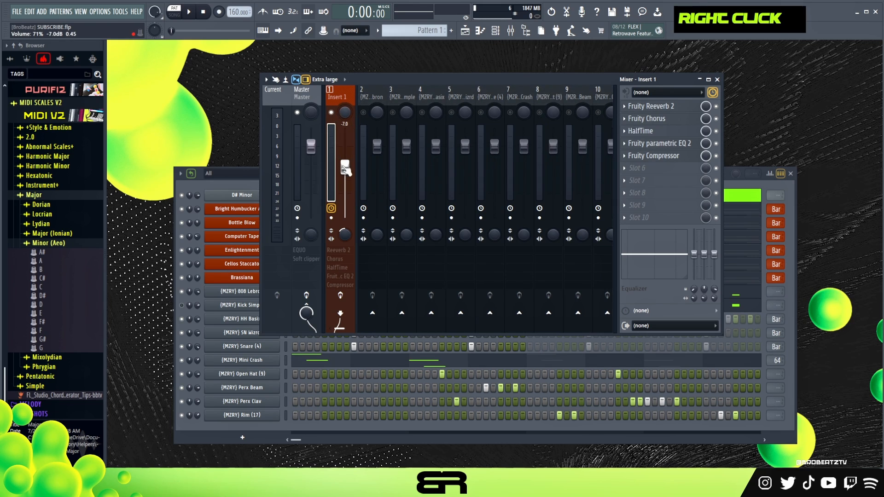
key(space)
key(space)
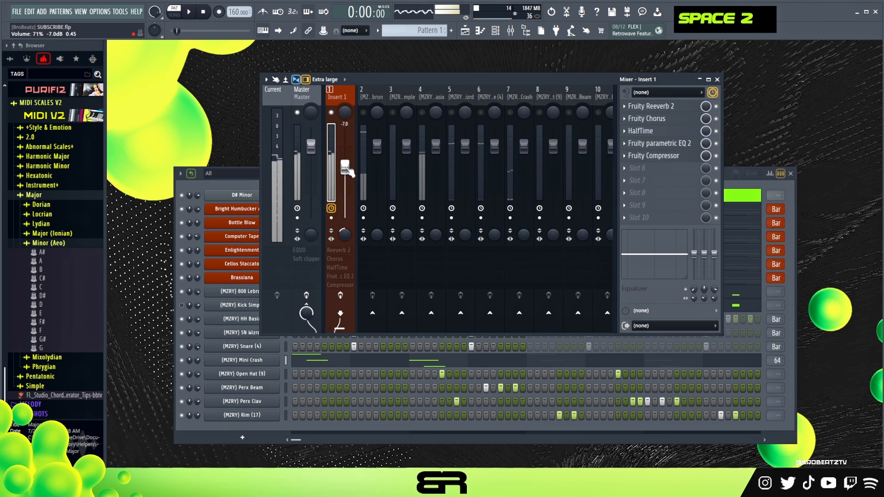
drag(349, 171, 348, 159)
key(space)
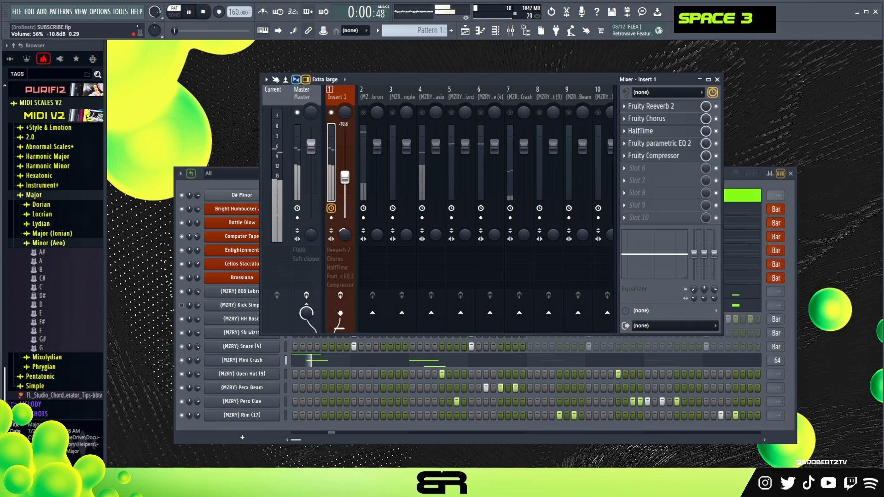
drag(345, 154, 345, 170)
key(space)
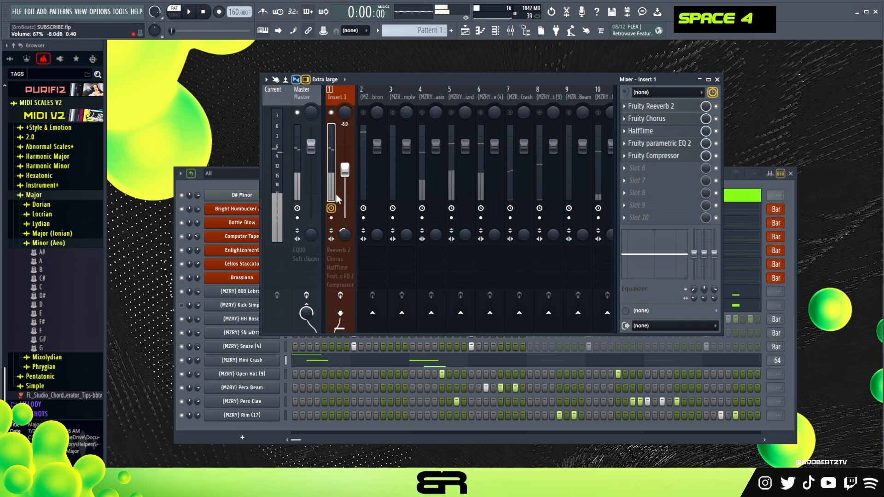
double_click(208, 20)
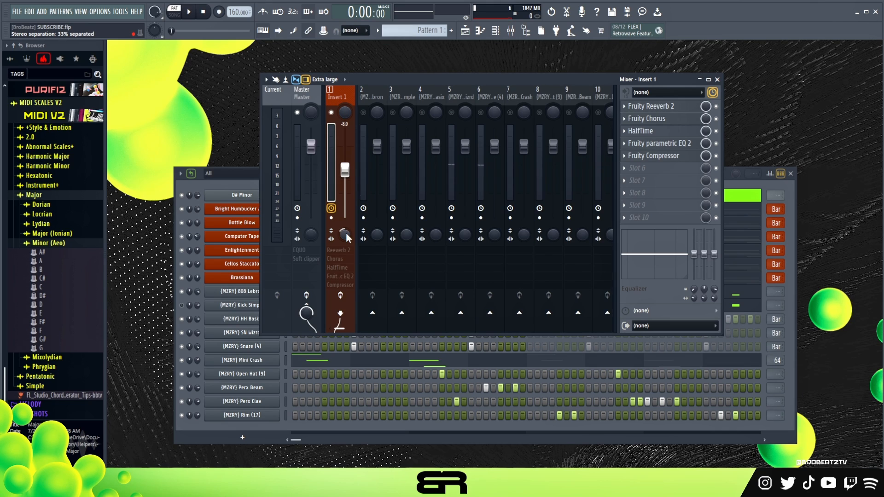
- Turn on Insert 1's effect processing with only Fruity Reeverb 2 active, and review the reverb's settings
click(341, 296)
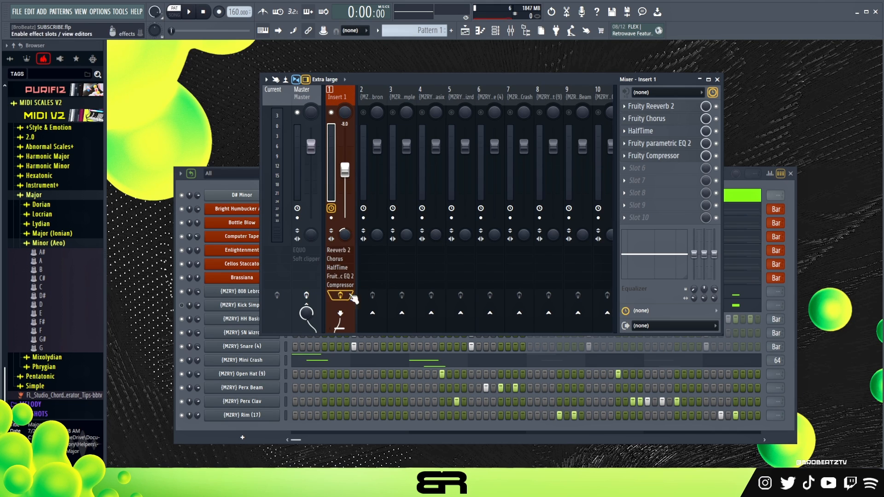
double_click(716, 132)
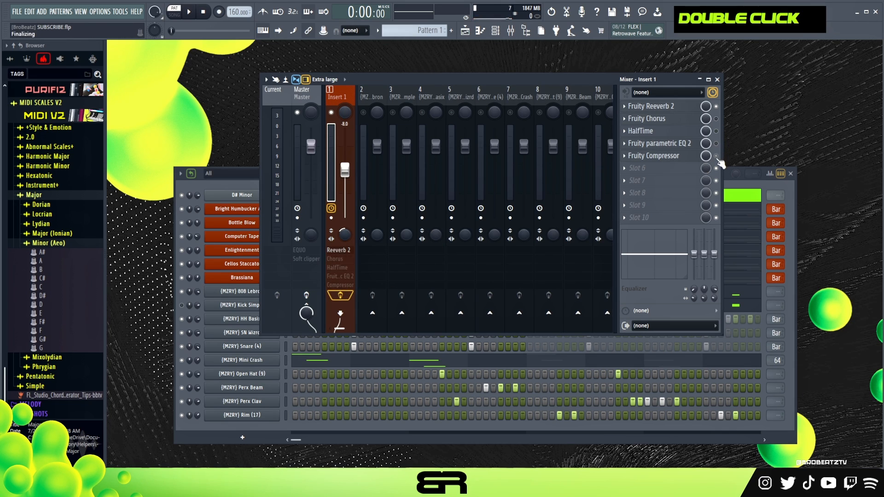
click(670, 110)
drag(296, 132, 478, 148)
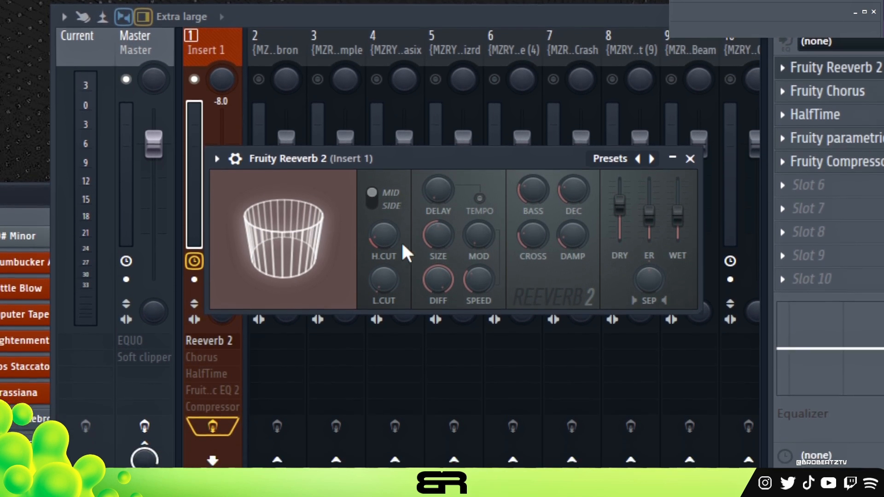
scroll(386, 231, up, 2)
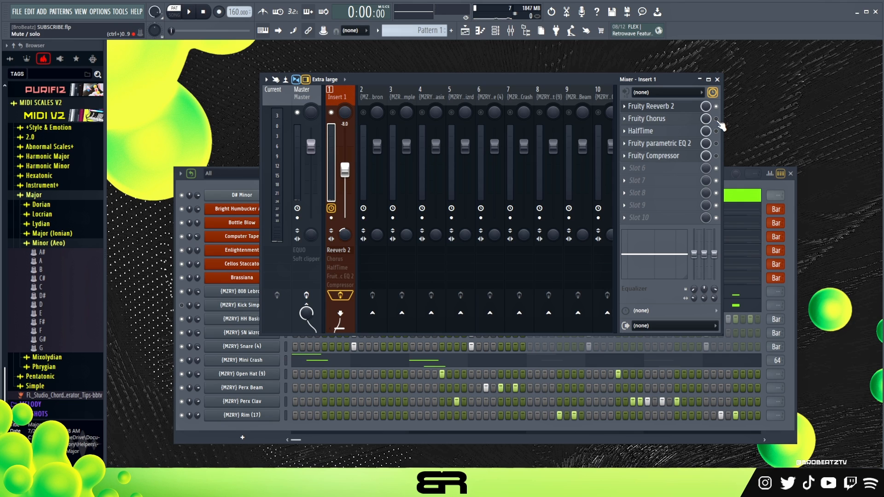
- Enable Fruity Chorus on Insert 1 and audition the melody with it
click(716, 118)
key(space)
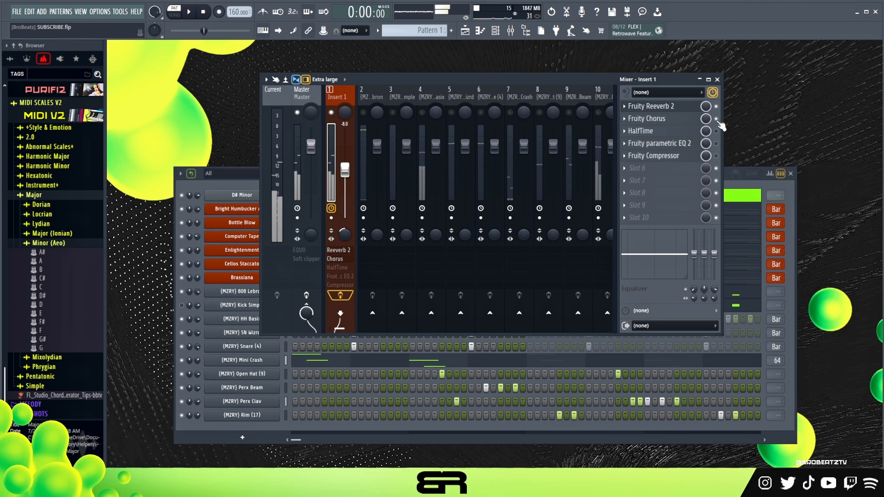
key(space)
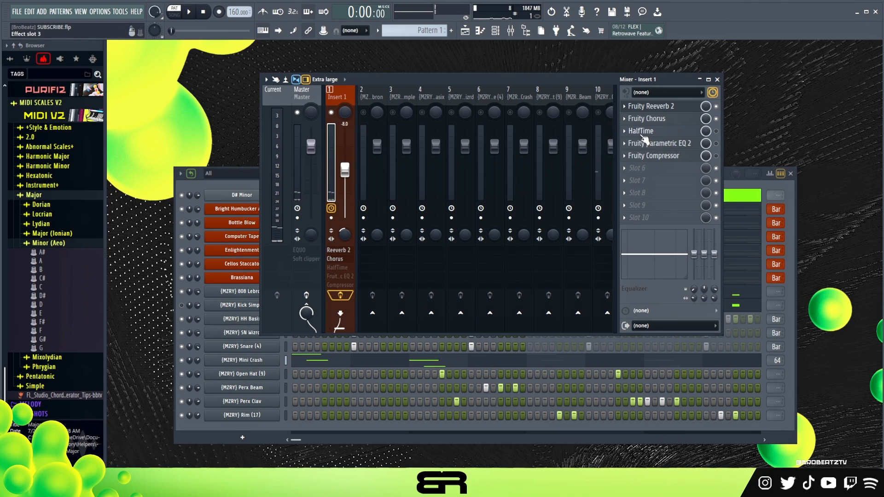
- Review the HalfTime settings on Insert 1, enable the effect, and audition the result
click(695, 132)
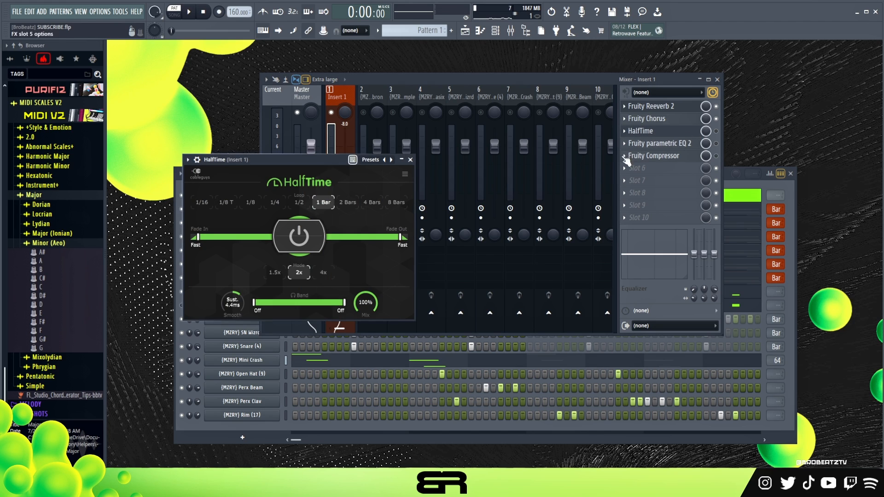
drag(308, 165, 477, 108)
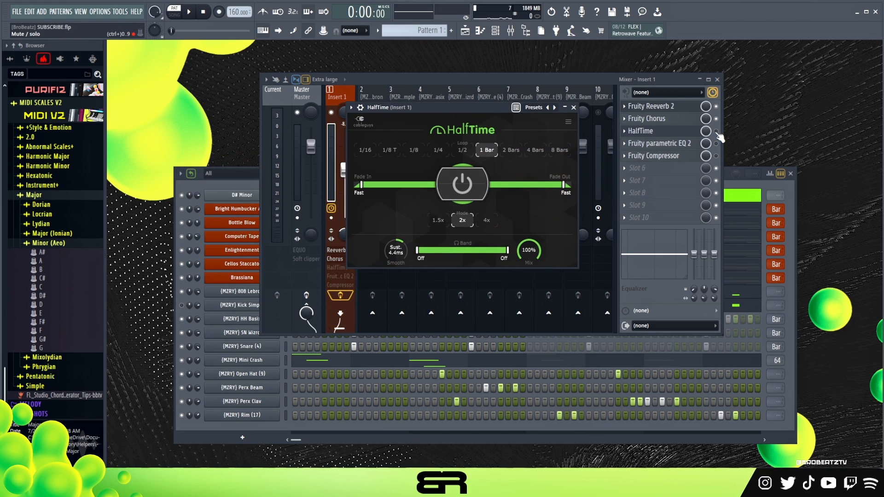
click(716, 132)
key(space)
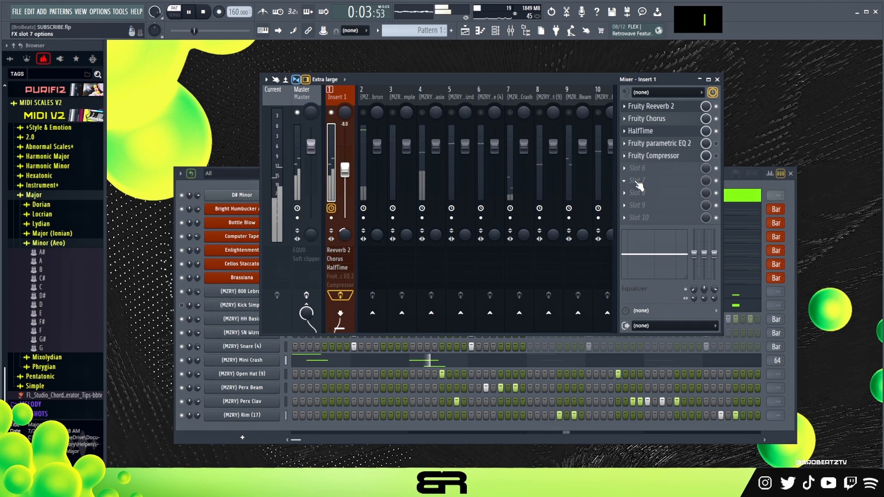
key(space)
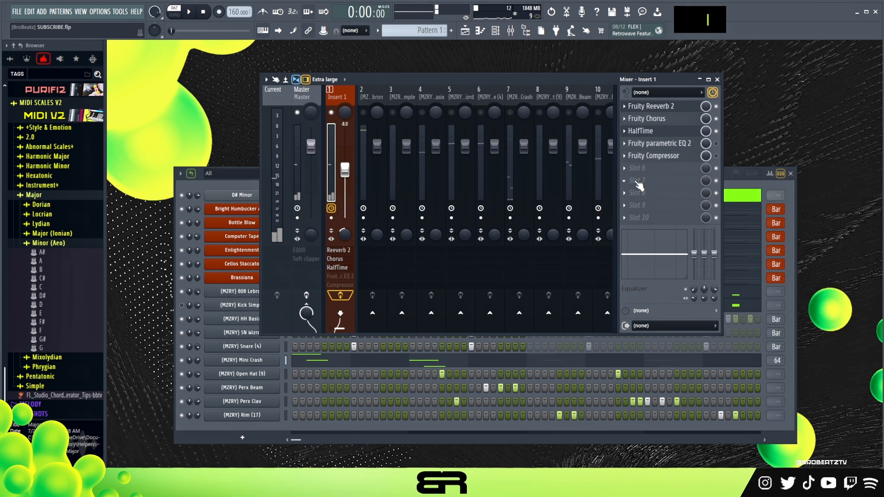
- Audition the beat with Insert 1's EQ bypassed and open Fruity parametric EQ 2 beside its effect slots
click(727, 181)
drag(671, 175, 694, 157)
drag(634, 78, 624, 112)
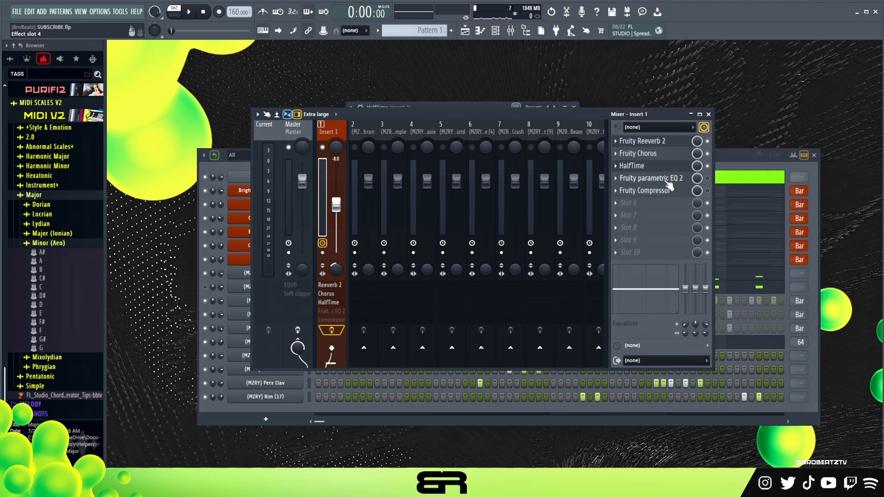
key(space)
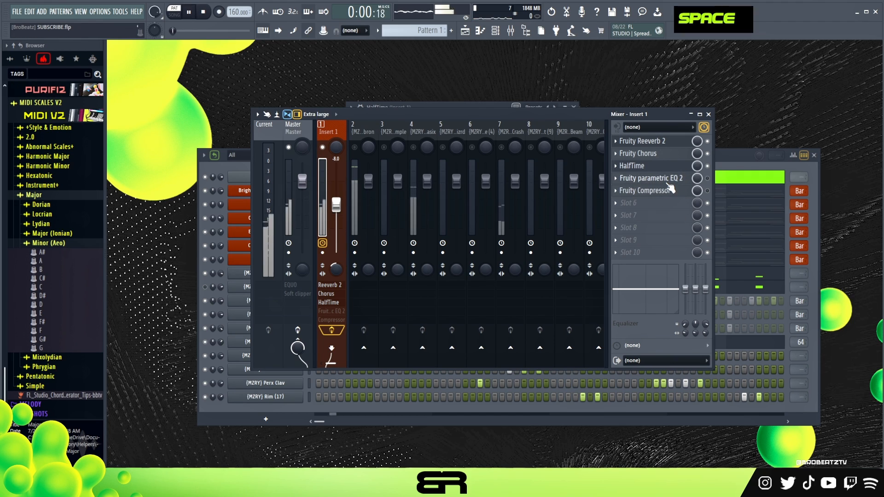
key(space)
click(666, 181)
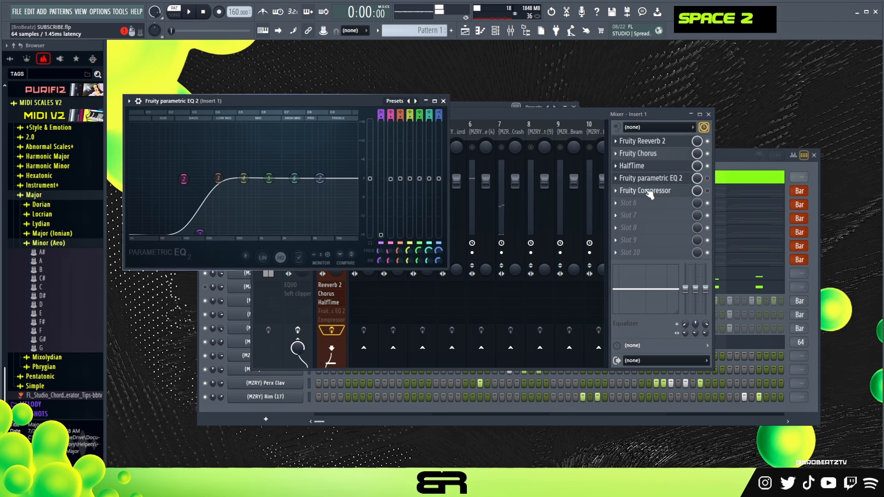
drag(341, 111, 479, 112)
key(space)
key(space)
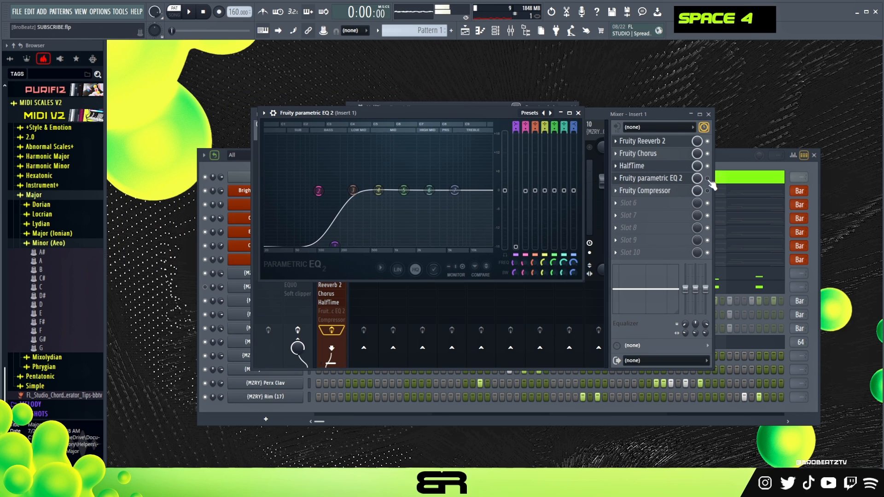
- Enable Fruity parametric EQ 2 on Insert 1 and audition its low cut on the melody
click(707, 179)
key(space)
double_click(658, 180)
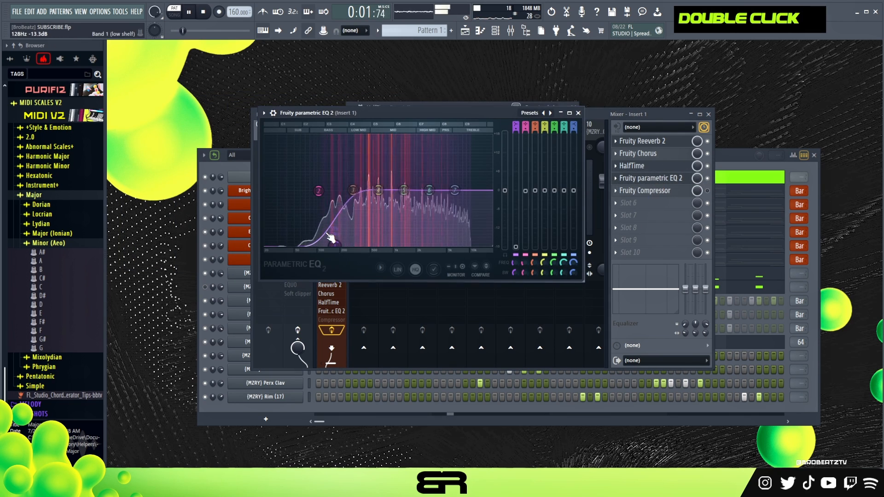
key(space)
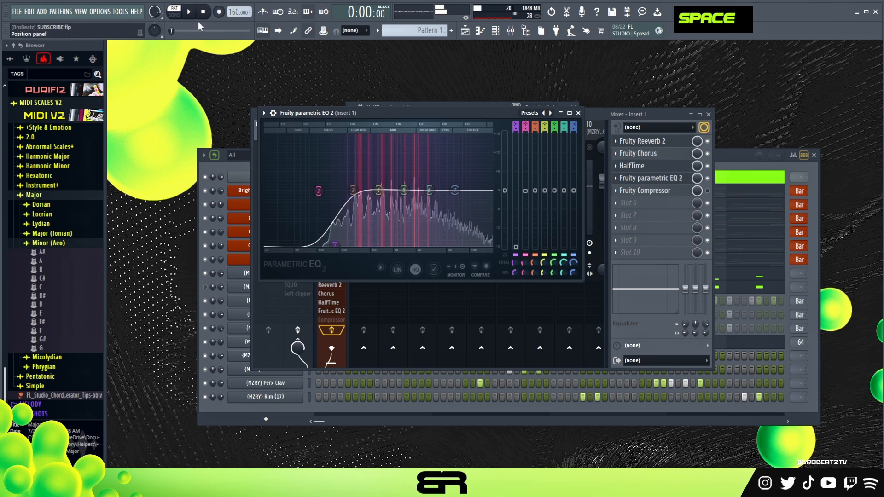
double_click(203, 13)
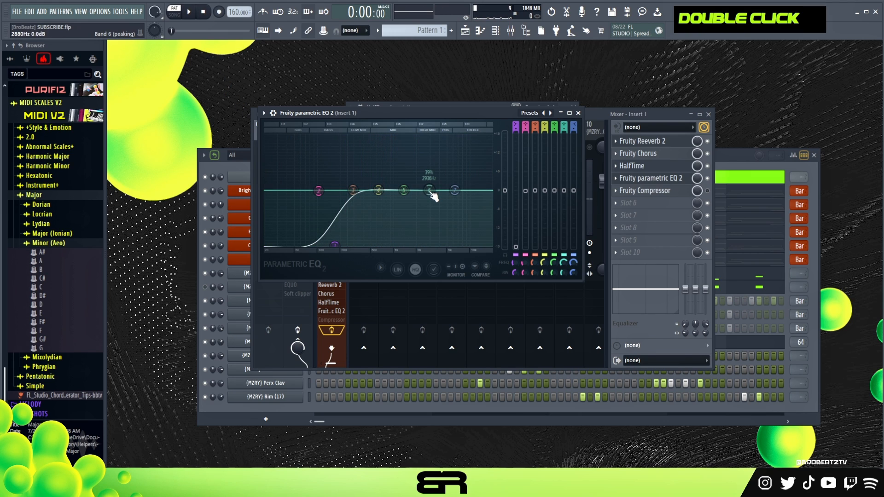
- Try boosting EQ band 6 by about 7.3 dB near 3.7 kHz, audition it, and reset the band to flat
drag(430, 192, 435, 160)
key(space)
key(space)
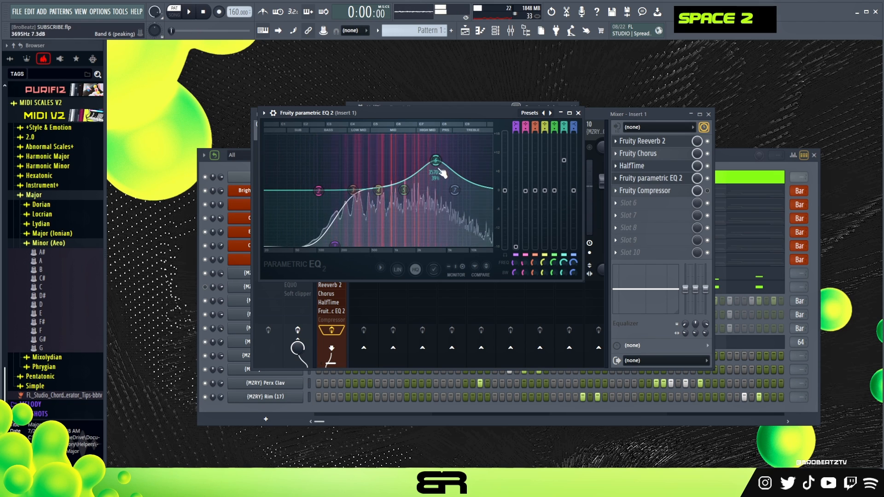
right_click(435, 159)
click(450, 173)
double_click(454, 191)
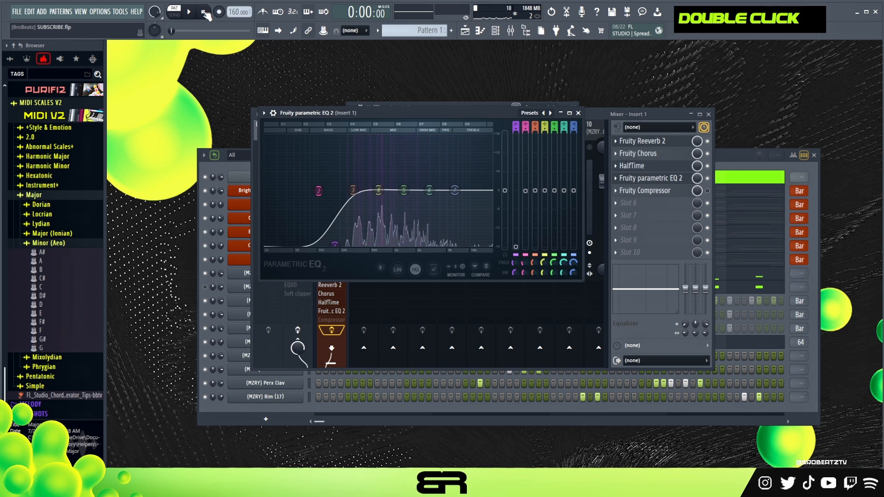
- Enlarge the Fruity parametric EQ 2 window and place it over the mixer
drag(420, 110, 363, 63)
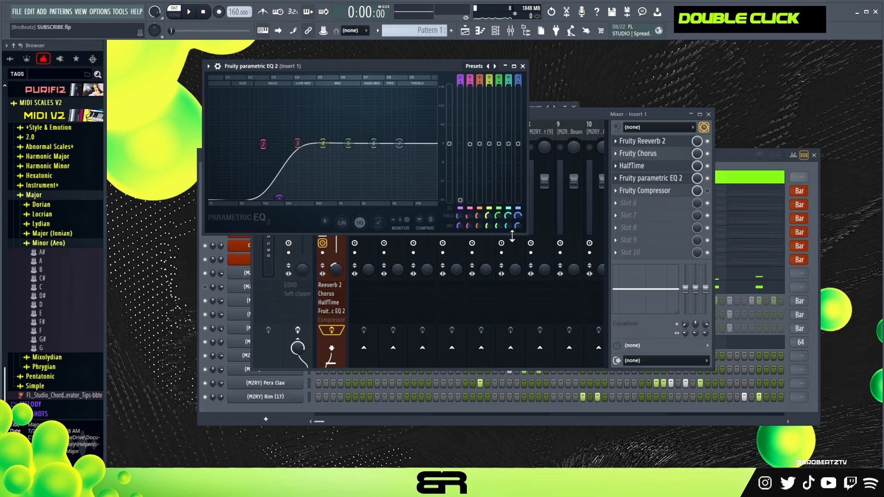
drag(529, 234, 646, 278)
drag(502, 72, 507, 125)
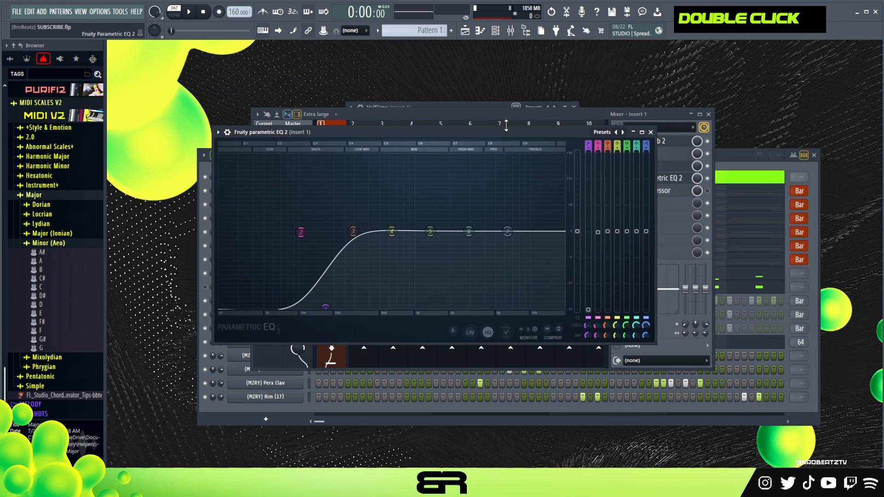
- Arm recording using the Automation filter, play the beat, and sweep EQ band 6 upward near 3.1 kHz and back almost to flat
right_click(219, 12)
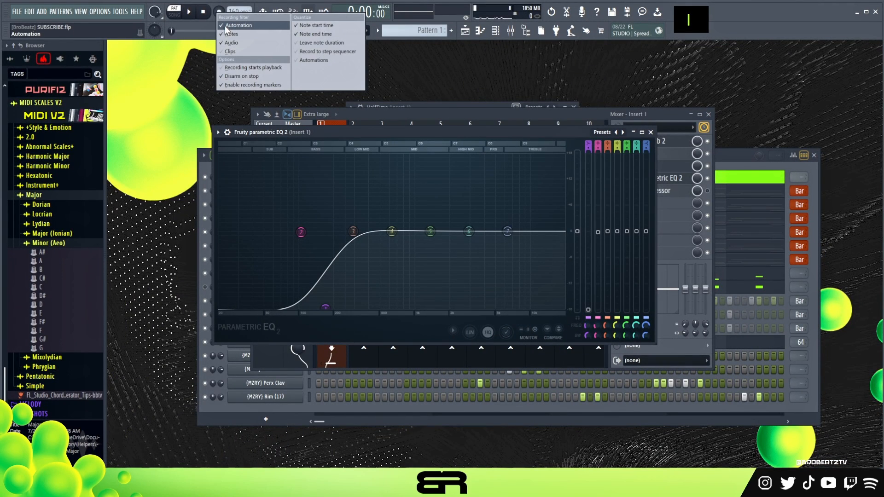
click(226, 26)
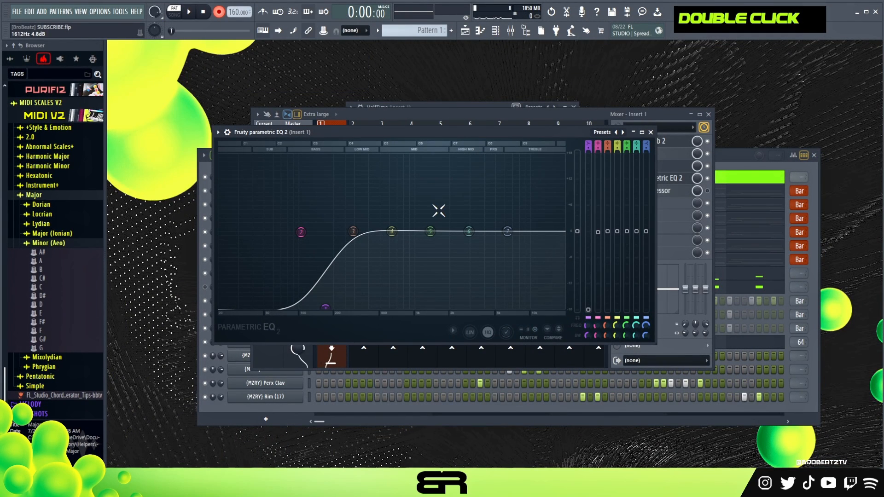
mouse_move(469, 232)
mouse_down()
mouse_move(473, 217)
mouse_move(467, 230)
mouse_up()
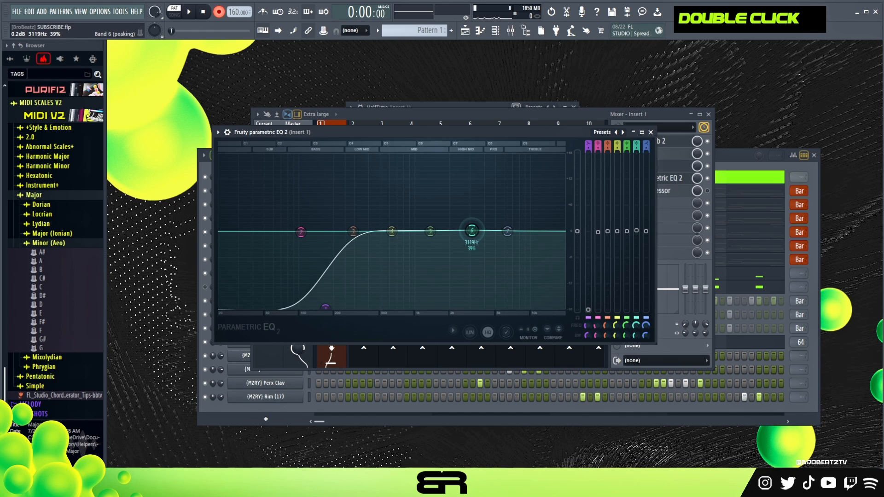
key(space)
drag(471, 231, 470, 173)
drag(470, 173, 474, 229)
key(space)
drag(540, 134, 521, 132)
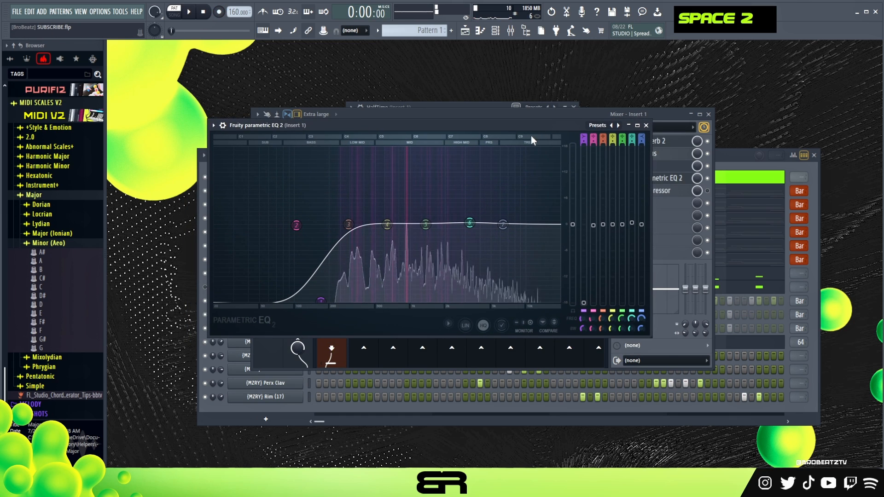
- Reposition Fruity parametric EQ 2, audition the beat while nudging band 6 slightly upward, and close the EQ
drag(432, 128, 470, 111)
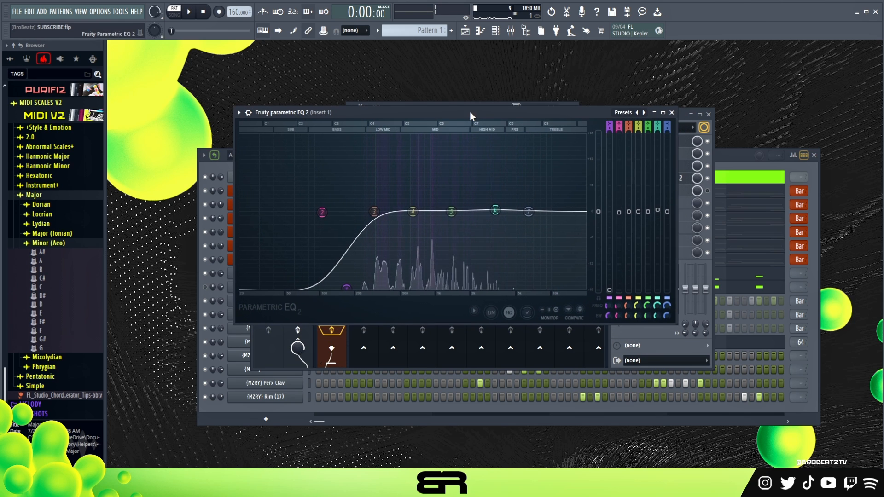
key(space)
mouse_move(492, 212)
mouse_down()
mouse_move(493, 146)
mouse_move(493, 205)
mouse_move(490, 149)
mouse_move(487, 173)
mouse_move(497, 200)
mouse_up()
key(space)
mouse_move(595, 110)
mouse_down()
mouse_move(565, 125)
mouse_move(590, 112)
mouse_up()
click(667, 113)
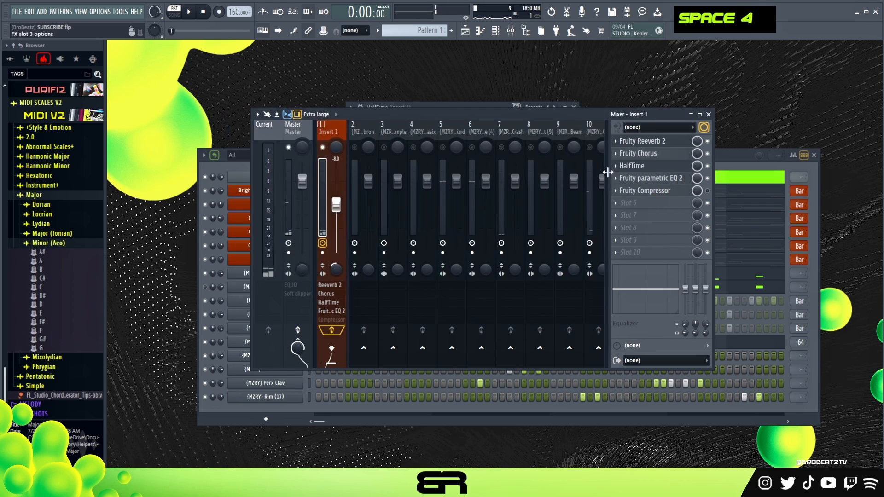
- Open Insert 1's Fruity Compressor beside the effect slots, review its settings, and enable the effect
click(668, 191)
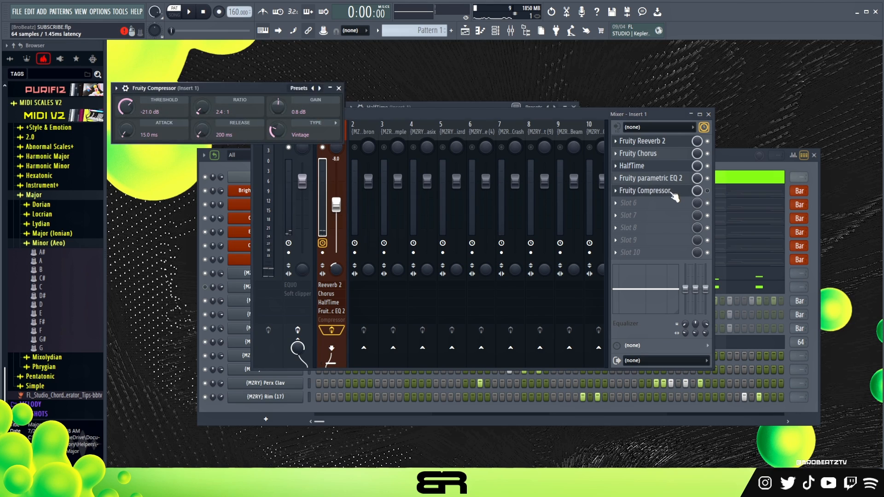
drag(262, 92, 519, 151)
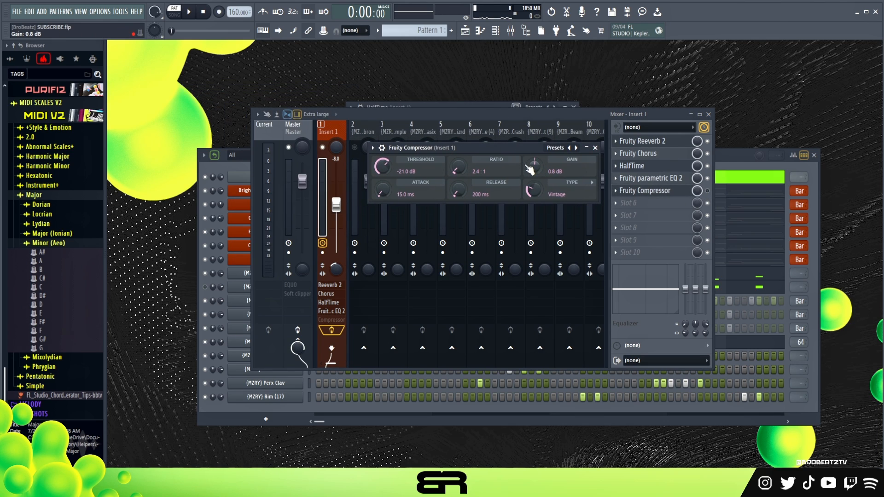
drag(511, 151, 495, 164)
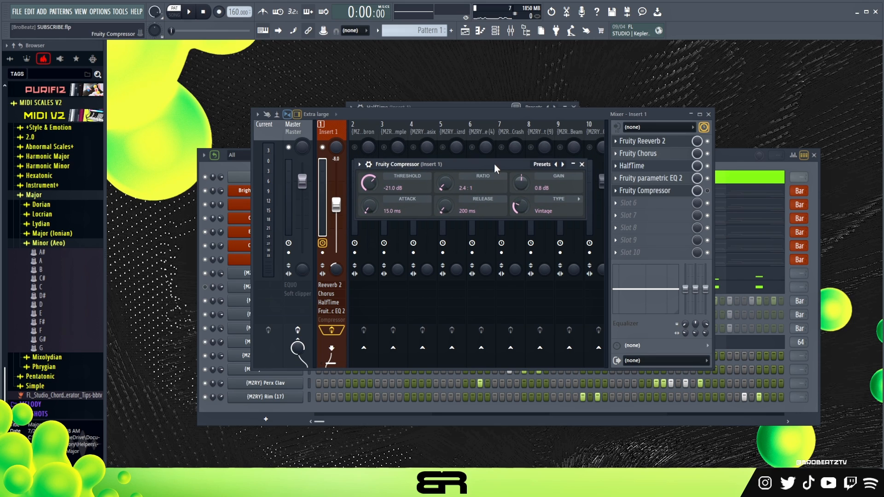
drag(494, 163, 496, 171)
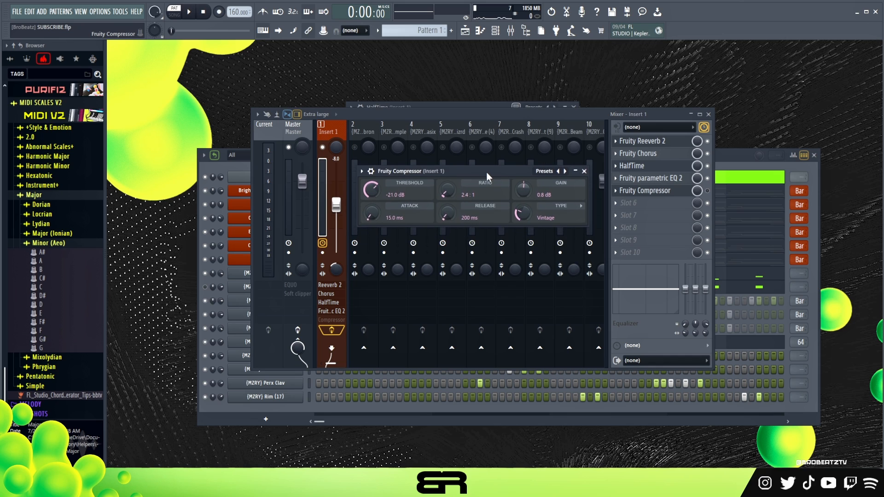
click(707, 192)
double_click(644, 191)
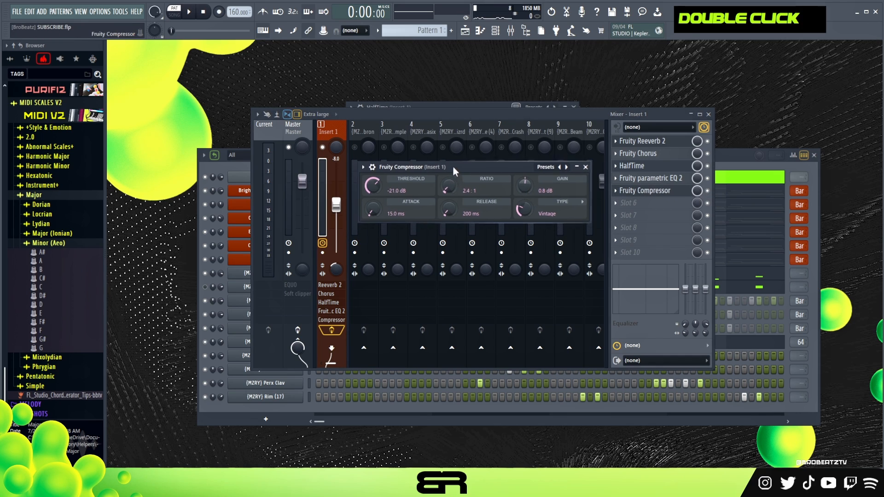
- Audition the beat, set the compressor's threshold to -22.6 dB, and close its window
key(space)
drag(376, 183, 376, 183)
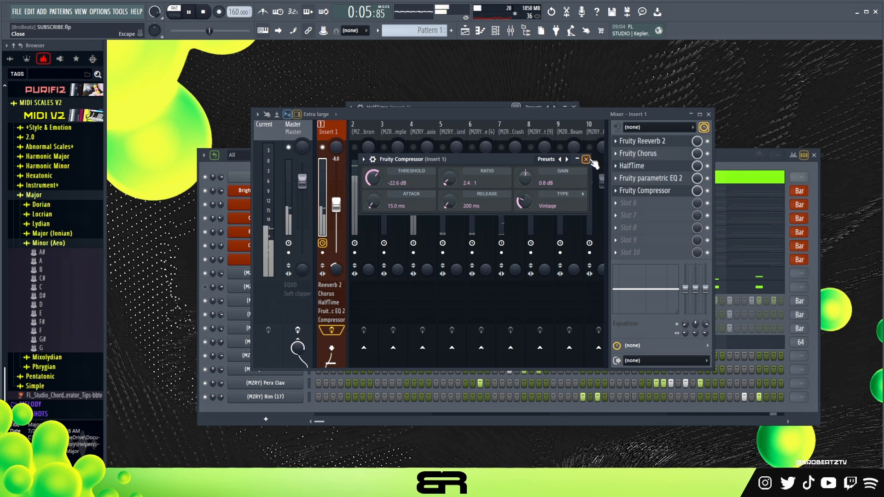
click(586, 159)
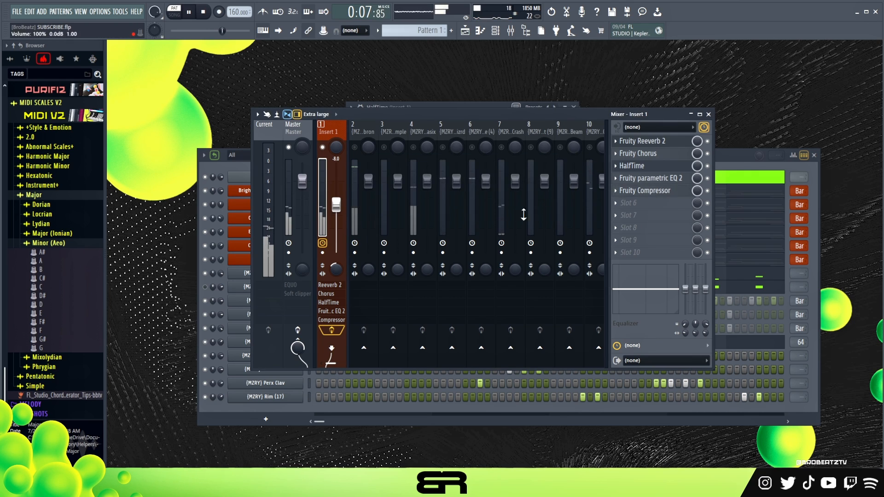
key(space)
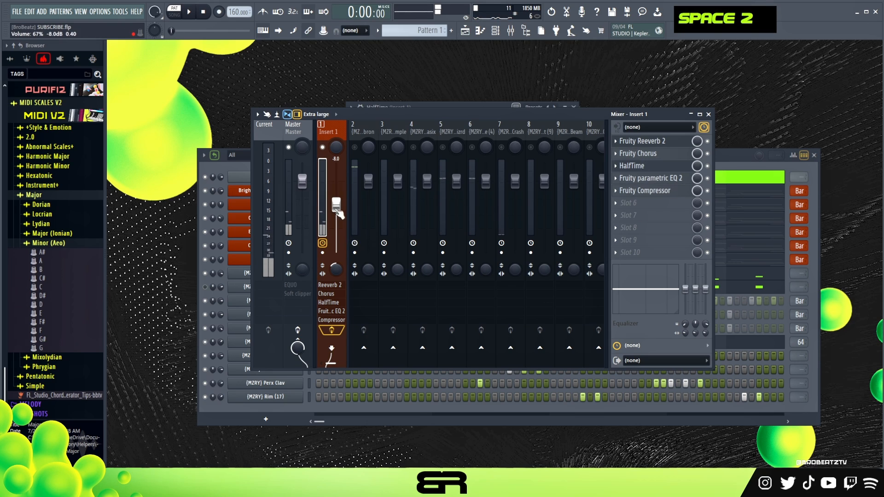
- Raise Insert 1's volume to -7.3 dB while auditioning the beat
key(space)
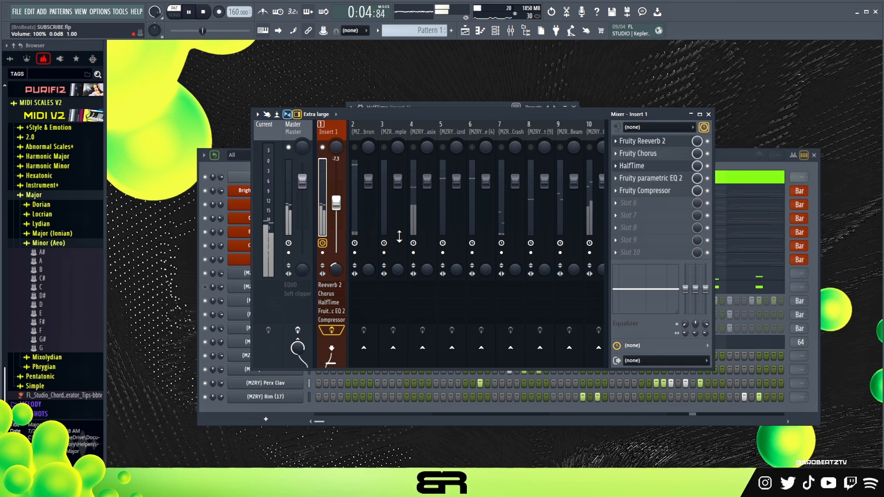
key(space)
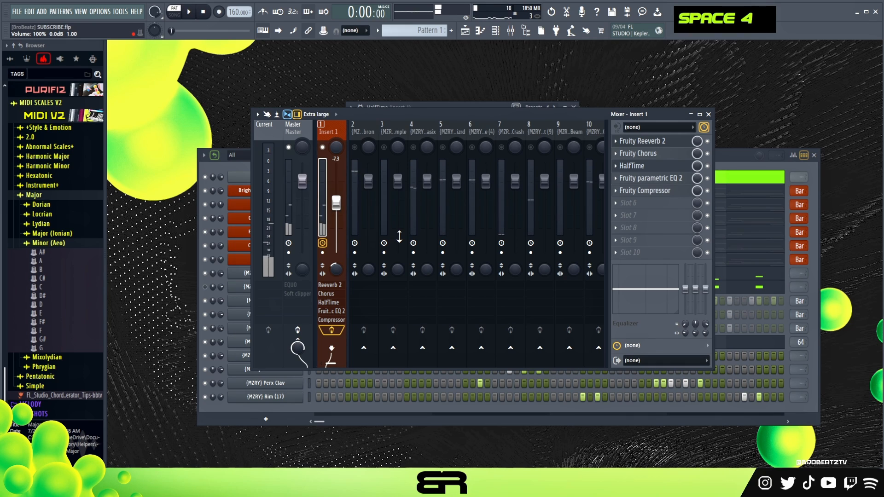
double_click(209, 13)
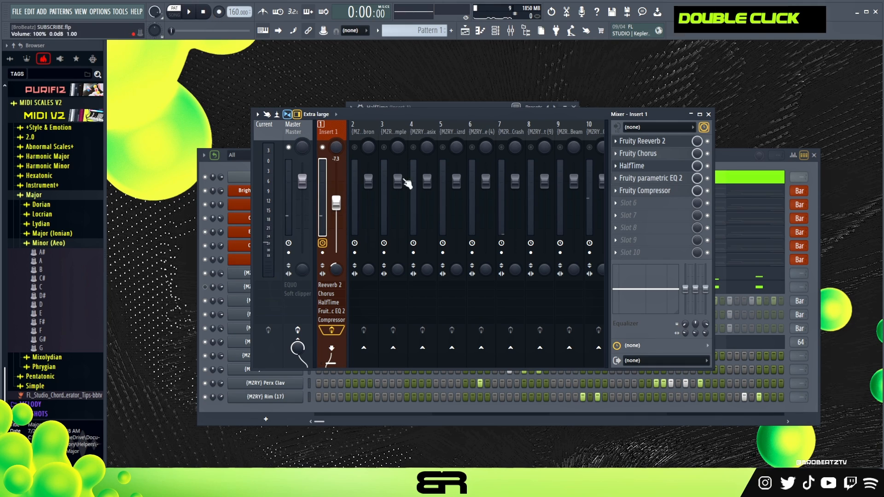
- Select the Master track, look briefly at its EQUO effect, and enable the Master's effects
click(296, 131)
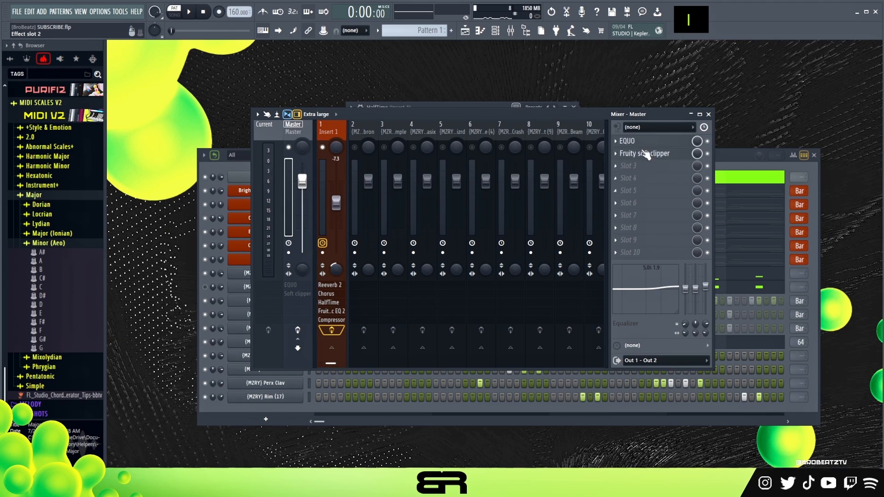
click(641, 145)
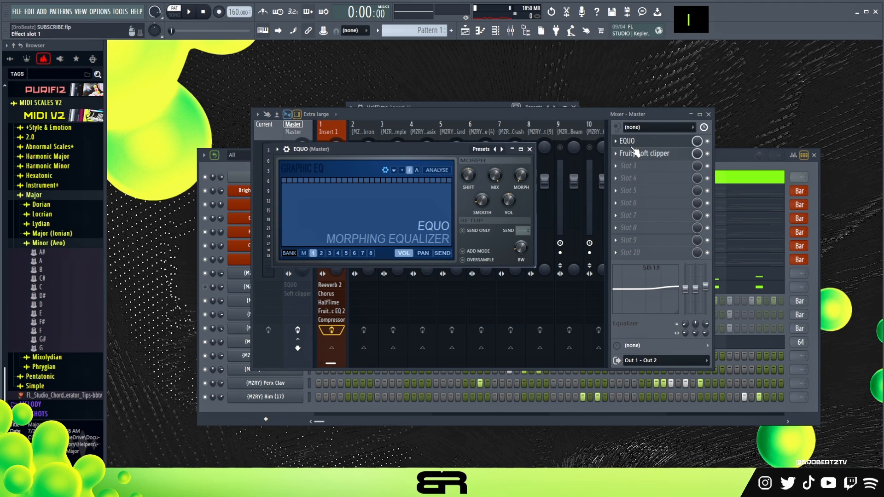
drag(453, 150, 549, 199)
right_click(360, 151)
right_click(359, 150)
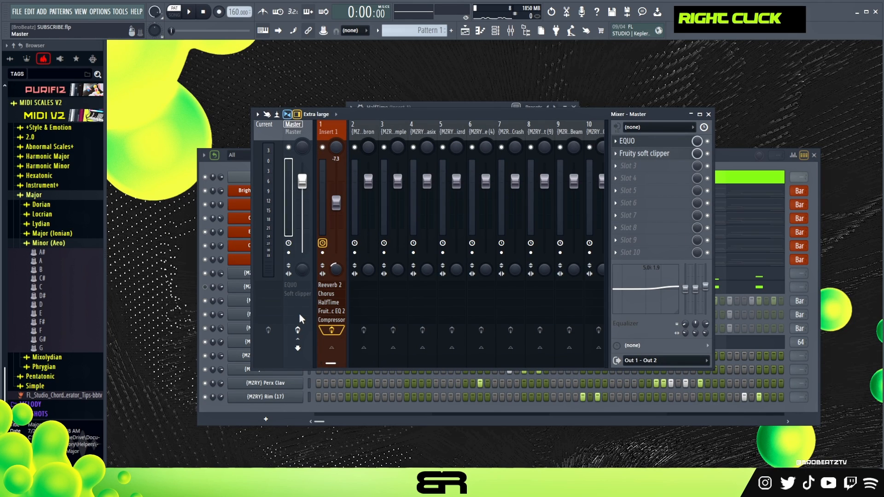
double_click(302, 330)
- Open EQUO on the Master track, enlarge its window, and examine the equalizer curve
click(632, 146)
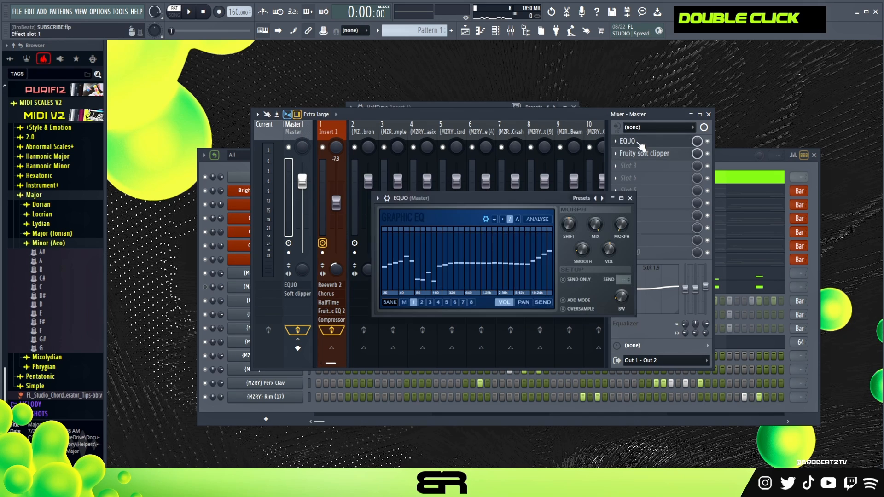
drag(505, 200, 498, 156)
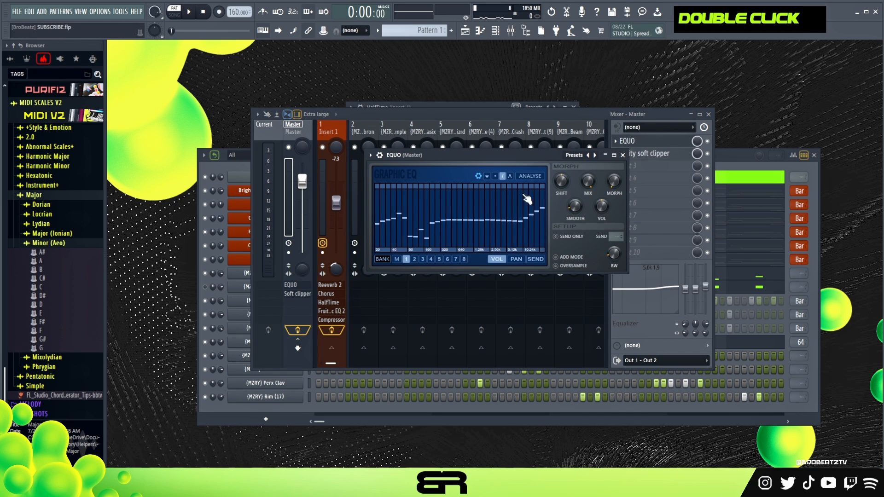
drag(626, 275, 804, 361)
drag(608, 155, 417, 102)
- Open the Master's Fruity soft clipper, examine its threshold and post settings, and close it
click(657, 154)
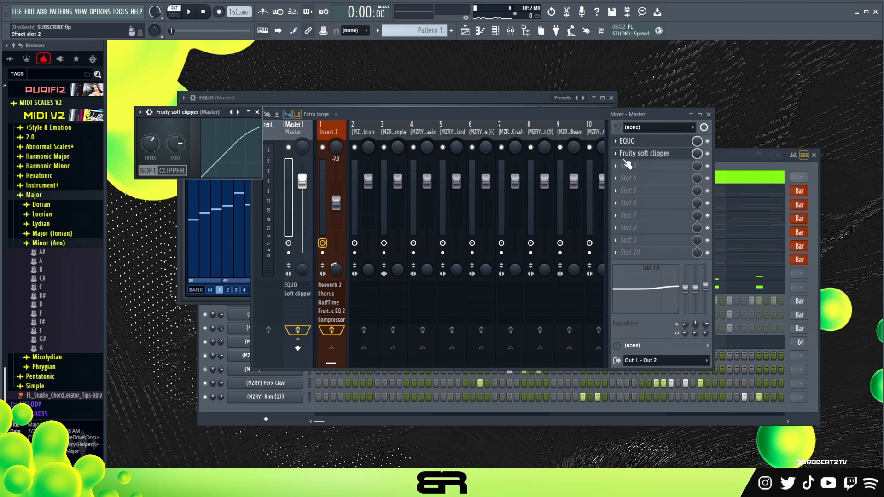
drag(211, 112, 537, 171)
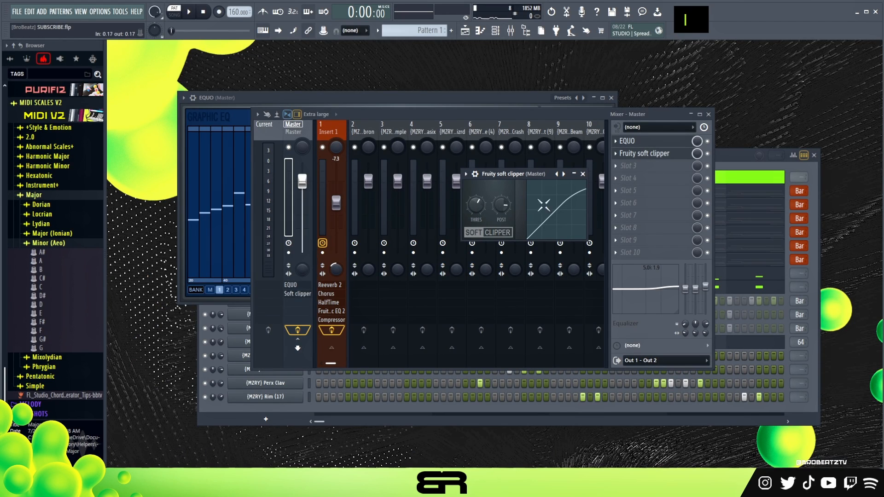
click(583, 174)
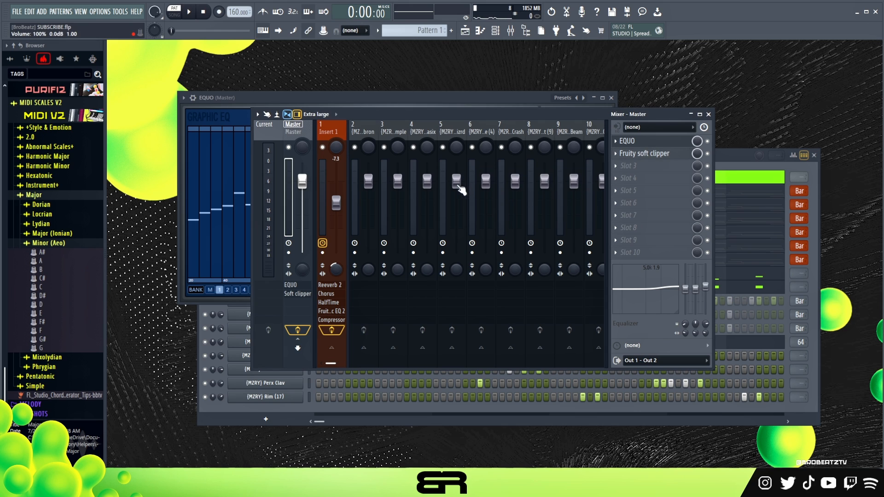
- Play the beat through the Master effects and set Insert 1's volume to -6.1 dB
mouse_move(736, 156)
mouse_down()
mouse_move(717, 134)
mouse_move(746, 161)
mouse_up()
key(space)
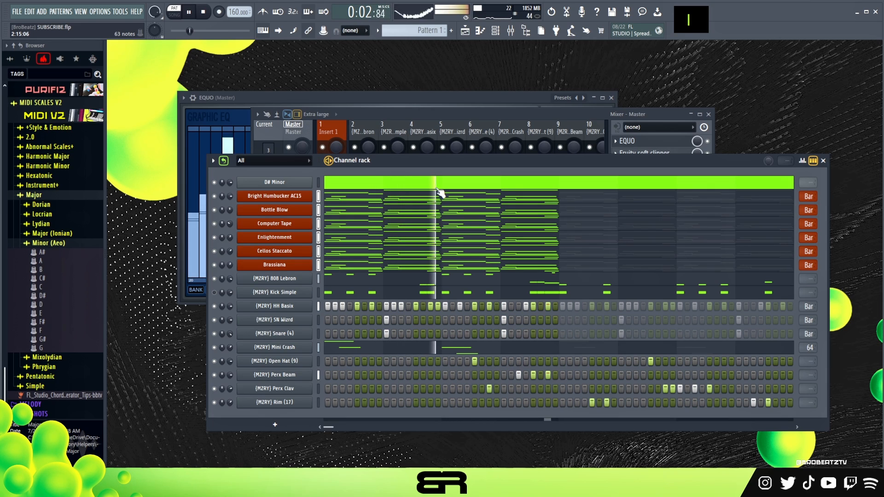
click(429, 115)
click(346, 207)
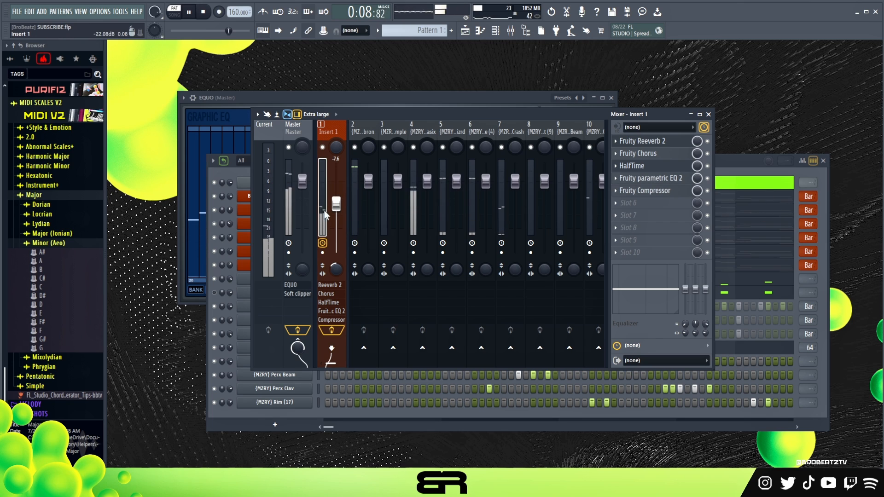
drag(337, 204, 338, 200)
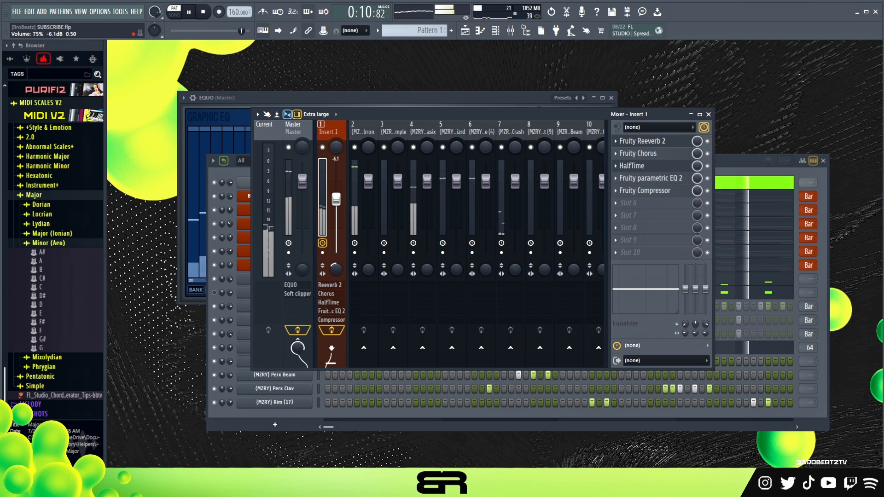
- Examine the melody's spectrum in Insert 1's Fruity parametric EQ 2 during playback and return to the Channel rack
click(642, 178)
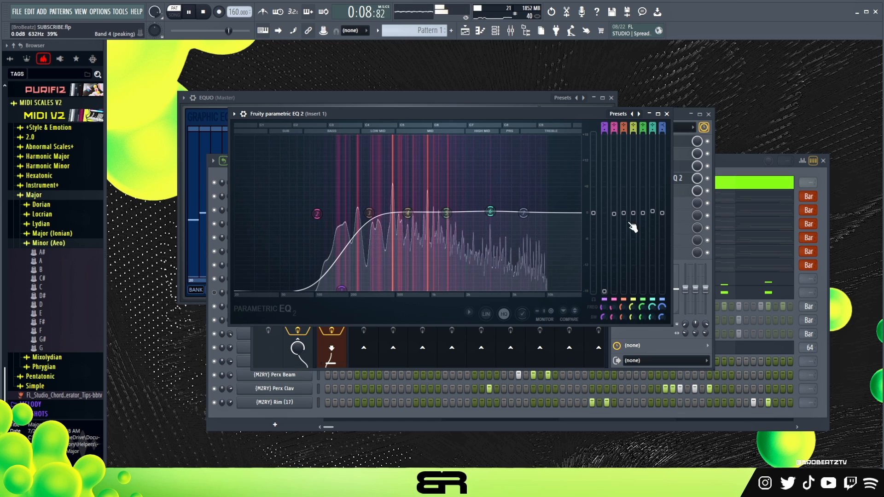
drag(572, 119, 553, 123)
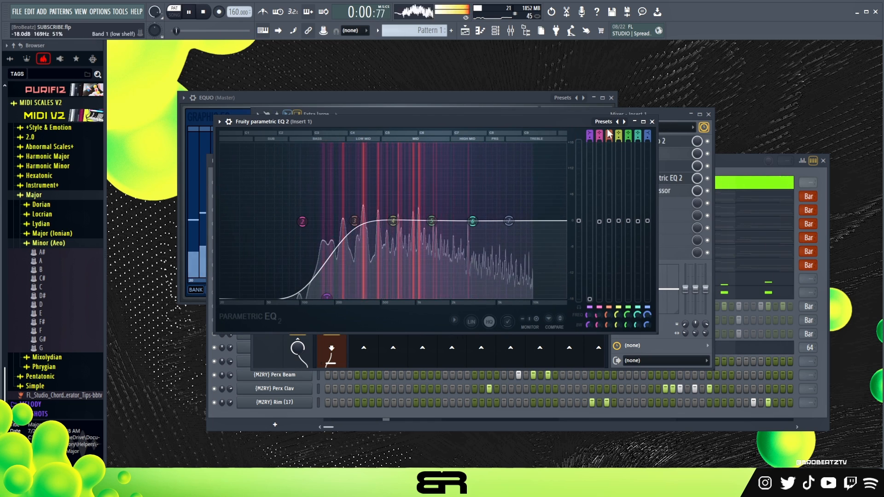
click(726, 161)
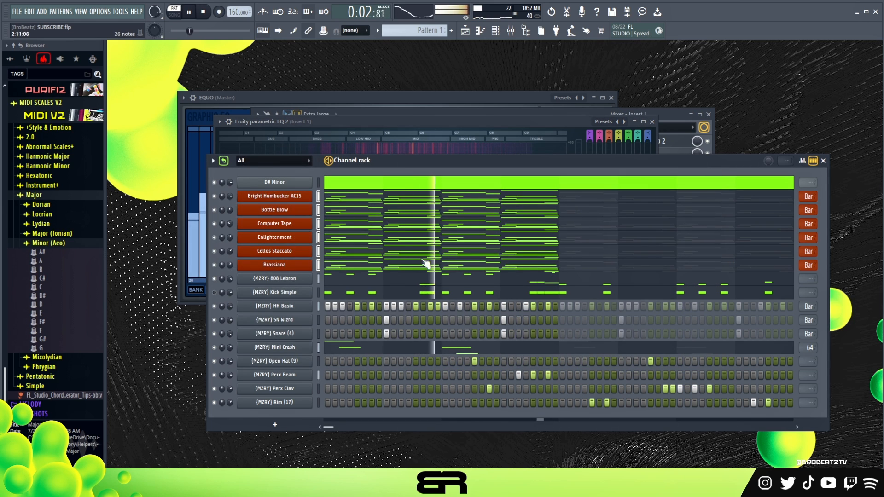
- Open the Bright Humbucker AC15 piano roll, review its melody notes during playback, and switch to the Bottle Blow notes
click(574, 199)
scroll(566, 213, down, 2)
scroll(566, 221, up, 2)
ctrl+right_click(566, 193)
scroll(562, 230, down, 2)
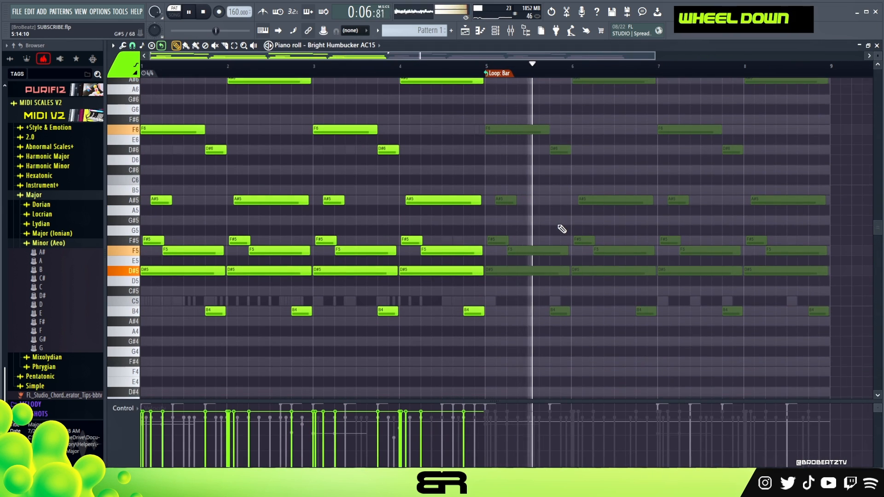
scroll(562, 229, up, 1)
scroll(361, 48, down, 1)
scroll(354, 82, down, 3)
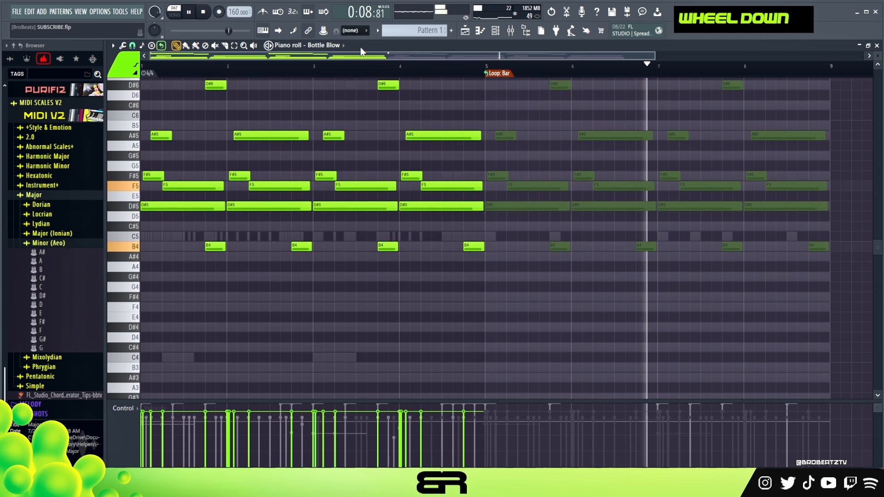
- Review the piano roll notes of Cellos Staccato, (MZRY) 808 Lebron and (MZRY) HH Basix during playback
scroll(346, 71, up, 4)
scroll(329, 55, down, 2)
scroll(336, 49, down, 2)
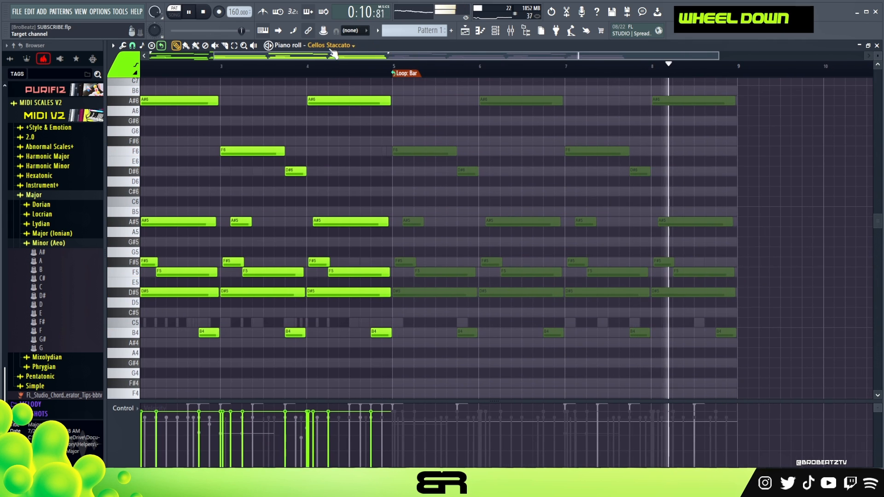
drag(334, 56, 230, 65)
scroll(393, 257, up, 1)
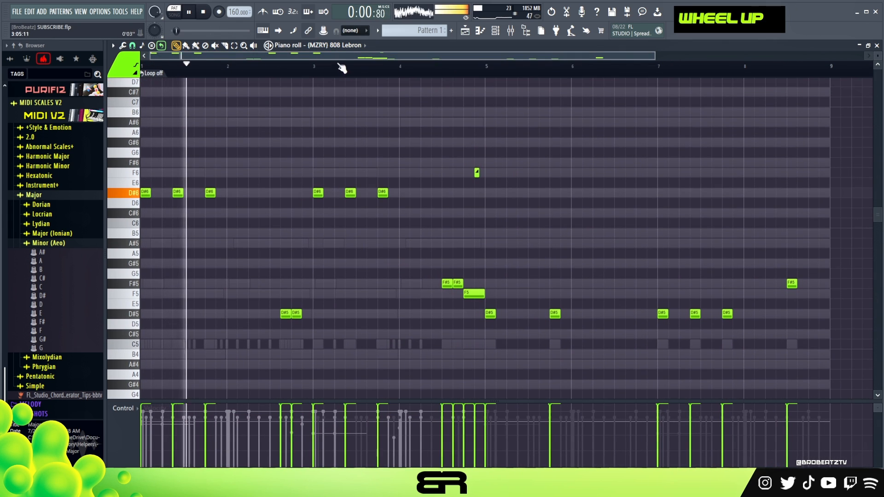
scroll(350, 46, down, 1)
scroll(369, 140, down, 3)
scroll(354, 46, down, 1)
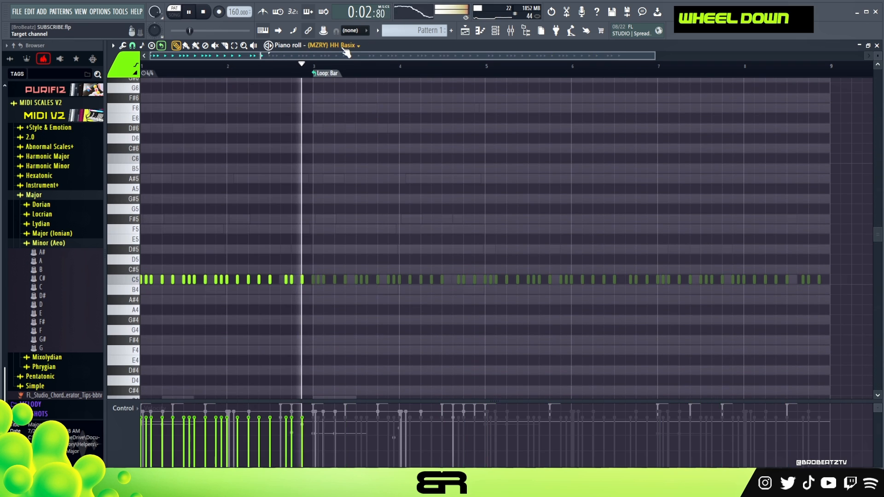
- Show the Channel rack and mixer, reopen Insert 1's Fruity parametric EQ 2 to examine its curve, and stop playback
key(F6)
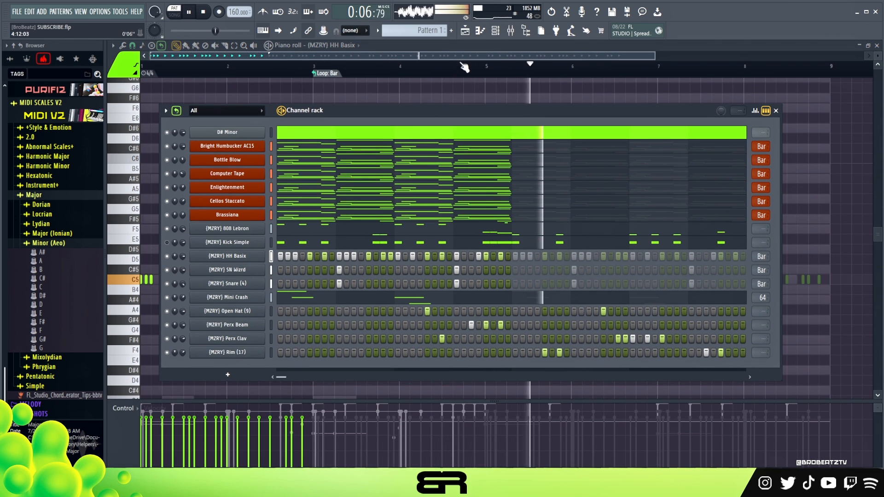
key(F9)
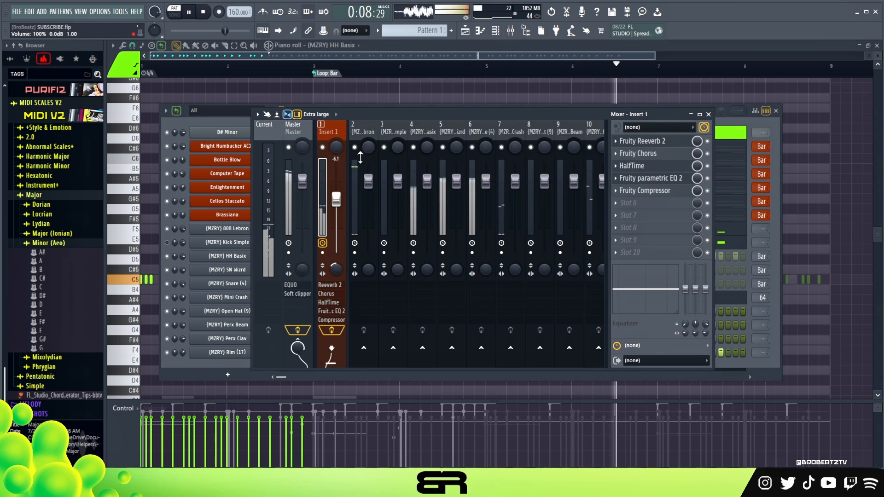
click(645, 178)
drag(548, 122, 586, 151)
key(space)
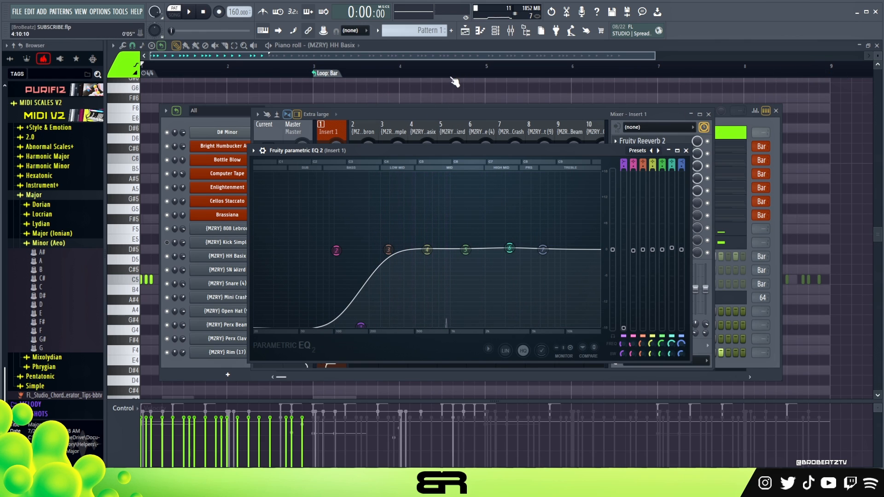
drag(466, 148, 466, 113)
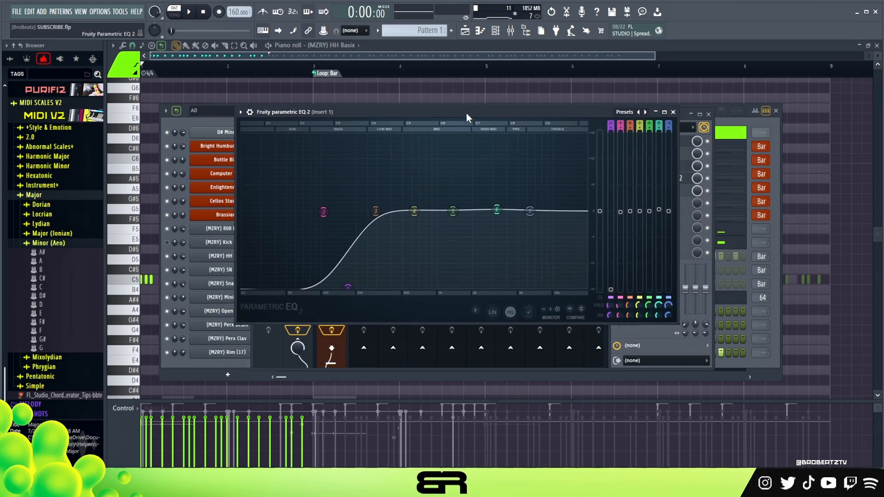